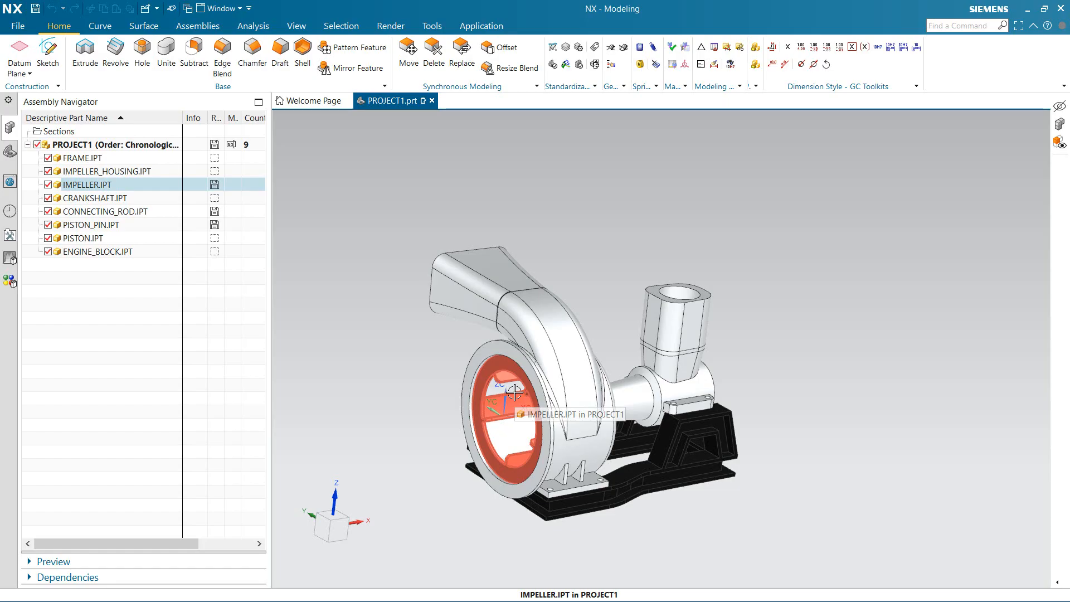
# Examine the impeller, crankshaft, connecting rod and piston by highlighting each part in the assembly, and clear the selection
pyautogui.moveTo(587, 466); pyautogui.dragTo(577, 408, button='middle')
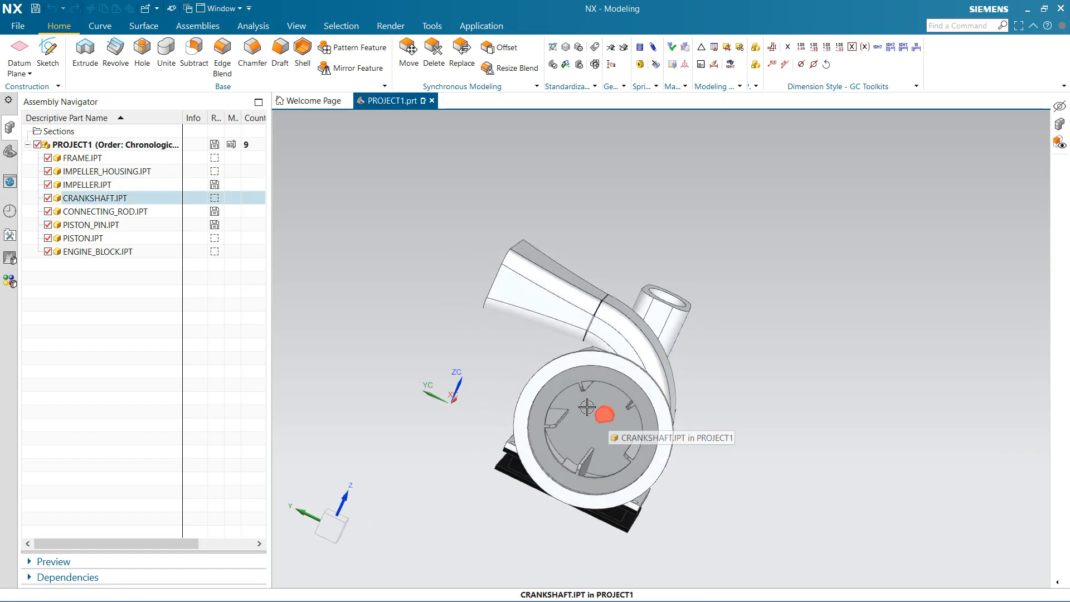
pyautogui.click(585, 405)
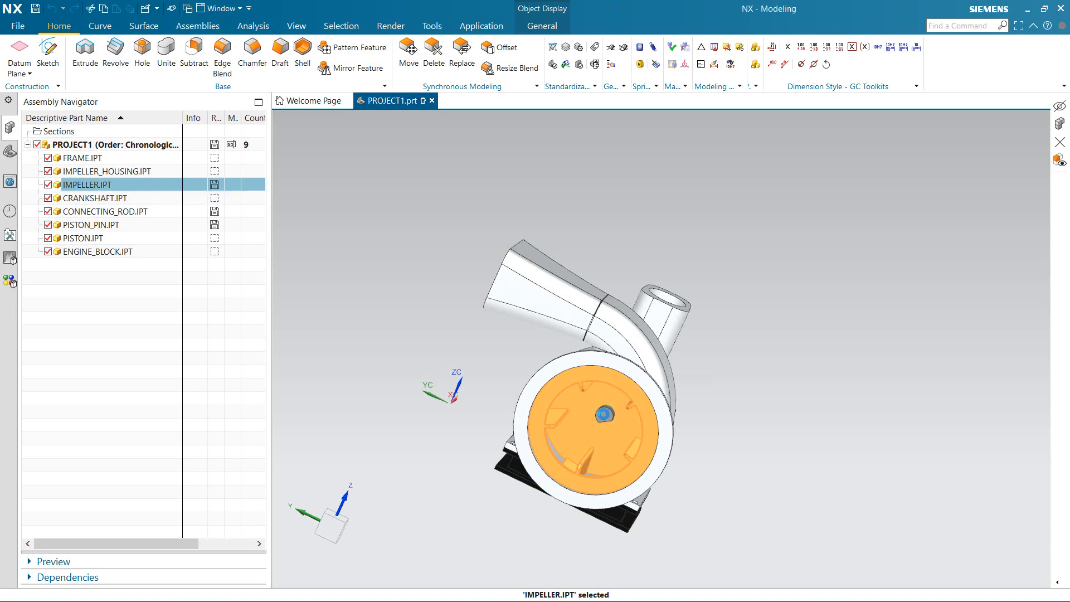
pyautogui.click(604, 414)
pyautogui.moveTo(698, 410); pyautogui.dragTo(545, 413, button='middle')
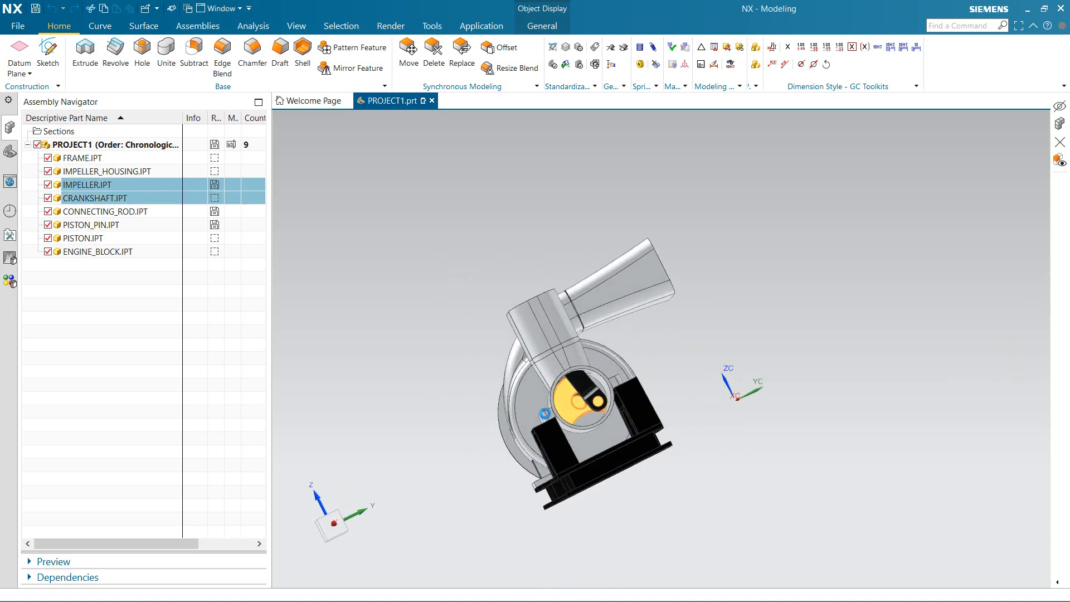
pyautogui.scroll(6, 545, 414)
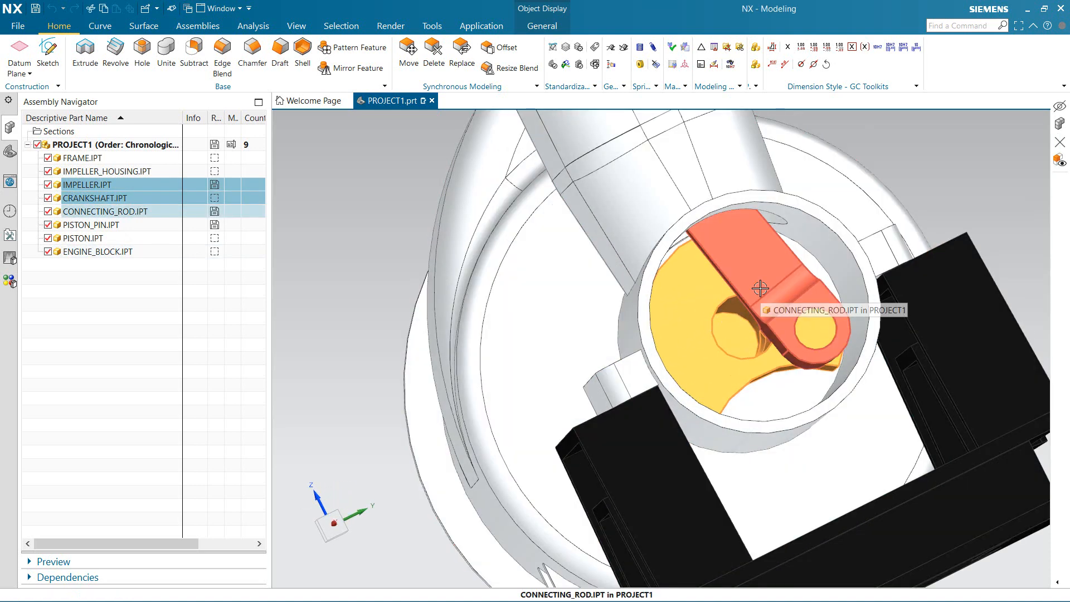
pyautogui.click(760, 288)
pyautogui.moveTo(669, 313); pyautogui.dragTo(622, 284, button='middle')
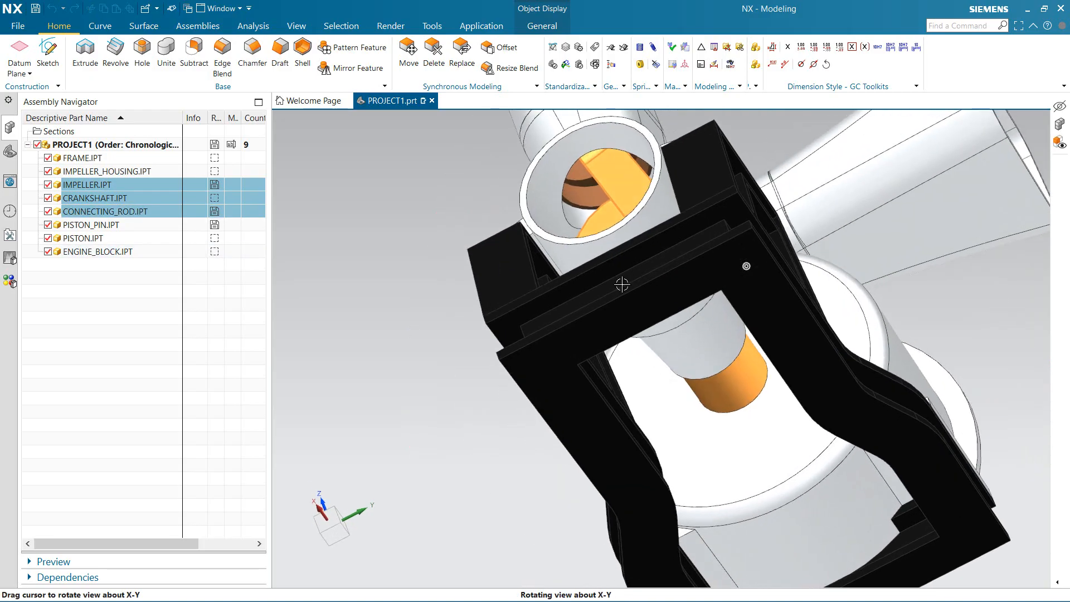
pyautogui.click(588, 194)
pyautogui.moveTo(585, 196); pyautogui.dragTo(461, 270, button='middle')
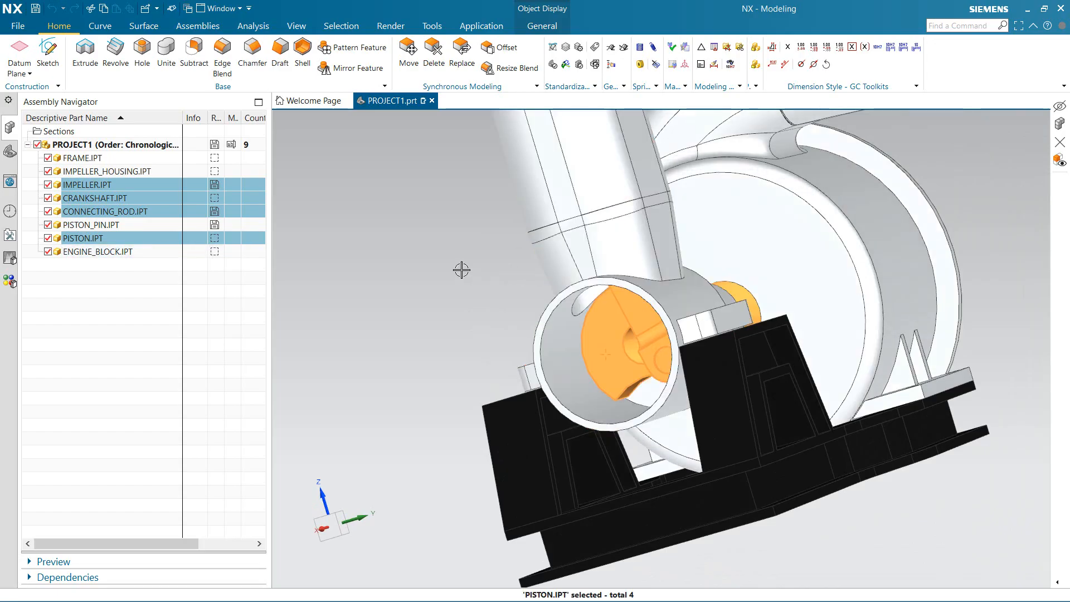
pyautogui.press('Escape')
# Hide the engine block to examine the piston and crank mechanism, and undo the hiding
pyautogui.click(622, 243)
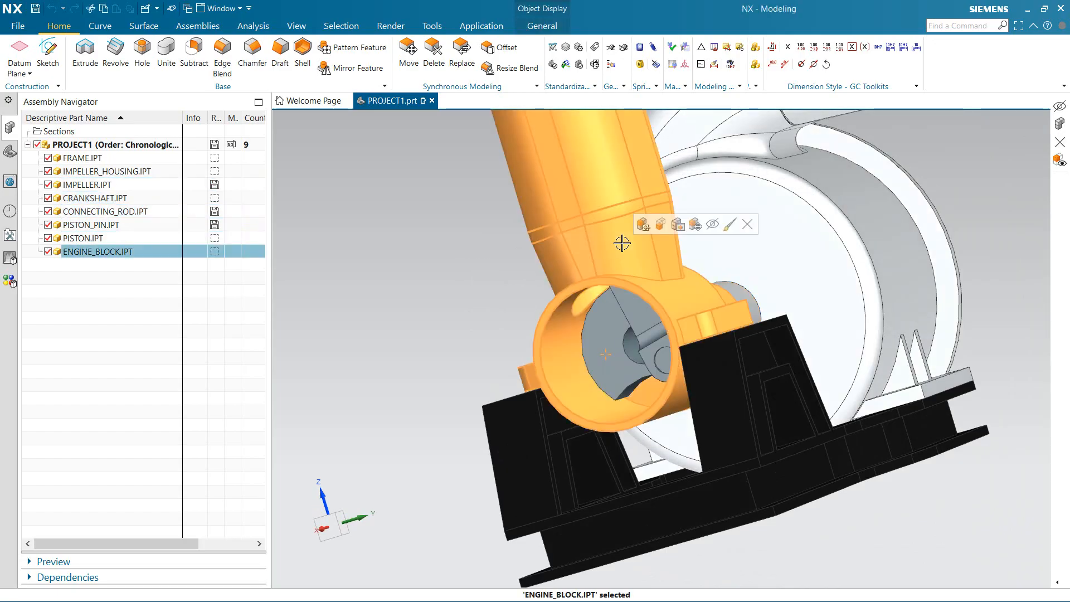
pyautogui.hotkey('ctrl', 'b')
pyautogui.click(636, 237)
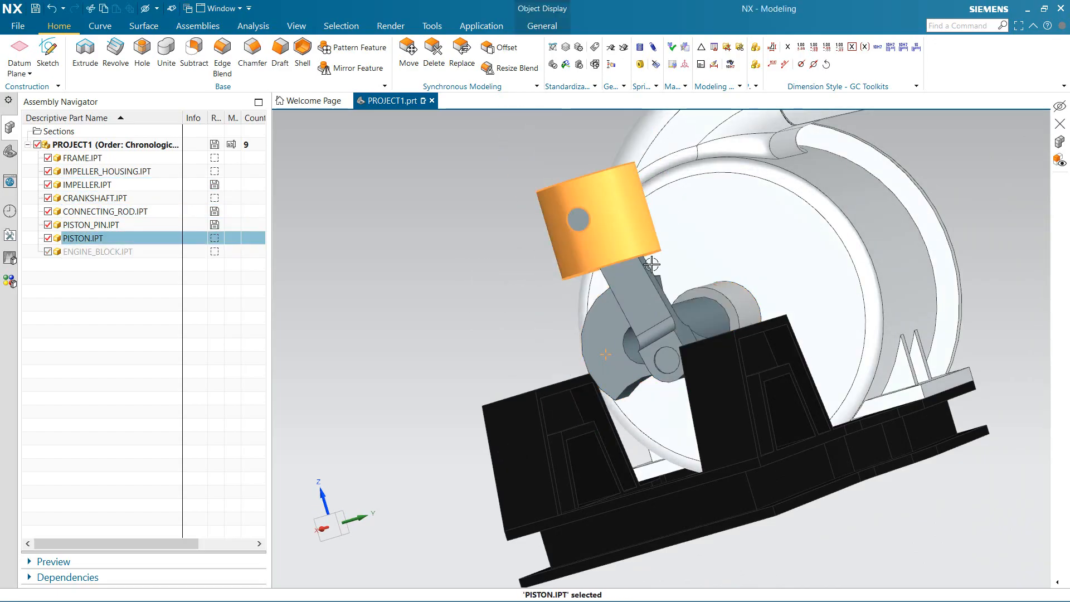
pyautogui.moveTo(654, 293); pyautogui.dragTo(540, 325, button='middle')
pyautogui.press('Escape')
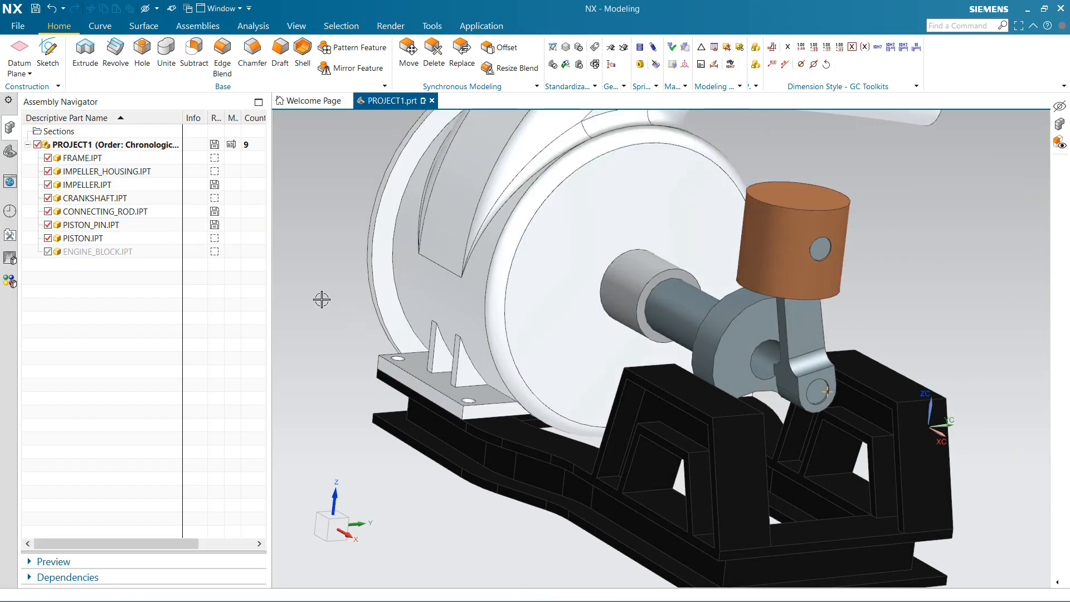
pyautogui.hotkey('ctrl', 'z')
pyautogui.moveTo(325, 384); pyautogui.dragTo(653, 485, button='middle')
pyautogui.scroll(-4, 515, 422)
pyautogui.moveTo(692, 425); pyautogui.dragTo(779, 427, button='middle')
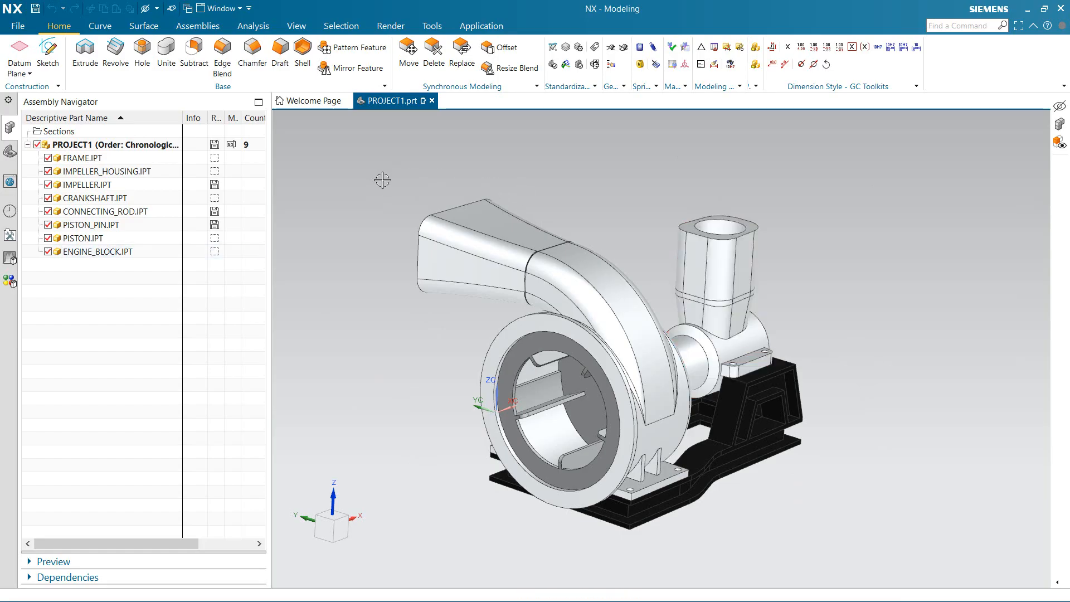
# Switch to the Motion application and create the Simcenter 3D Motion simulation PROJECT1_motion2.sim with component-based simulation off and the Joint Wizard start option on
pyautogui.click(466, 28)
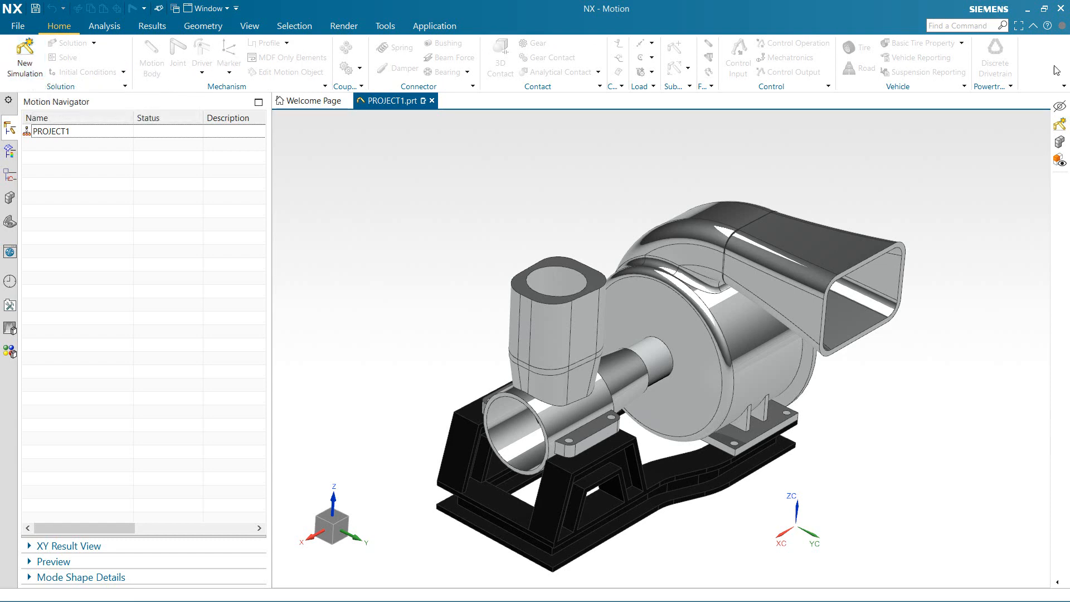
pyautogui.click(17, 65)
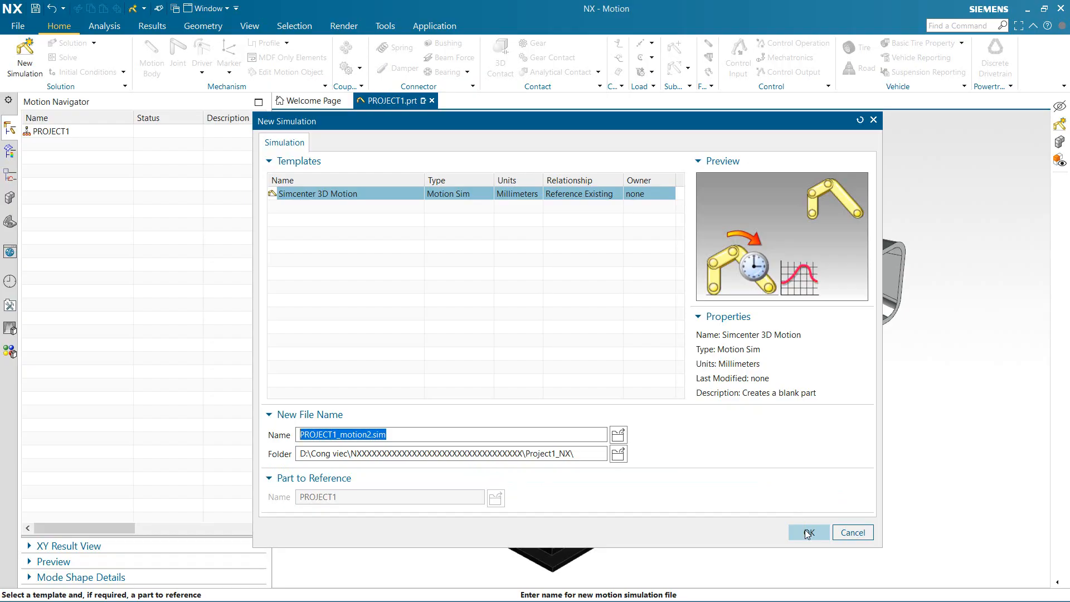
pyautogui.click(808, 534)
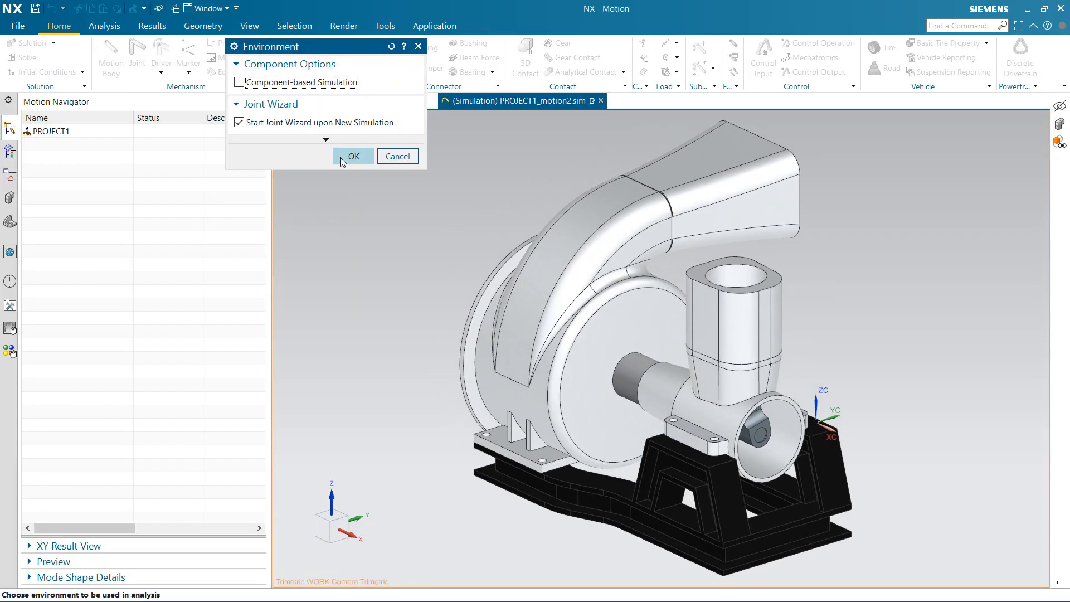
pyautogui.click(340, 157)
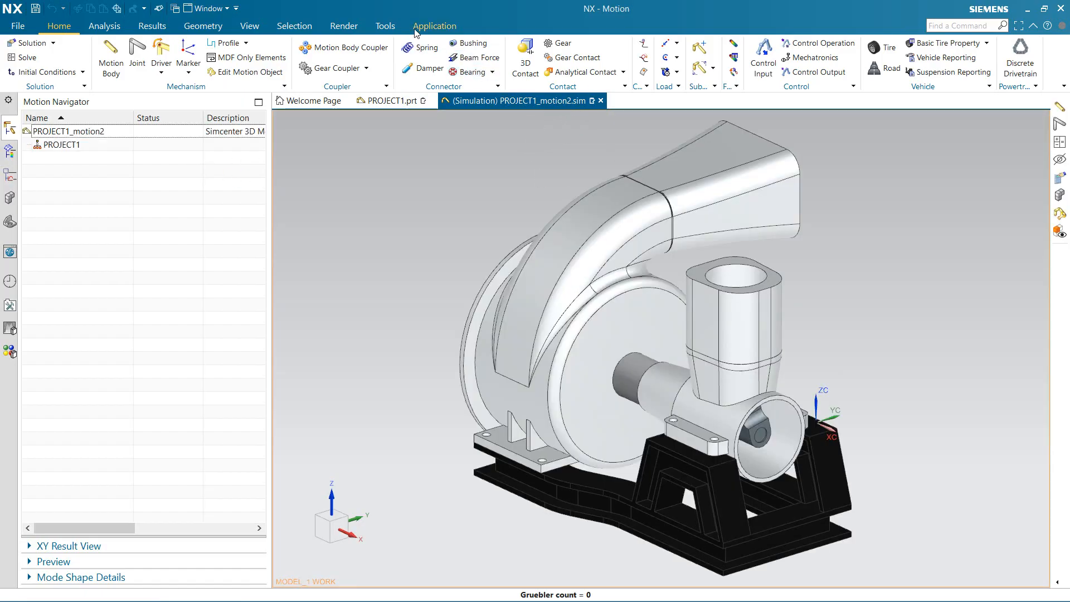
# Examine the assembly and its impeller housing from several sides in the new motion simulation
pyautogui.click(435, 25)
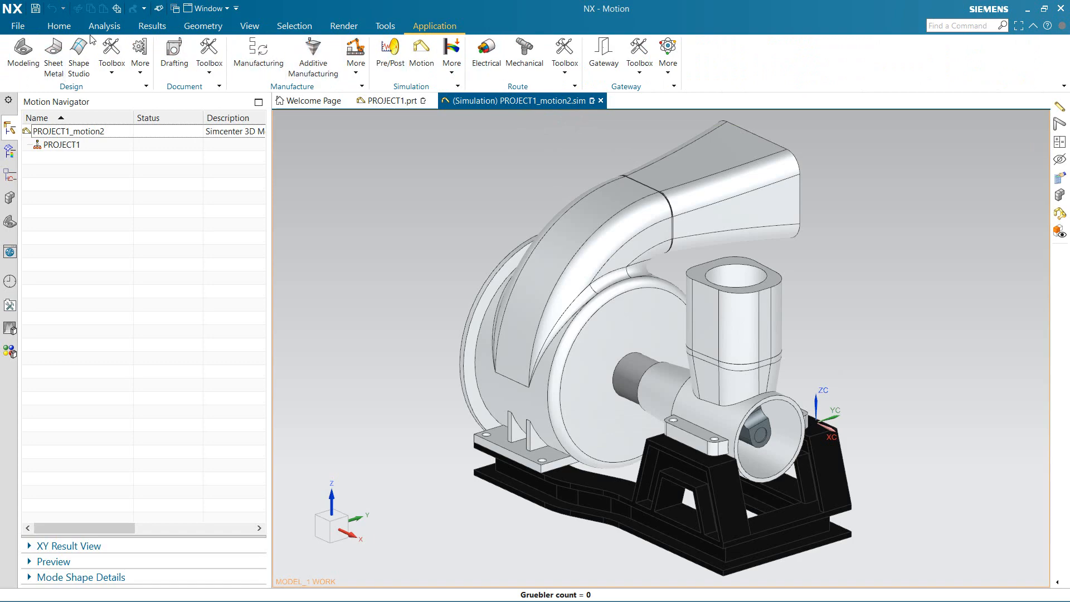
pyautogui.click(49, 28)
pyautogui.moveTo(448, 449); pyautogui.dragTo(715, 451, button='middle')
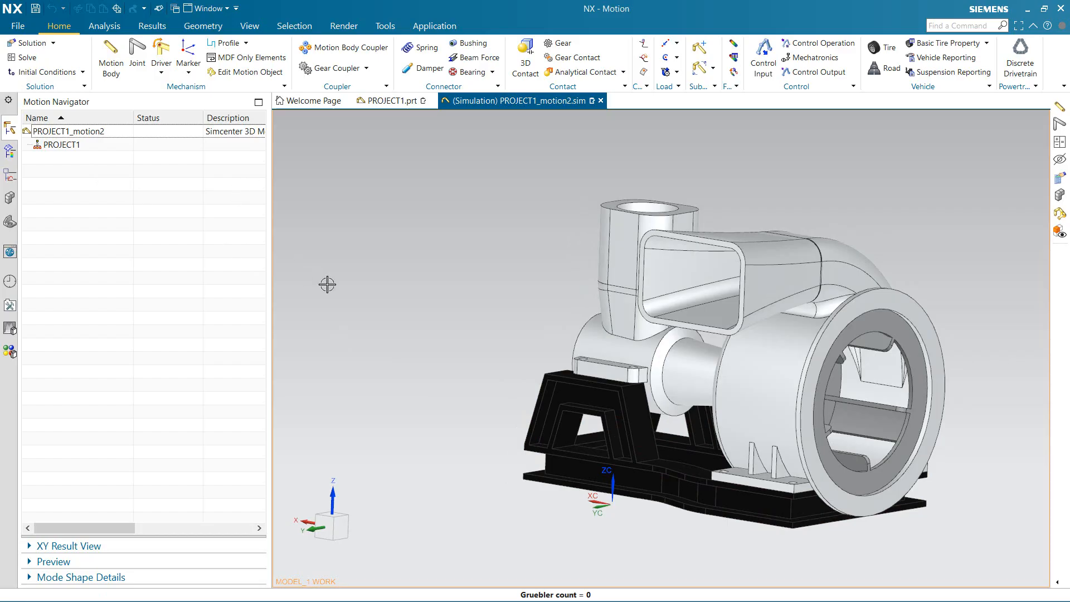
pyautogui.moveTo(567, 351); pyautogui.dragTo(390, 267, button='middle')
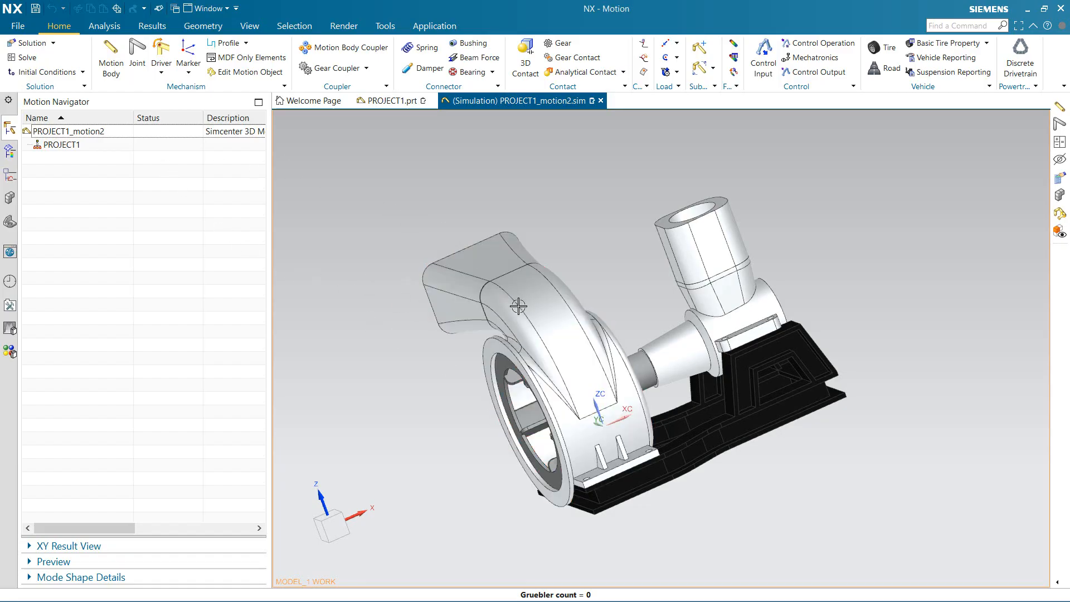
pyautogui.click(530, 319)
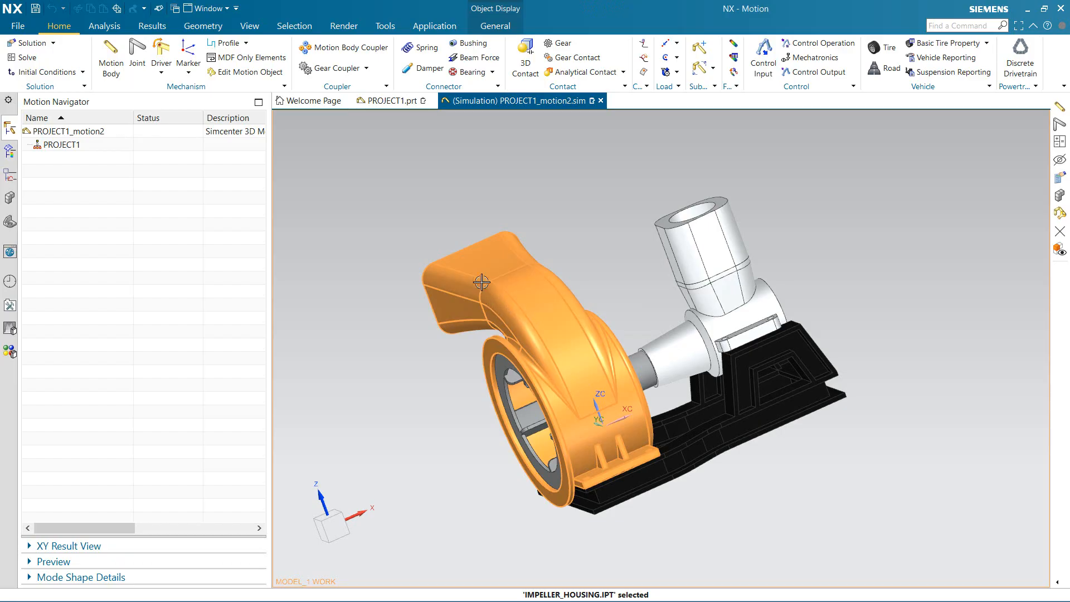
pyautogui.press('Escape')
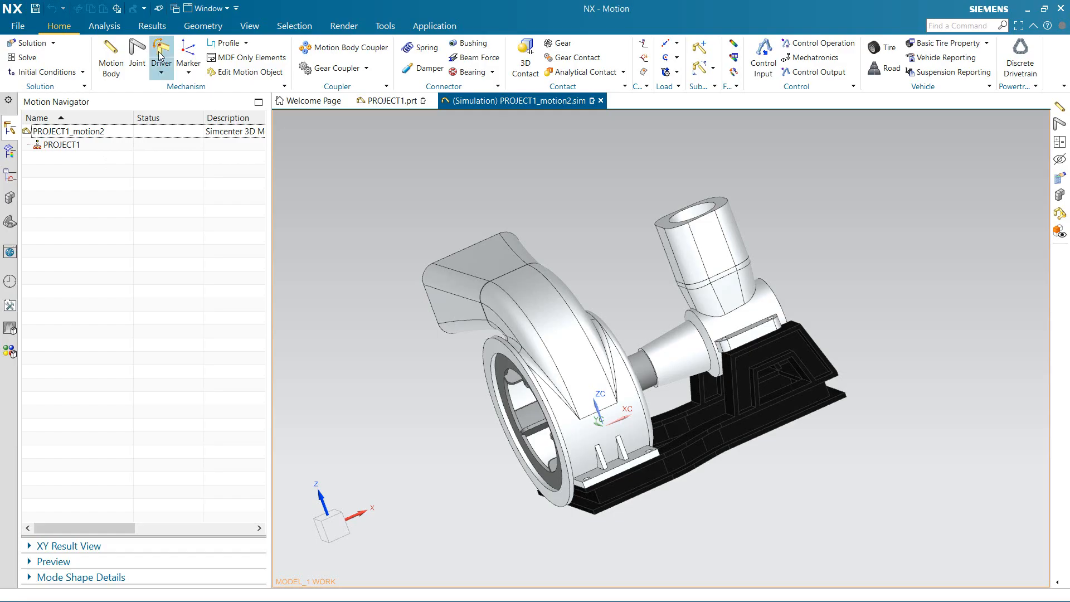
pyautogui.click(421, 28)
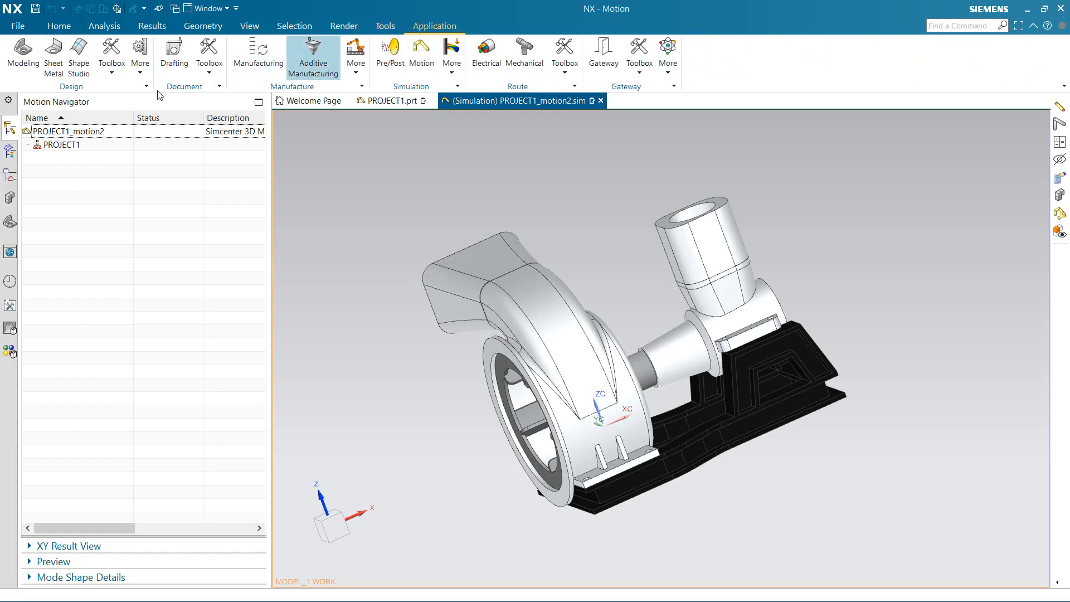
pyautogui.click(56, 26)
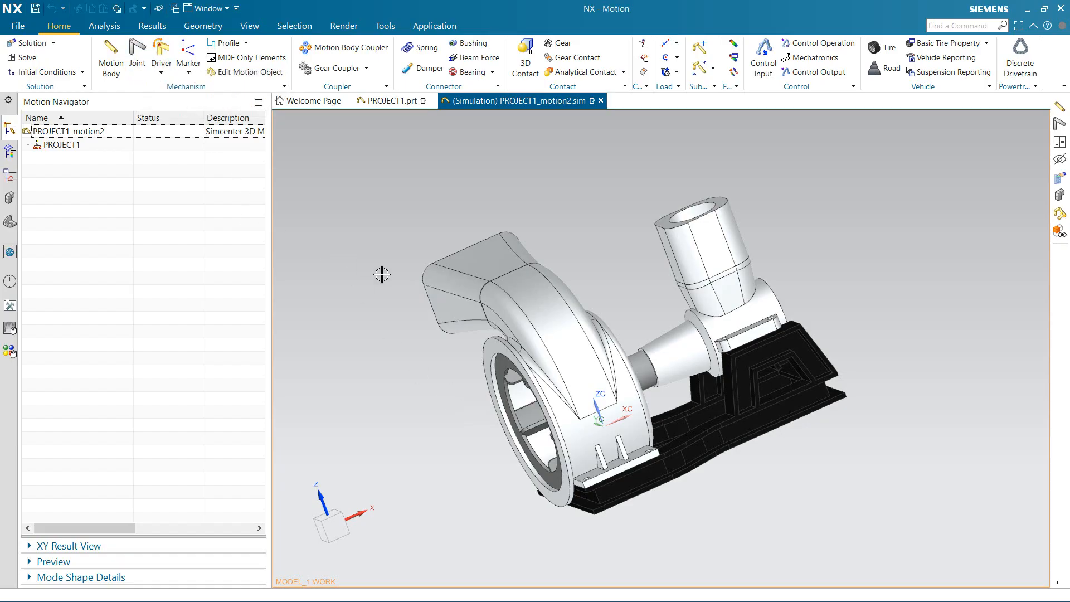
pyautogui.moveTo(383, 274); pyautogui.dragTo(467, 341, button='middle')
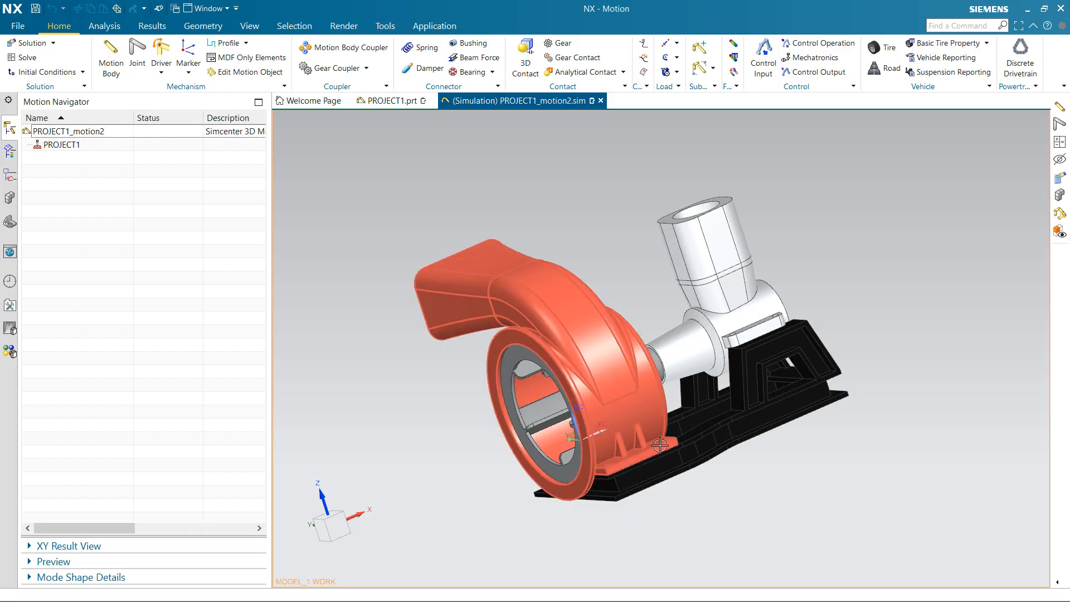
pyautogui.moveTo(701, 215); pyautogui.dragTo(711, 316, button='middle')
pyautogui.moveTo(683, 432); pyautogui.dragTo(678, 359, button='middle')
pyautogui.moveTo(611, 434); pyautogui.dragTo(669, 502, button='middle')
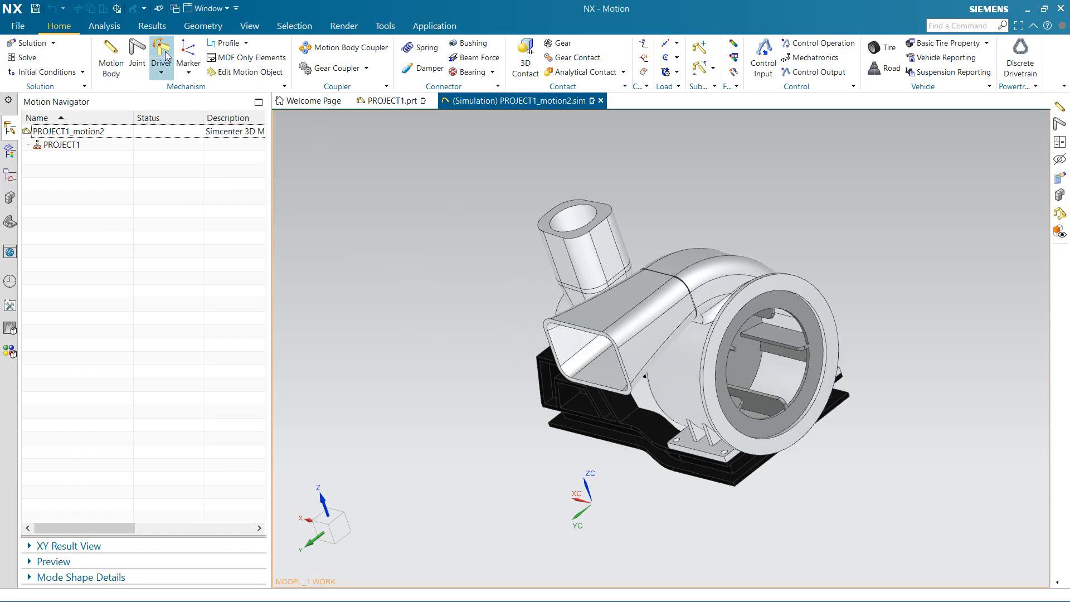
# Review the available Driver, Marker, Gear Coupler and Constraint command variants for building the mechanism
pyautogui.click(164, 68)
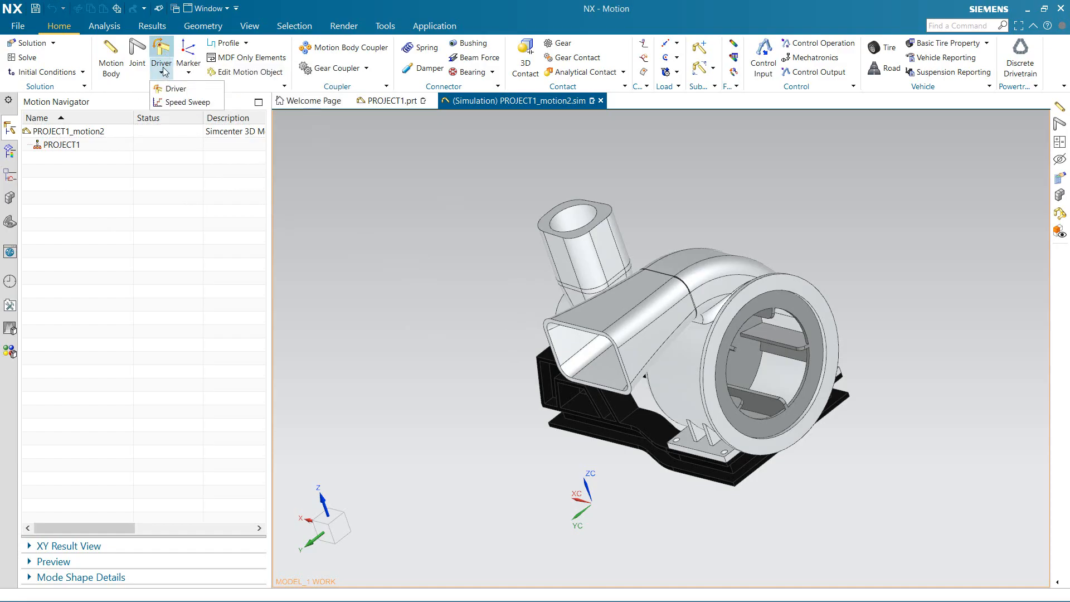
pyautogui.click(159, 63)
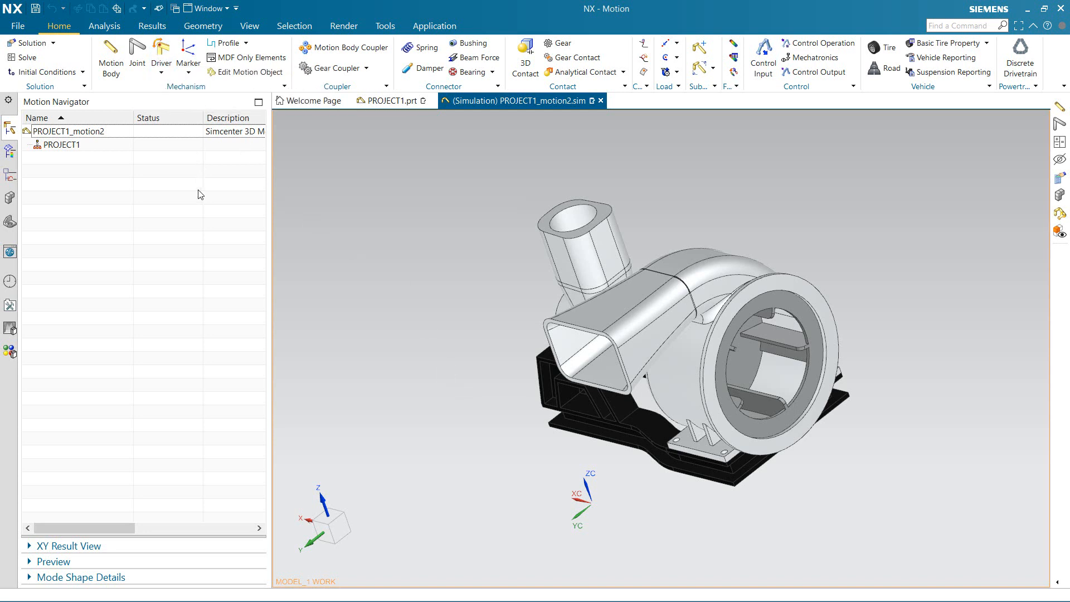
pyautogui.click(199, 74)
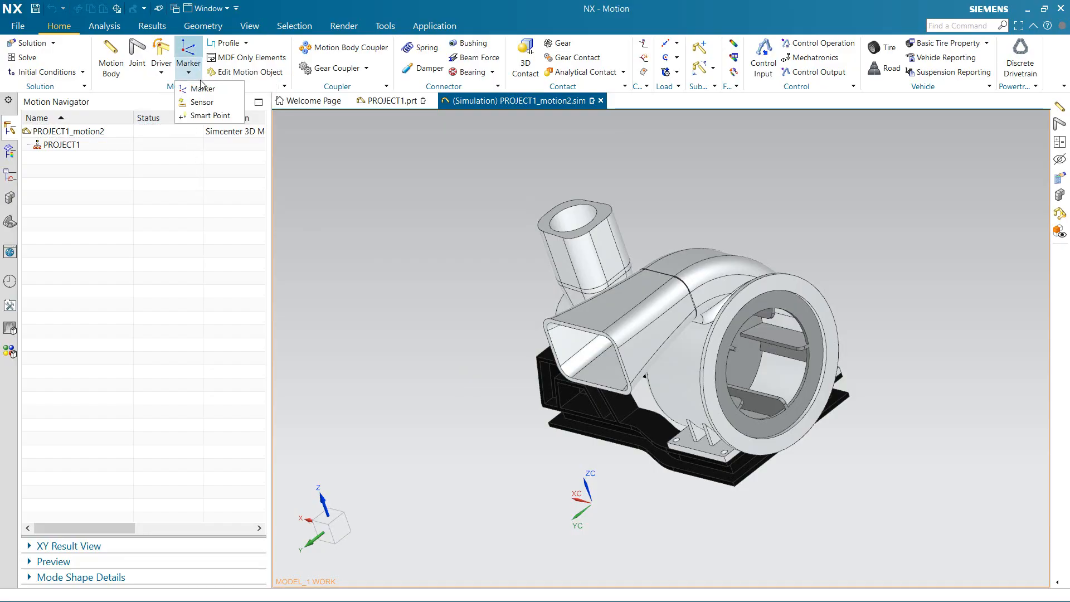
pyautogui.click(173, 192)
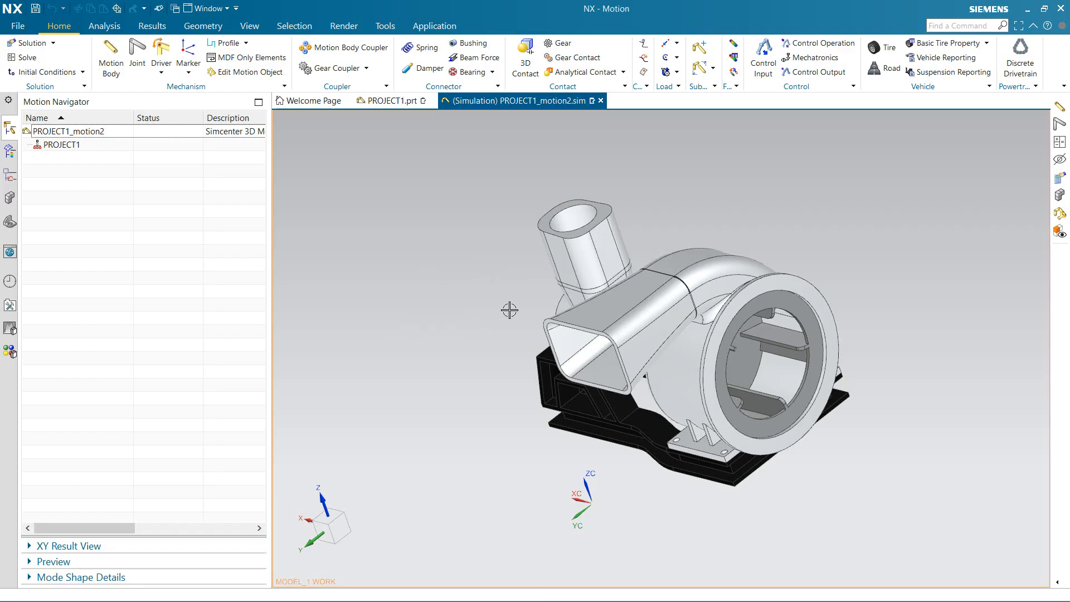
pyautogui.moveTo(510, 310); pyautogui.dragTo(516, 358, button='middle')
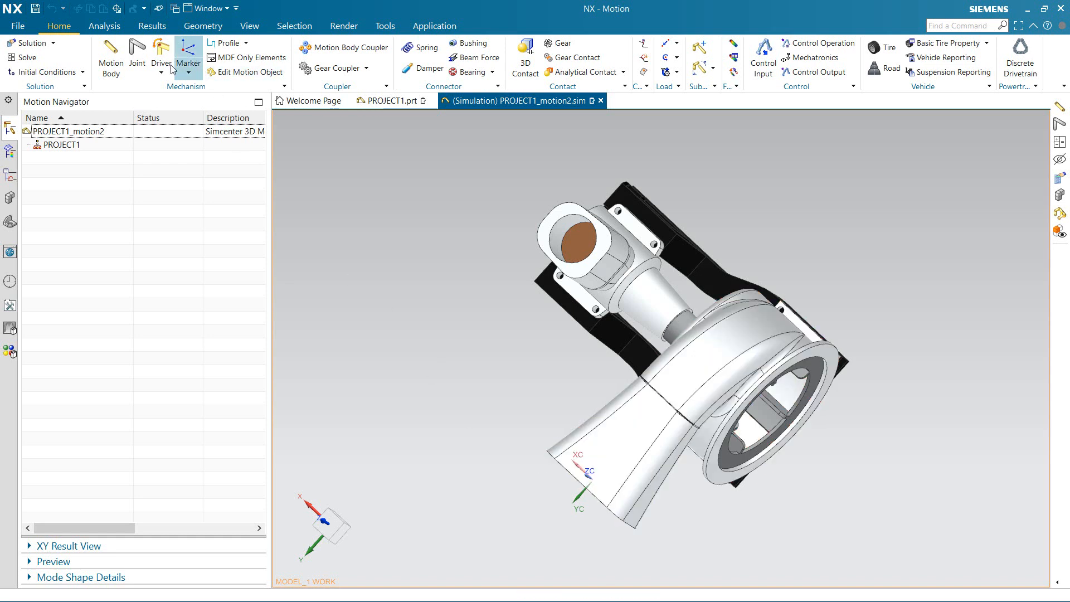
pyautogui.click(186, 73)
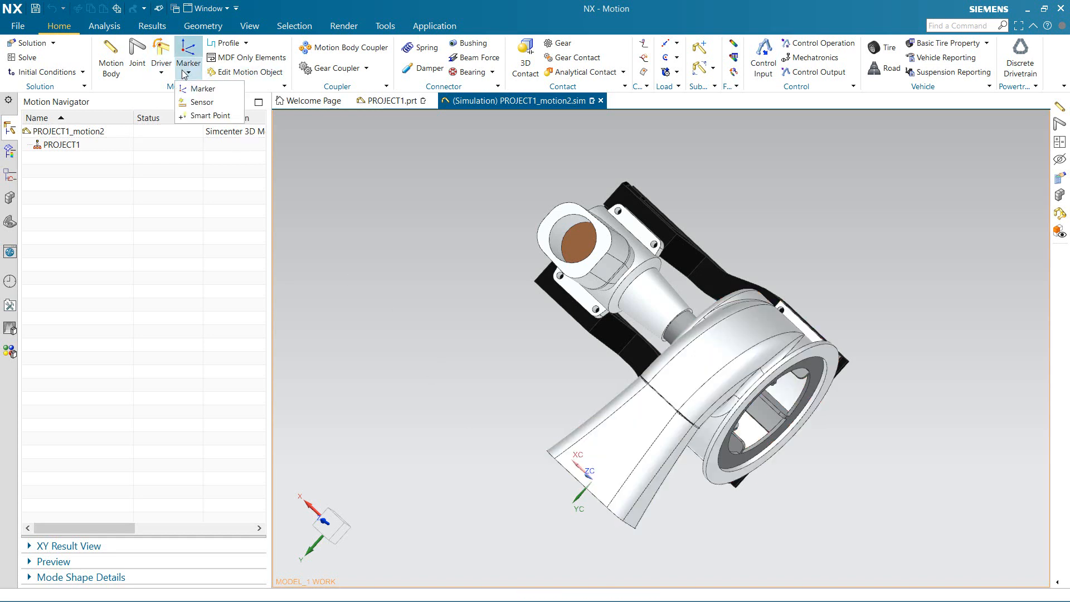
pyautogui.click(211, 103)
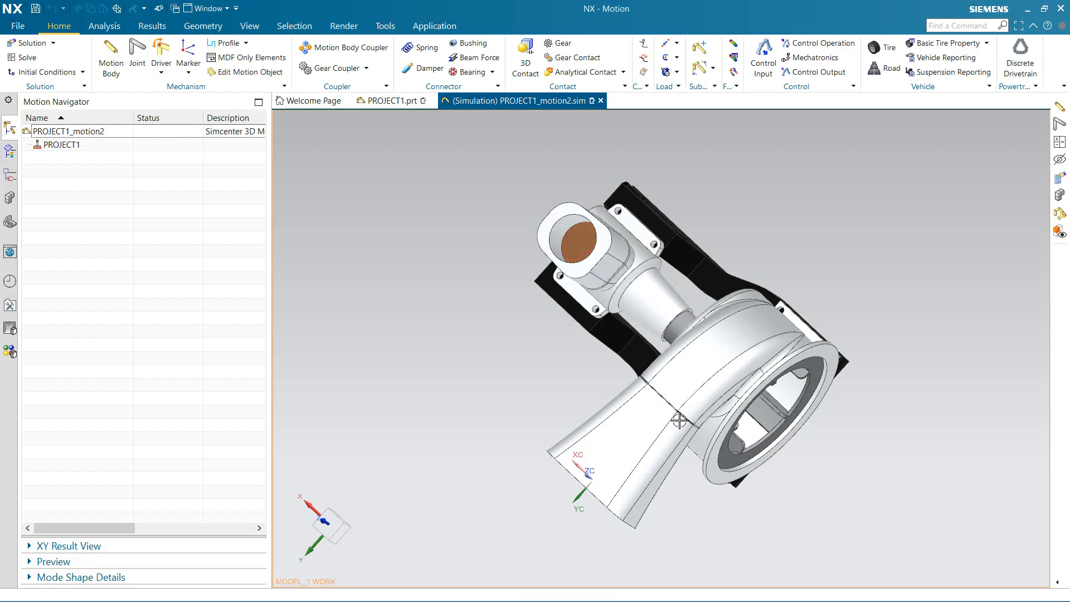
pyautogui.moveTo(747, 446); pyautogui.dragTo(661, 346, button='middle')
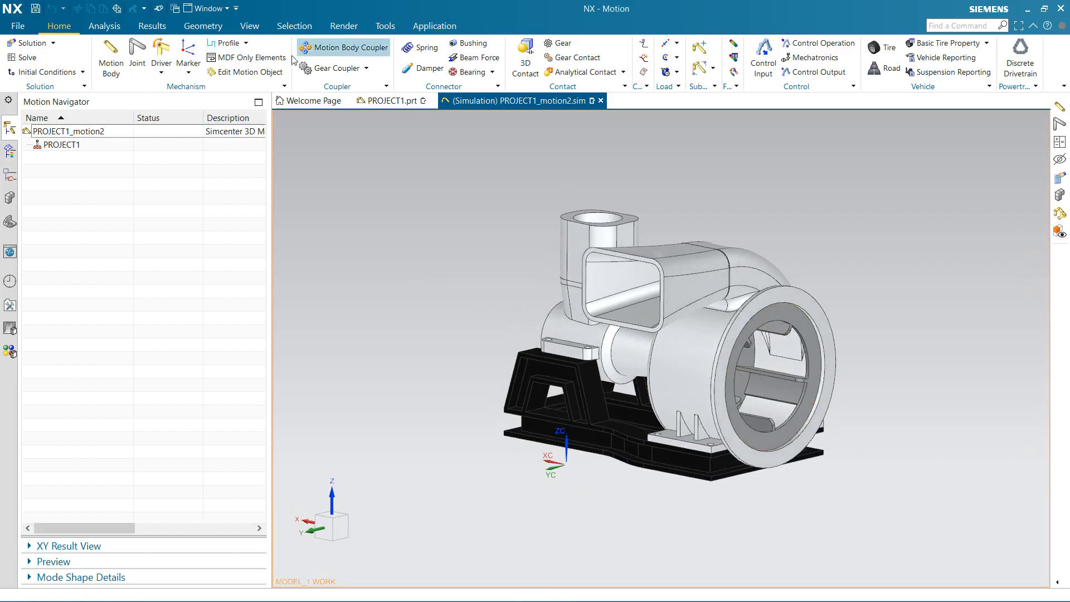
pyautogui.click(245, 42)
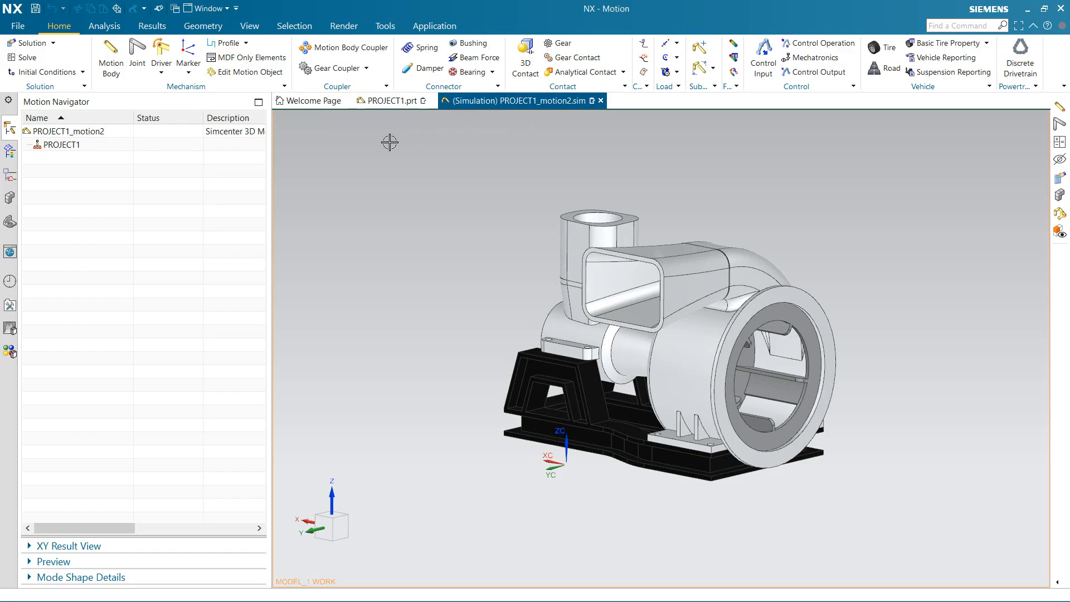
pyautogui.click(367, 68)
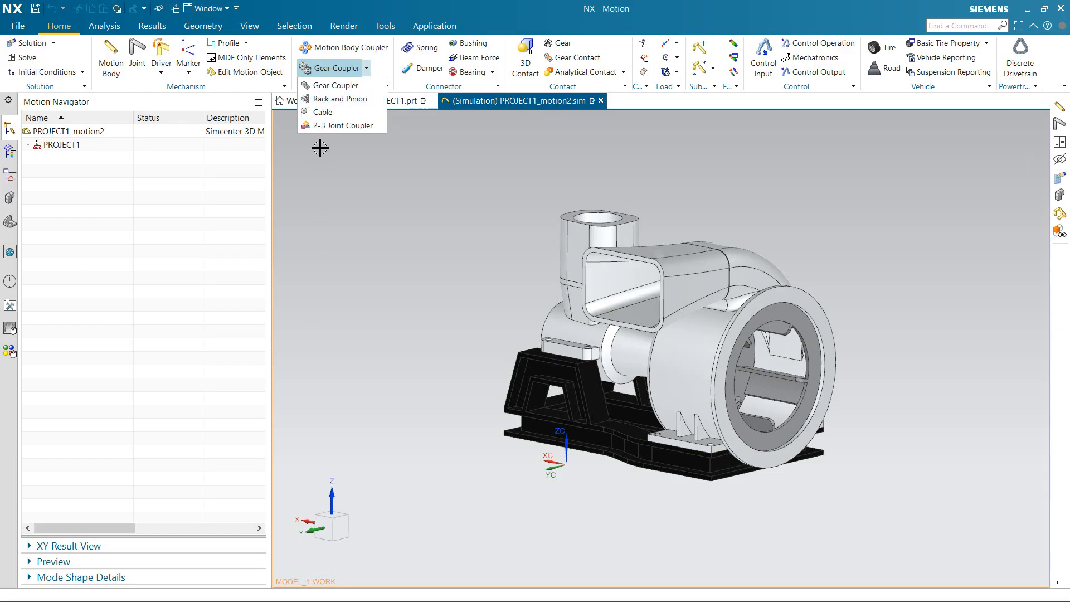
pyautogui.click(398, 87)
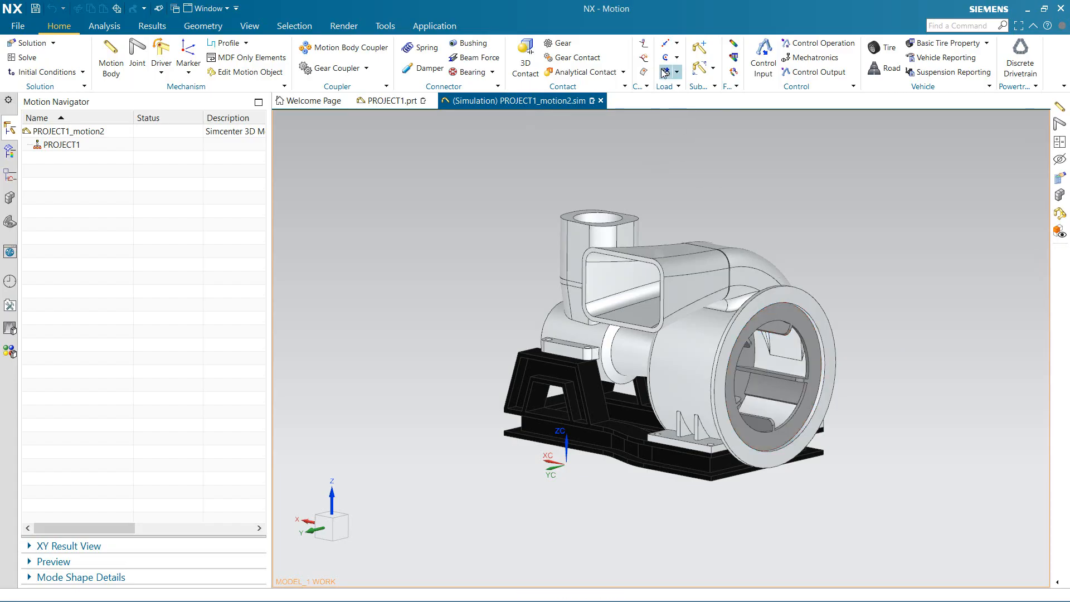
pyautogui.click(647, 86)
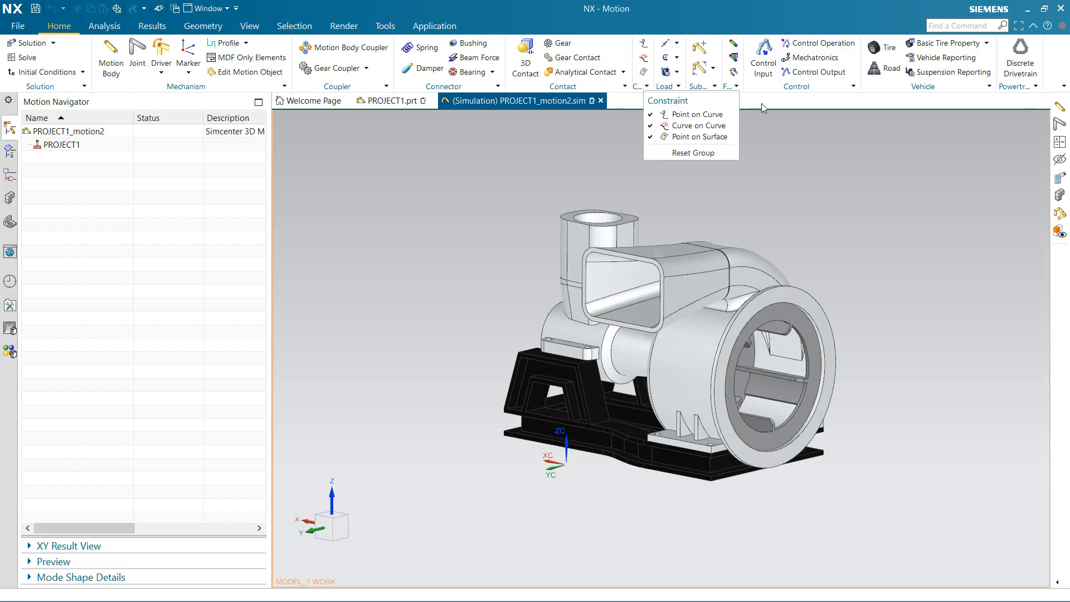
pyautogui.click(779, 110)
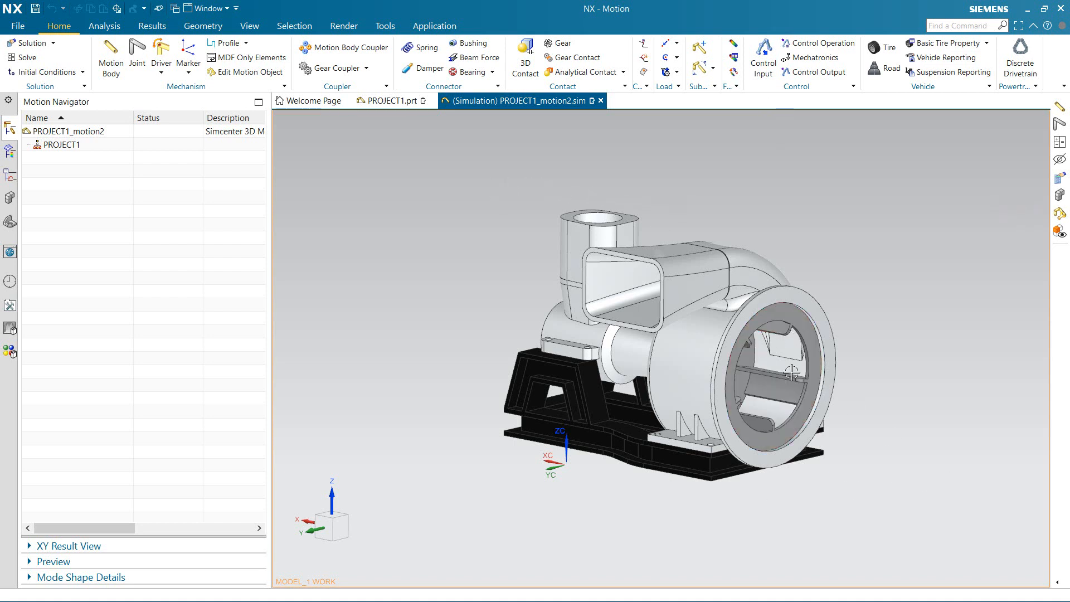
pyautogui.click(768, 330)
pyautogui.click(715, 86)
# Examine how the impeller, crankshaft and connecting rod fit together by highlighting each part from the blower and engine ends
pyautogui.moveTo(882, 426); pyautogui.dragTo(669, 390, button='middle')
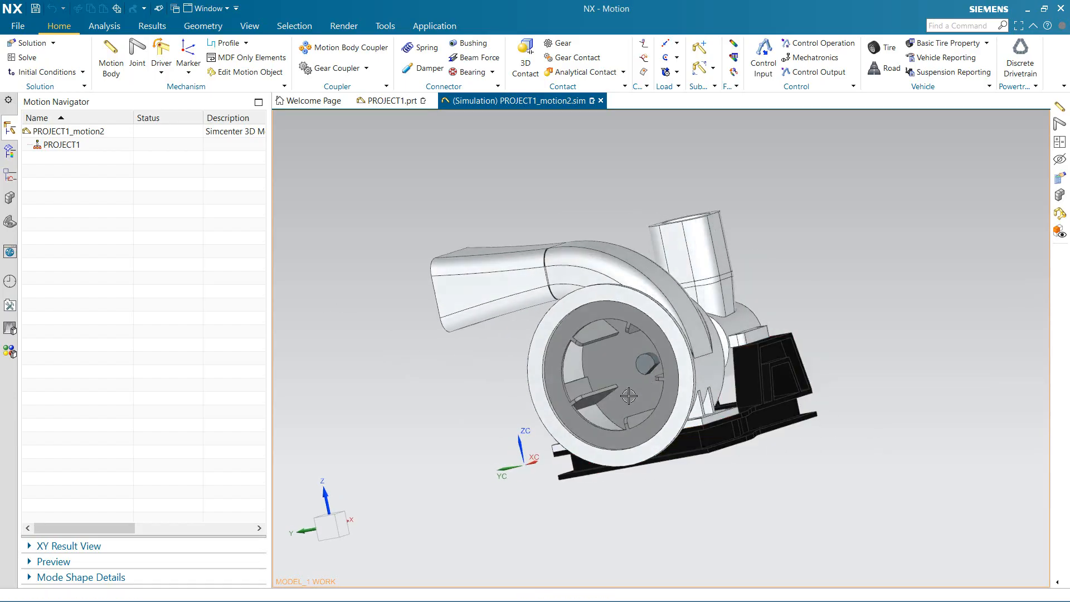
pyautogui.click(645, 379)
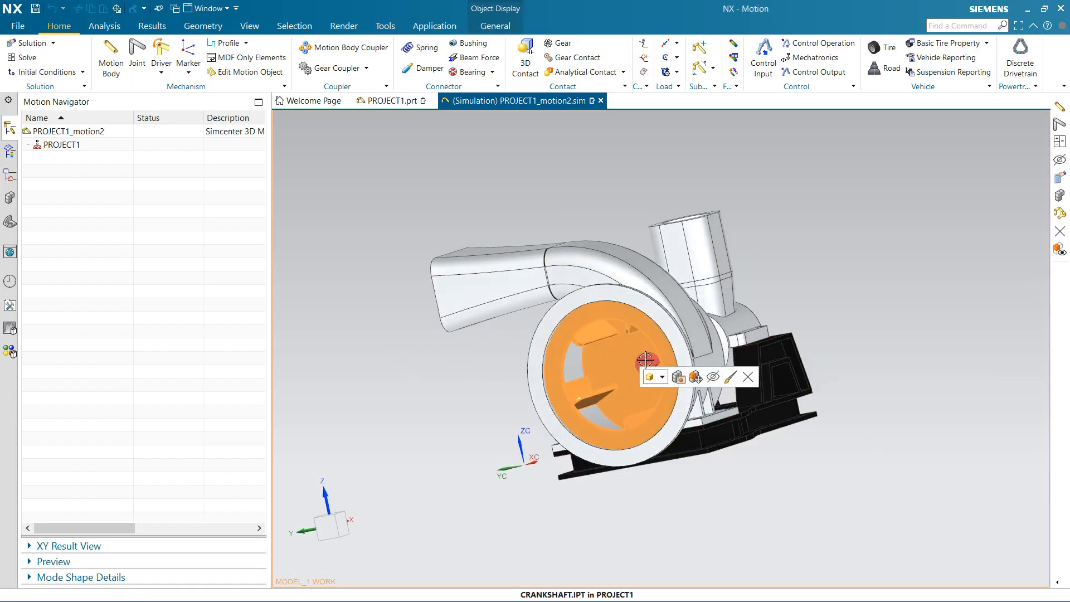
pyautogui.click(647, 360)
pyautogui.moveTo(841, 414); pyautogui.dragTo(661, 392, button='middle')
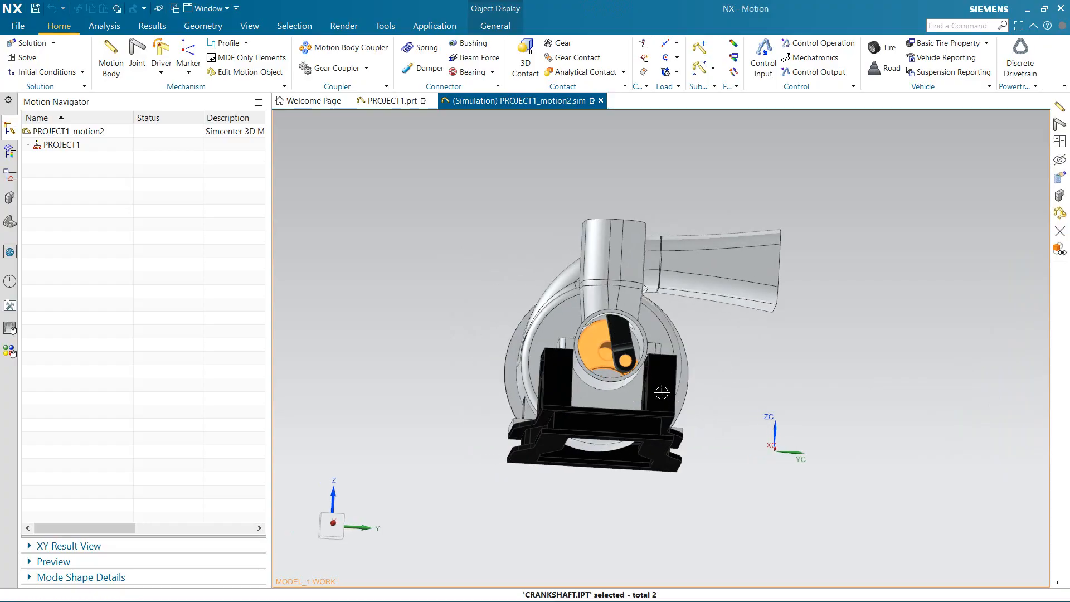
pyautogui.scroll(6, 601, 349)
pyautogui.scroll(-6, 586, 348)
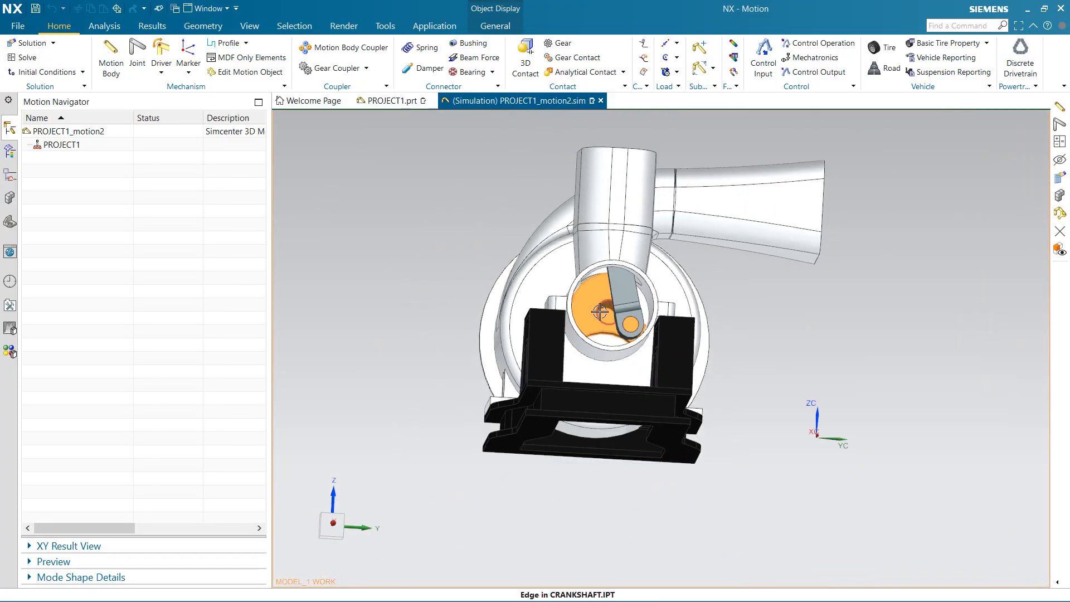
pyautogui.click(633, 336)
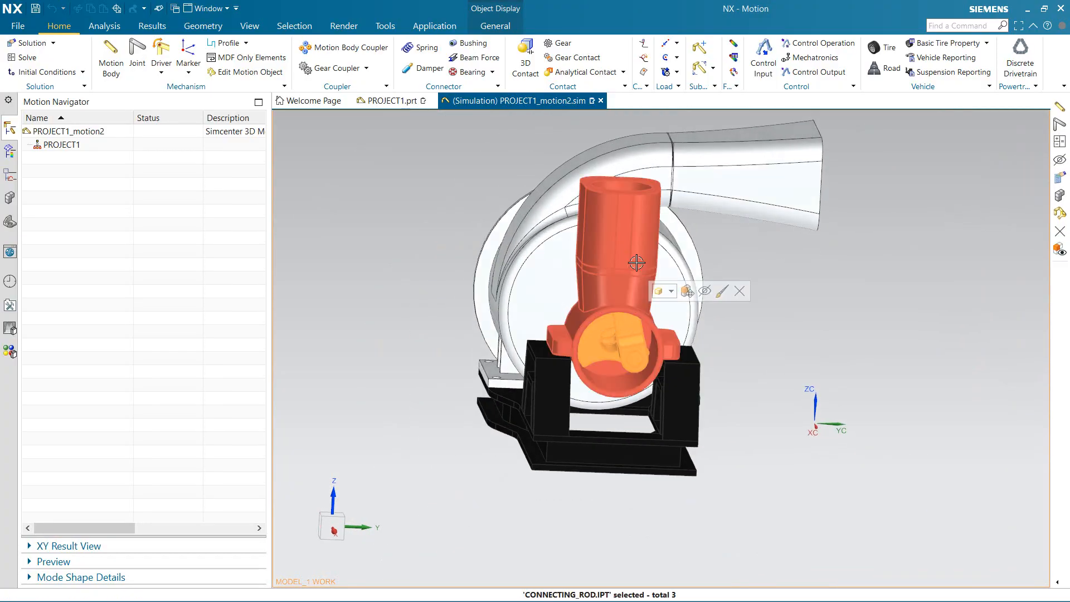
pyautogui.press('Escape')
# Hide the engine block to view the piston, connecting rod and crankshaft, and undo the hiding
pyautogui.rightClick(602, 267)
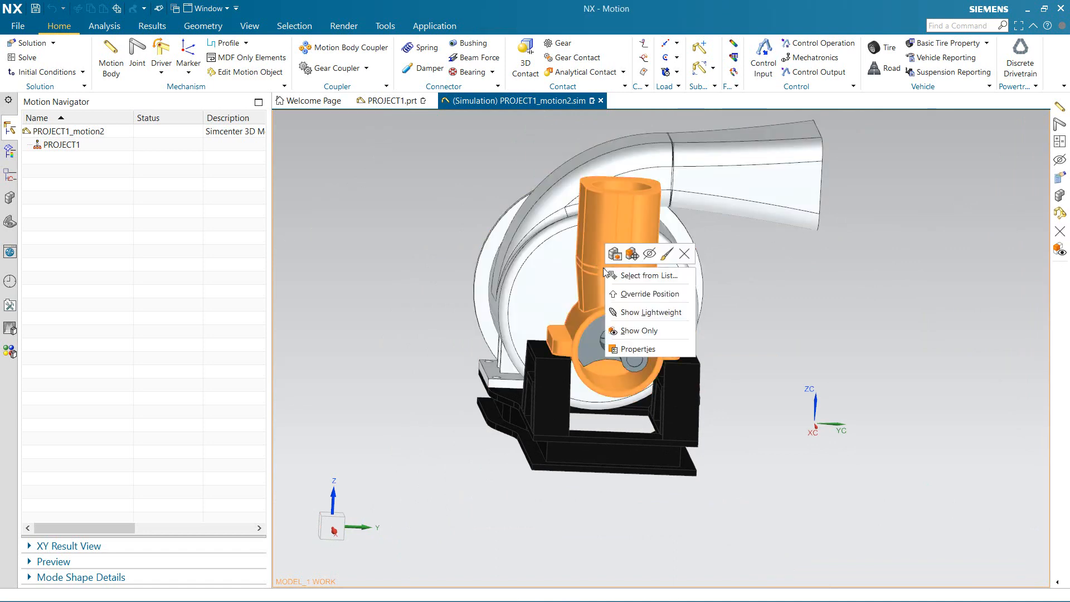
pyautogui.press('Escape')
pyautogui.click(583, 248)
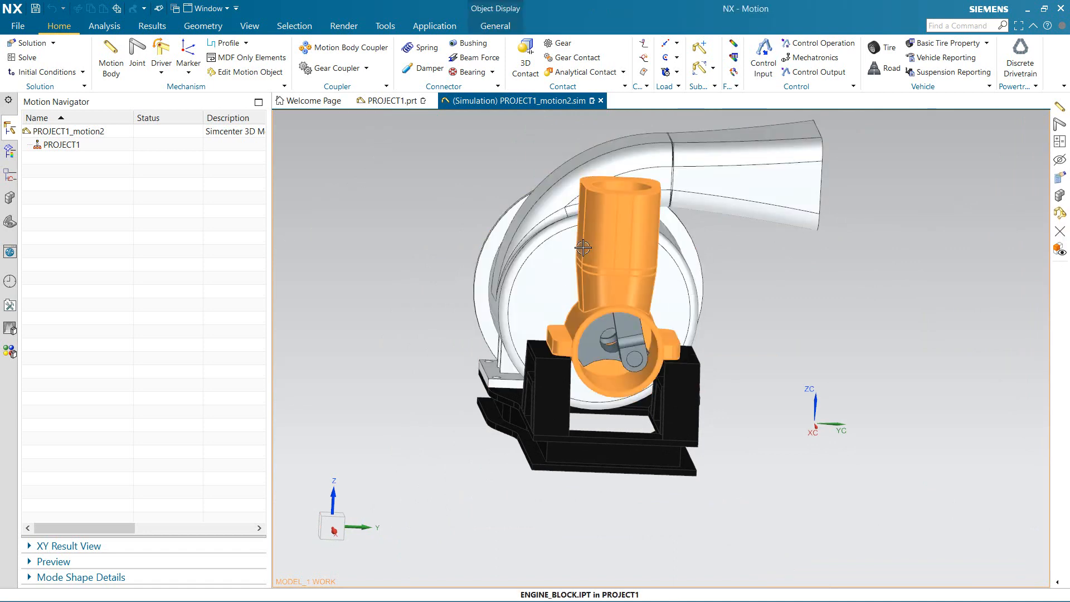
pyautogui.hotkey('ctrl', 'b')
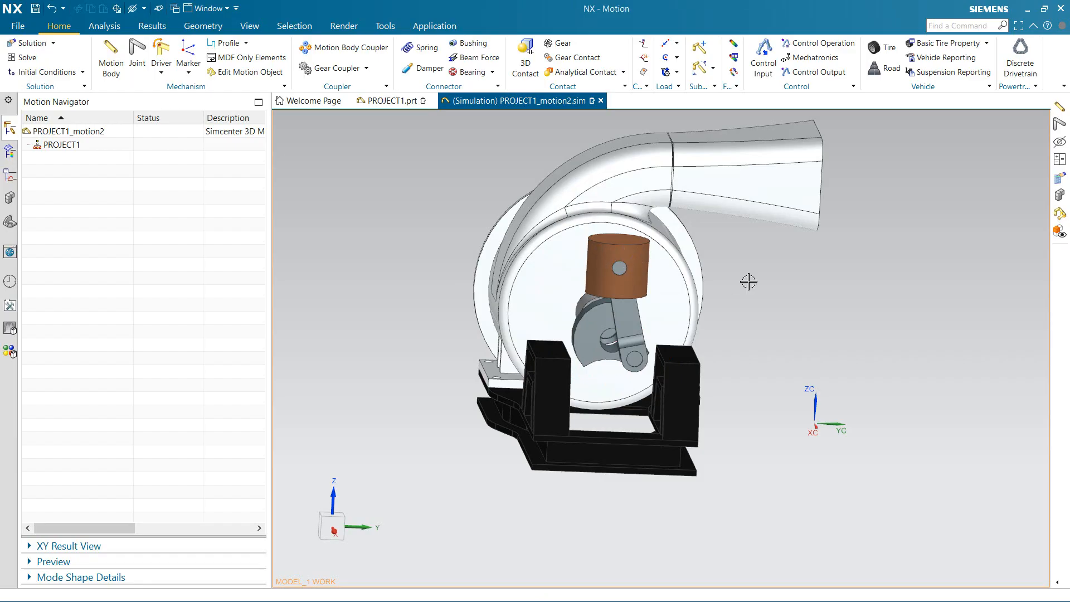
pyautogui.moveTo(747, 325); pyautogui.dragTo(772, 321, button='middle')
pyautogui.click(749, 373)
pyautogui.moveTo(750, 372); pyautogui.dragTo(767, 352, button='middle')
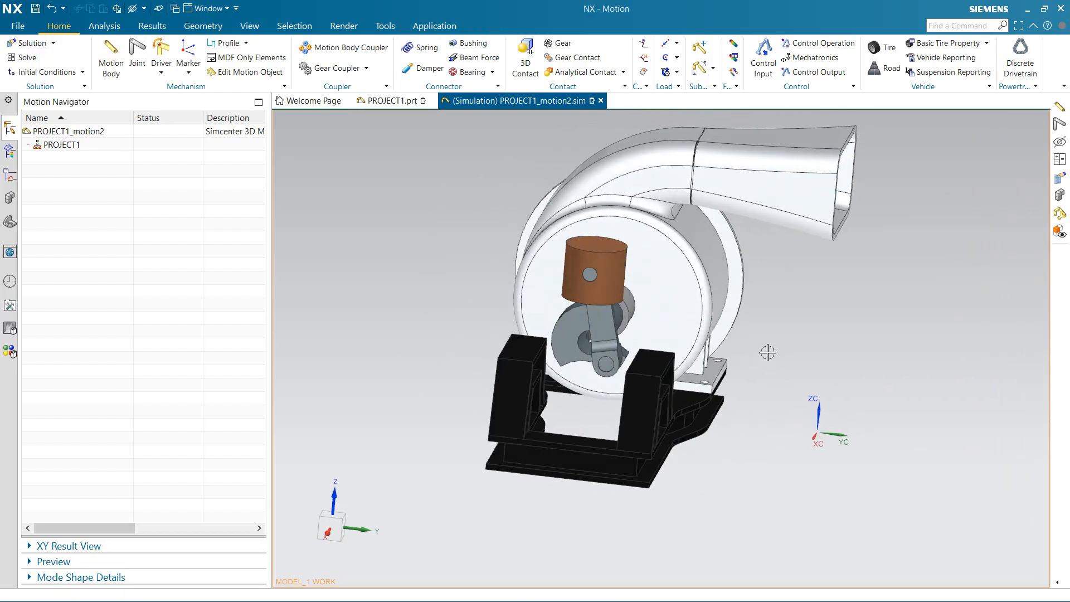
pyautogui.hotkey('ctrl', 'z')
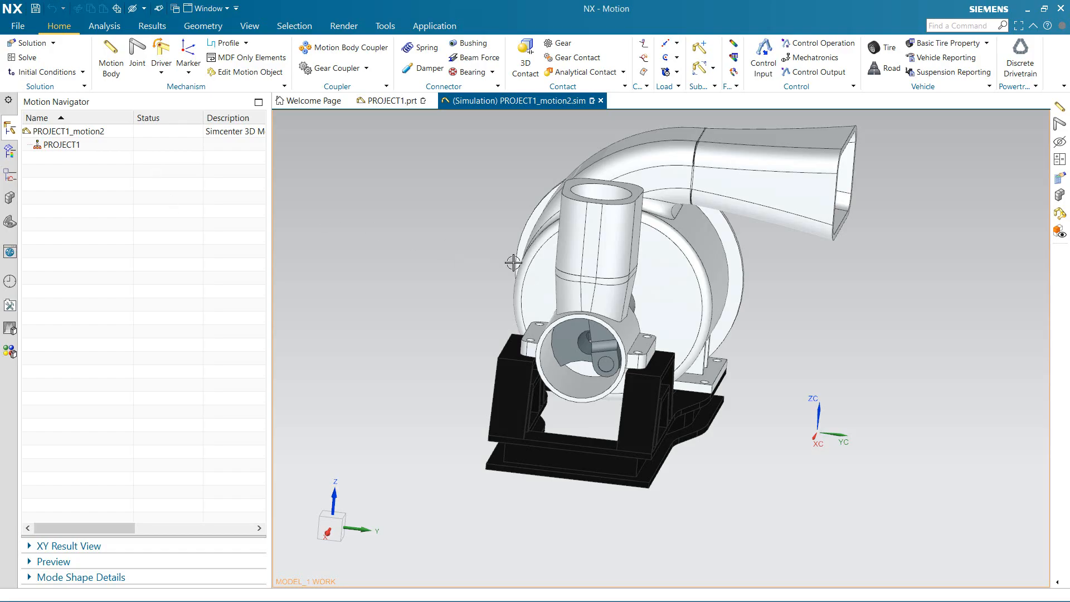
# Select the engine block, base frame and blower housing as one motion body, fixed without a joint
pyautogui.moveTo(514, 262); pyautogui.dragTo(613, 295, button='middle')
pyautogui.moveTo(741, 333); pyautogui.dragTo(666, 321, button='middle')
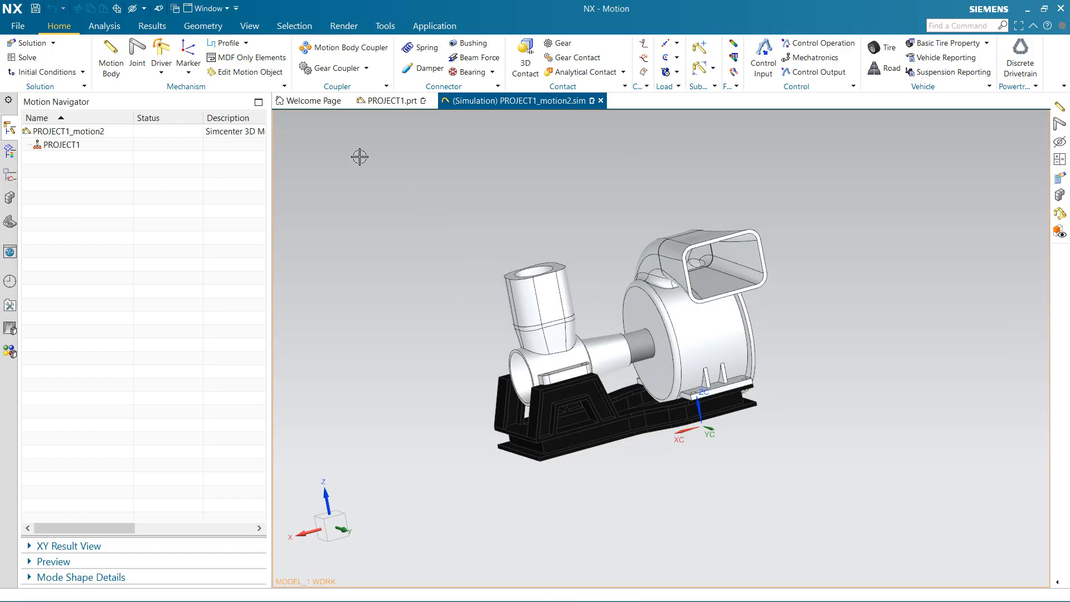
pyautogui.click(111, 62)
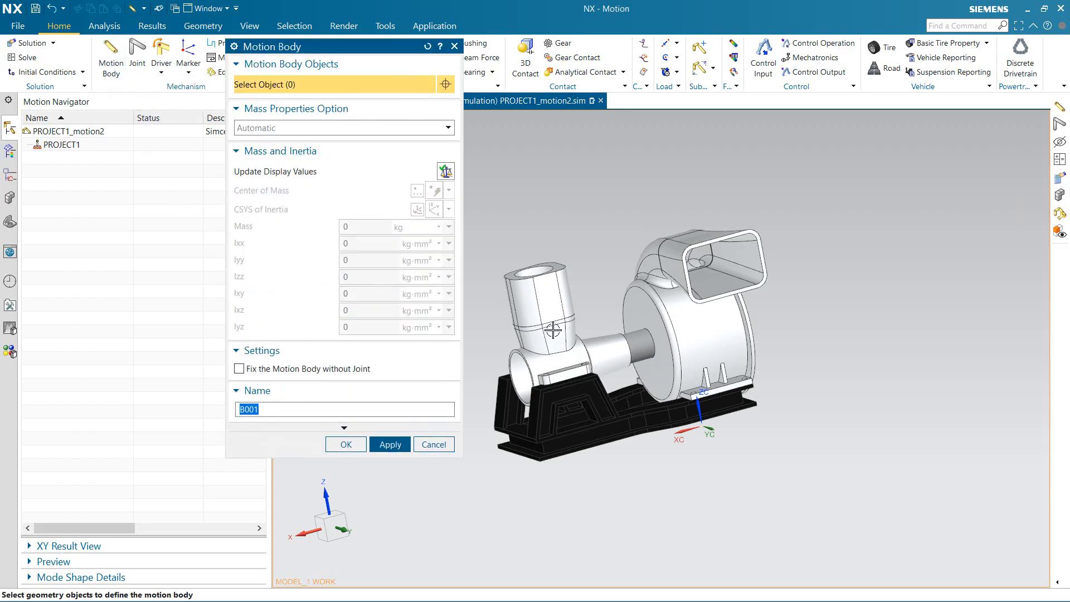
pyautogui.moveTo(788, 420); pyautogui.dragTo(578, 376, button='middle')
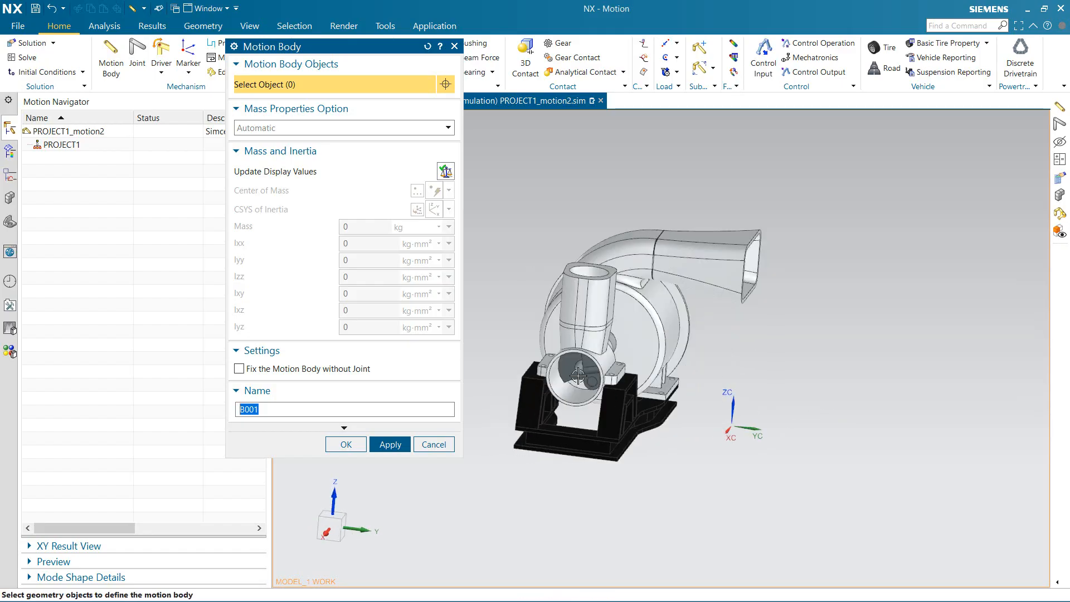
pyautogui.moveTo(711, 341); pyautogui.dragTo(555, 335, button='middle')
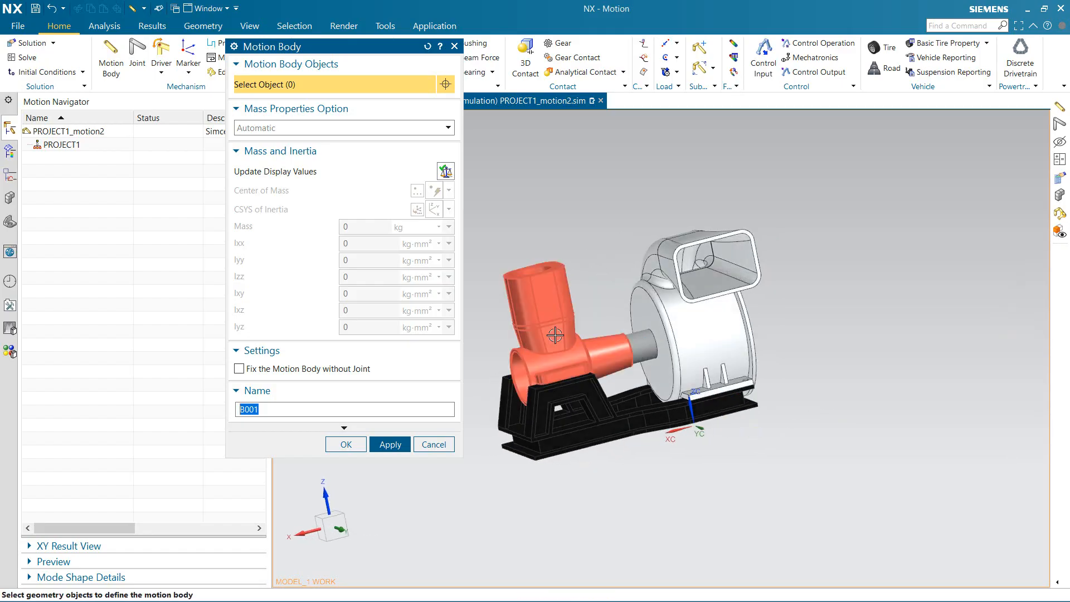
pyautogui.click(556, 335)
pyautogui.click(666, 385)
pyautogui.click(734, 357)
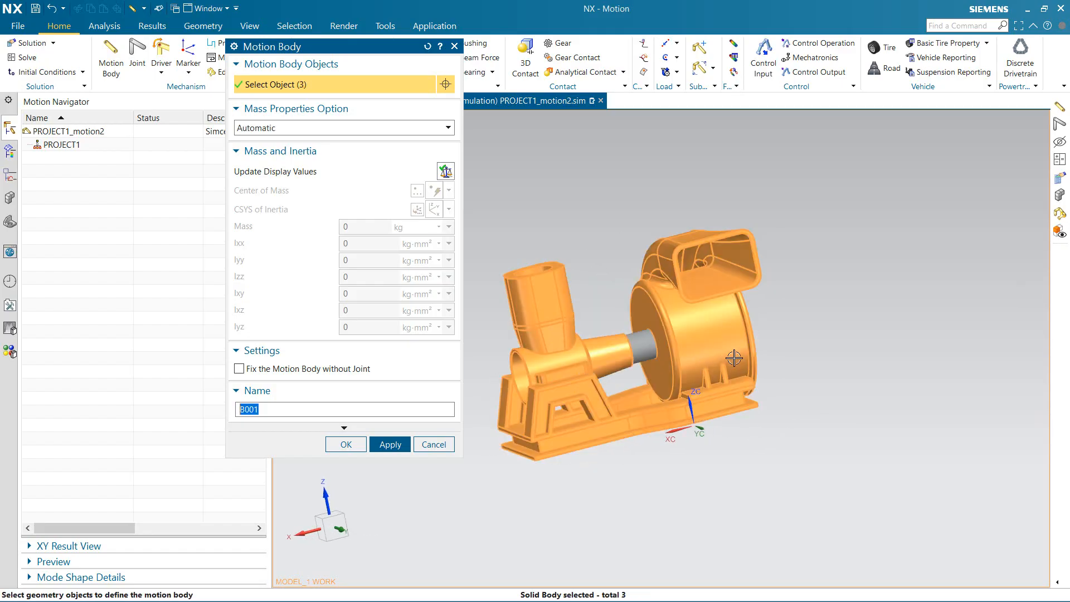
pyautogui.click(342, 369)
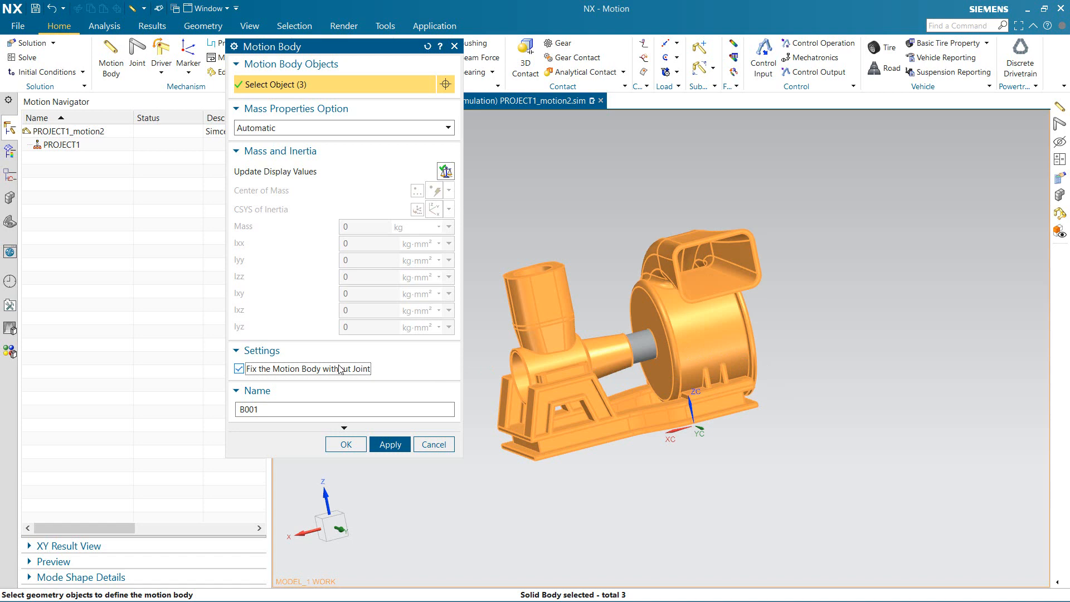
# Switch the mass properties option to User Defined to look at its fields, and return it to Automatic
pyautogui.click(298, 128)
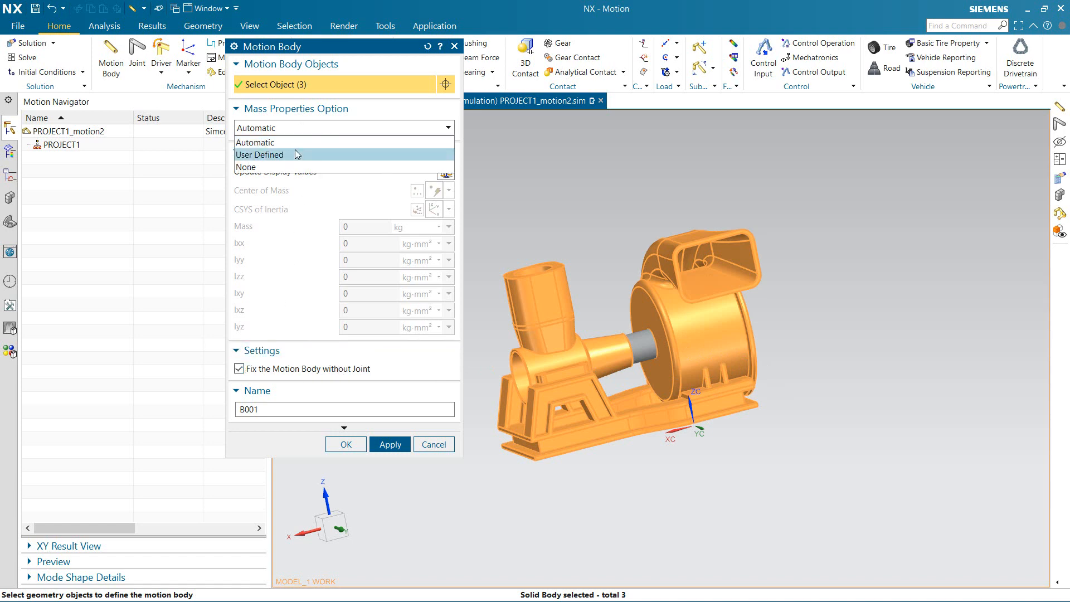
pyautogui.click(296, 148)
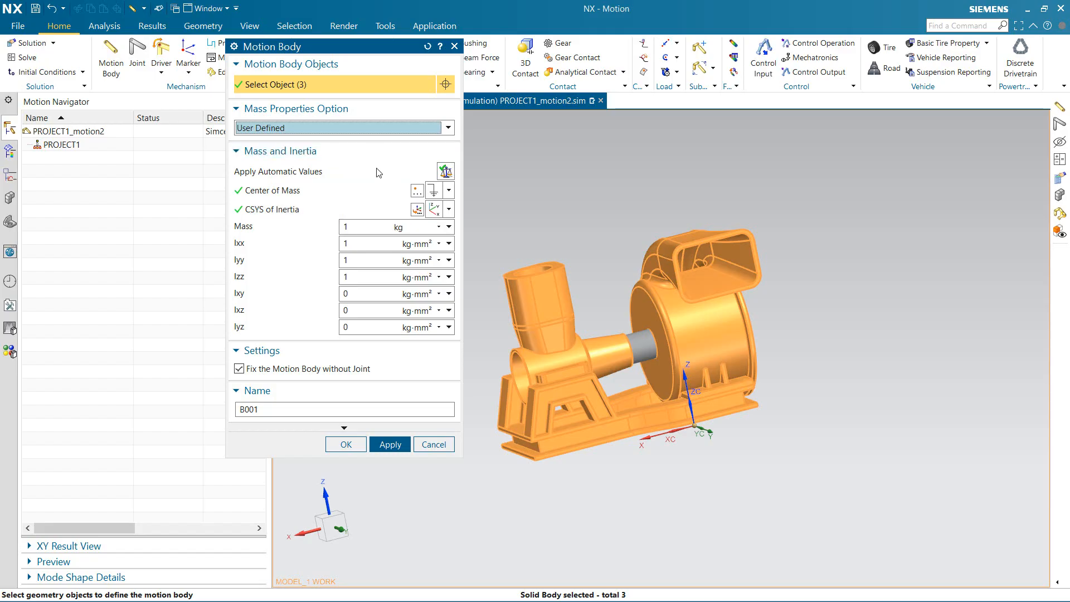
pyautogui.click(356, 129)
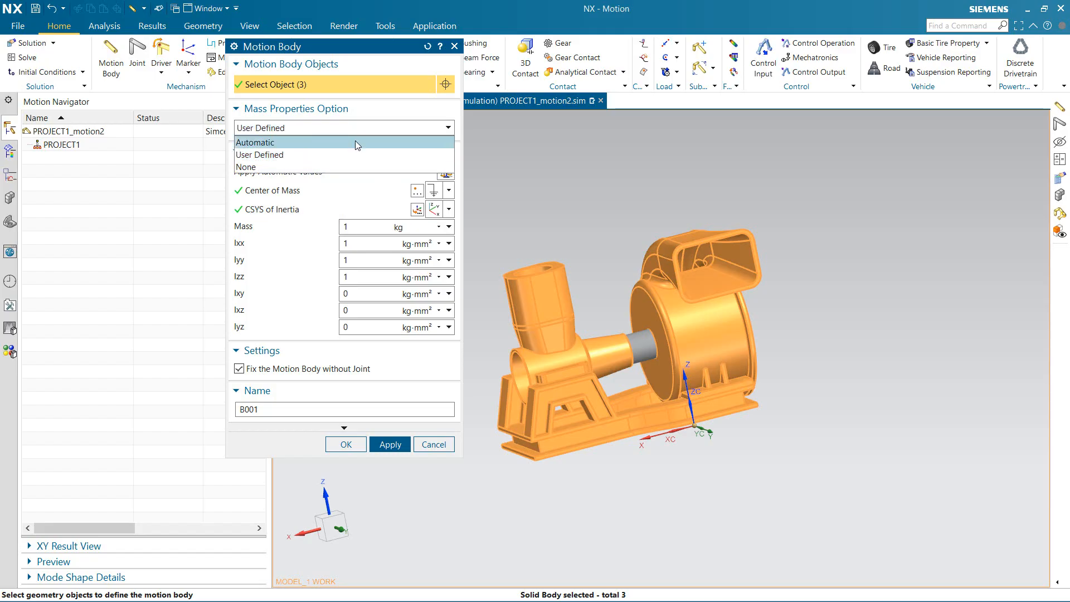
pyautogui.click(355, 143)
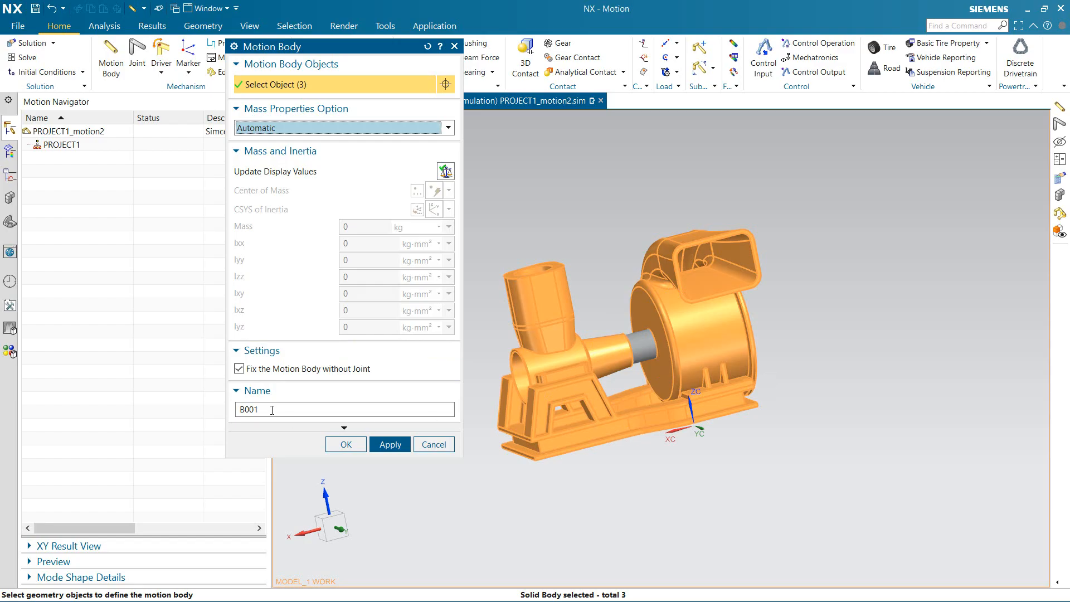
# Create the fixed motion body from the selected stationary parts and expand the list of motion bodies
pyautogui.click(258, 370)
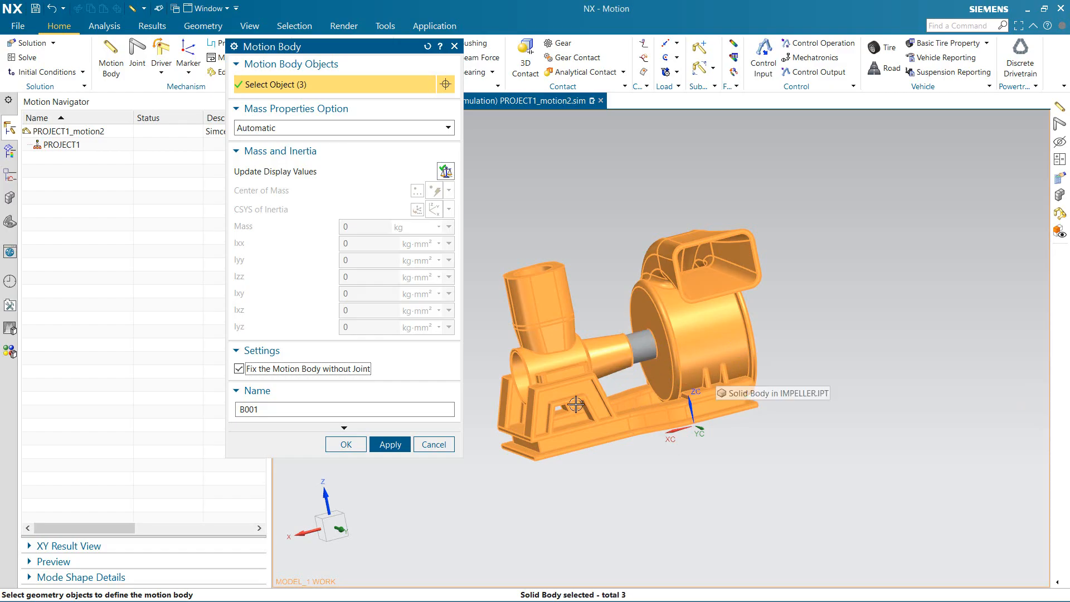
pyautogui.click(389, 445)
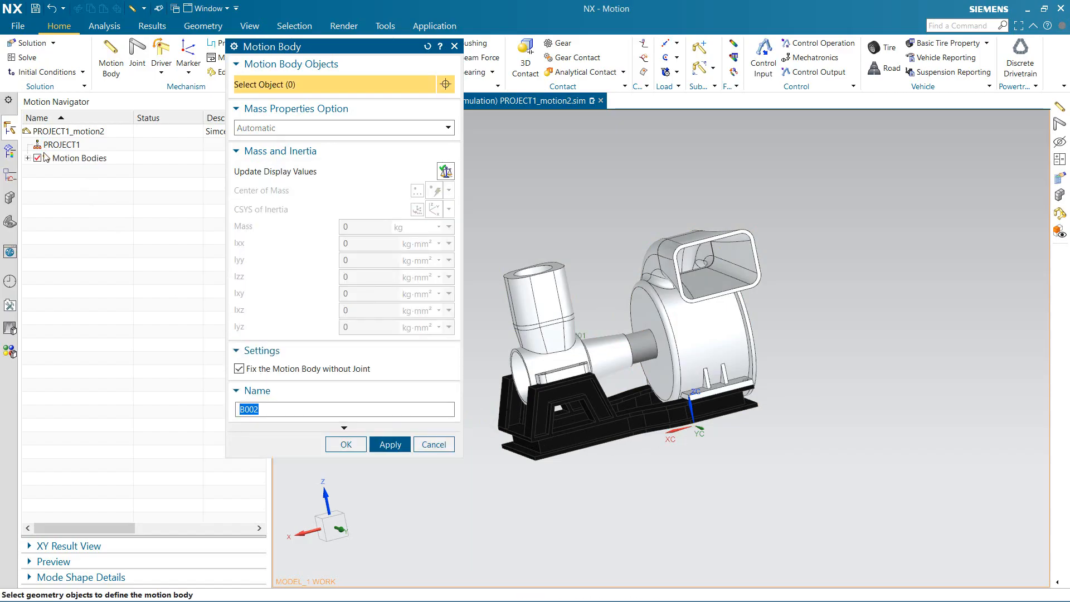
pyautogui.click(29, 159)
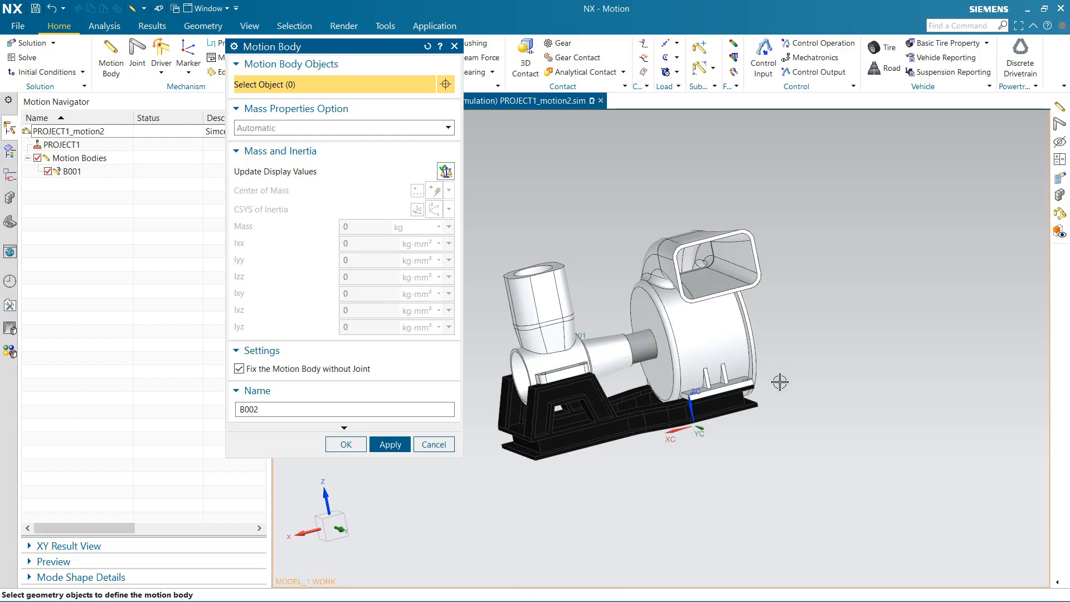
# Create a second motion body from the impeller and crankshaft together, with the option to fix it without a joint turned off
pyautogui.moveTo(779, 380); pyautogui.dragTo(638, 427, button='middle')
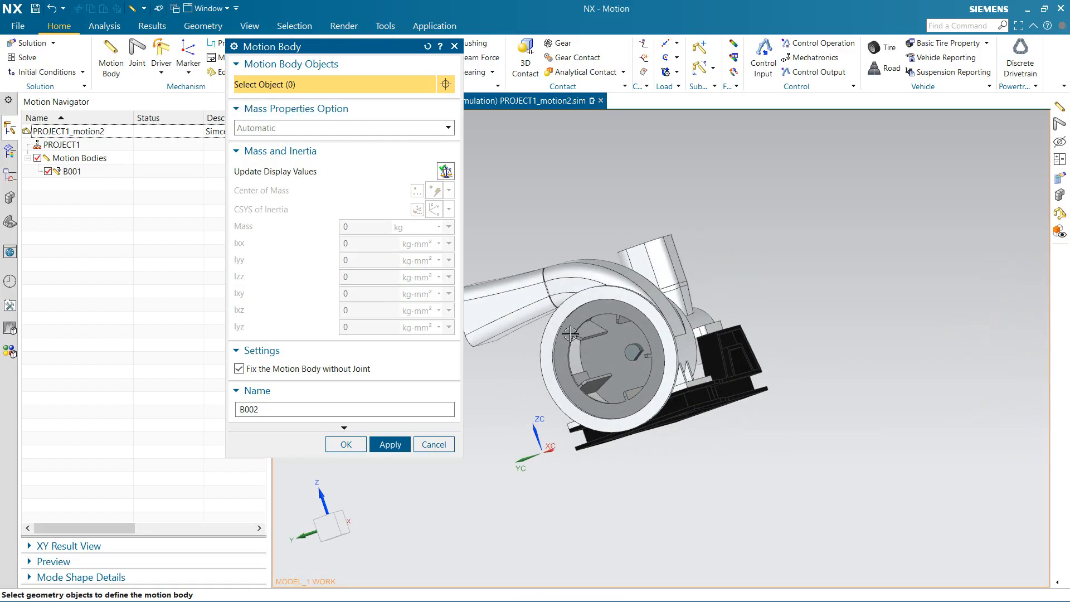
pyautogui.click(651, 392)
pyautogui.moveTo(713, 424); pyautogui.dragTo(574, 358, button='middle')
pyautogui.click(625, 365)
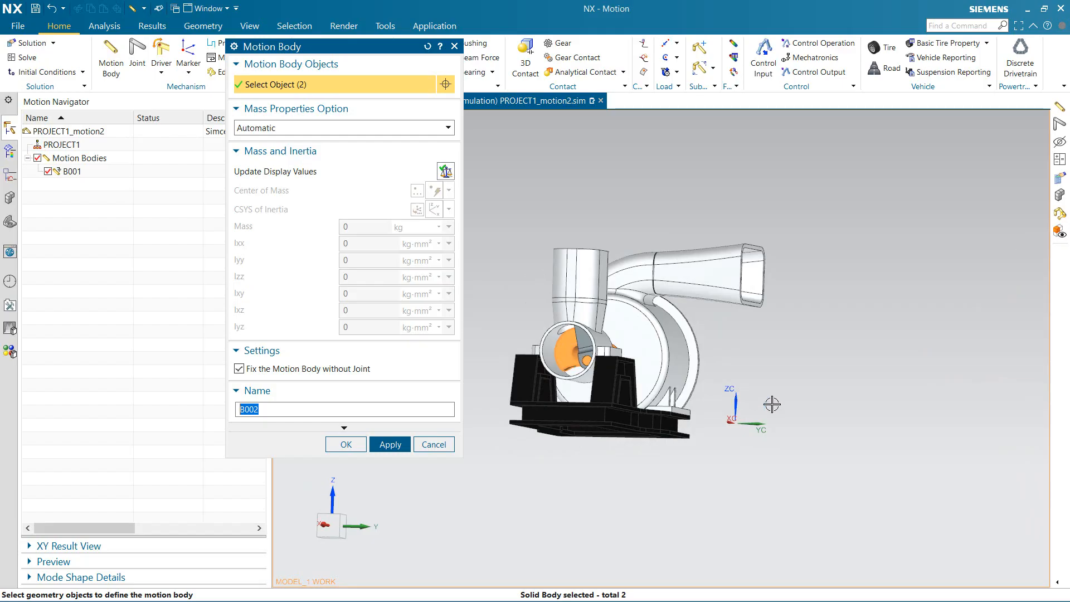
pyautogui.moveTo(772, 404)
pyautogui.mouseDown(button='middle')
pyautogui.moveTo(843, 418)
pyautogui.moveTo(775, 419)
pyautogui.mouseUp(button='middle')
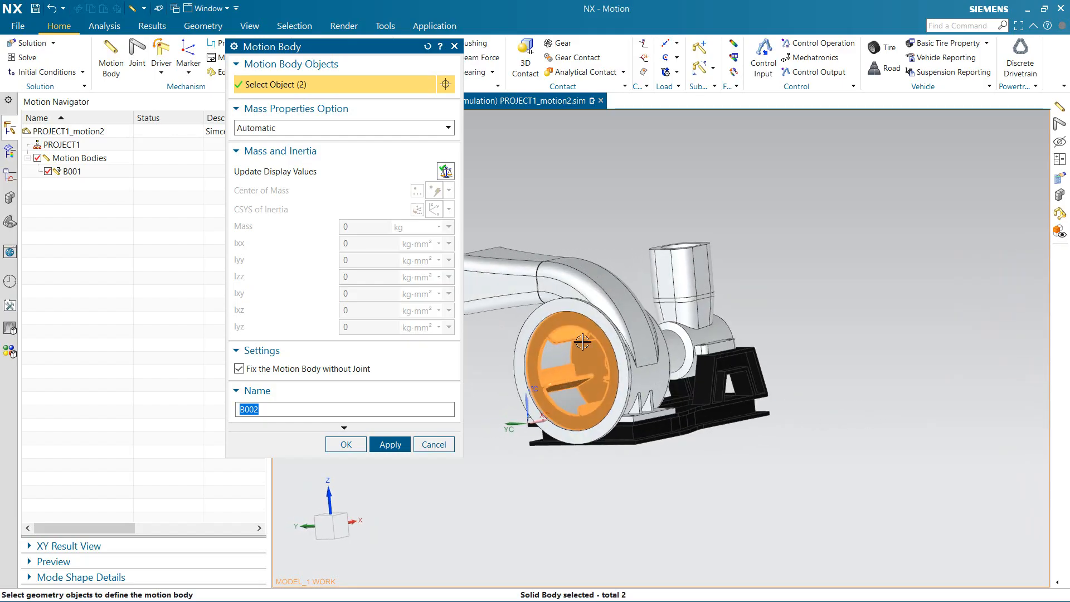
pyautogui.click(250, 373)
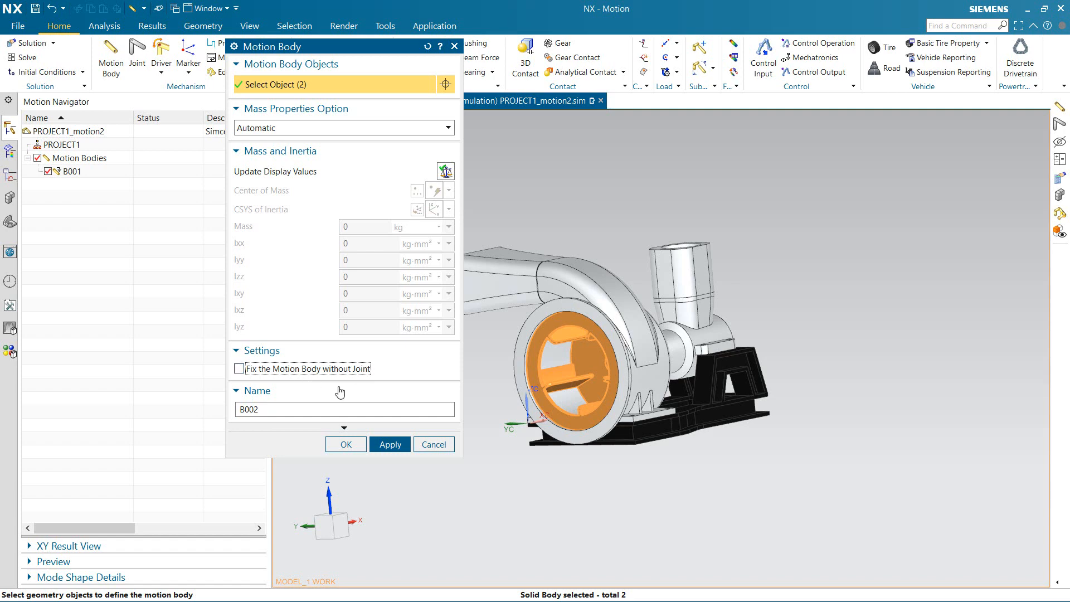
pyautogui.click(390, 445)
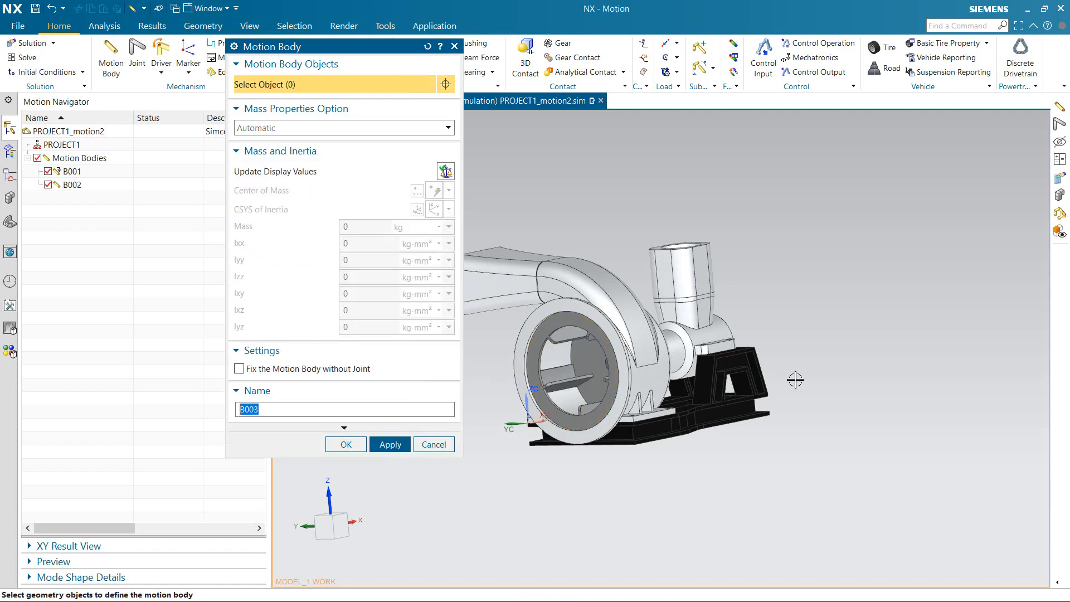
pyautogui.moveTo(795, 381); pyautogui.dragTo(604, 344, button='middle')
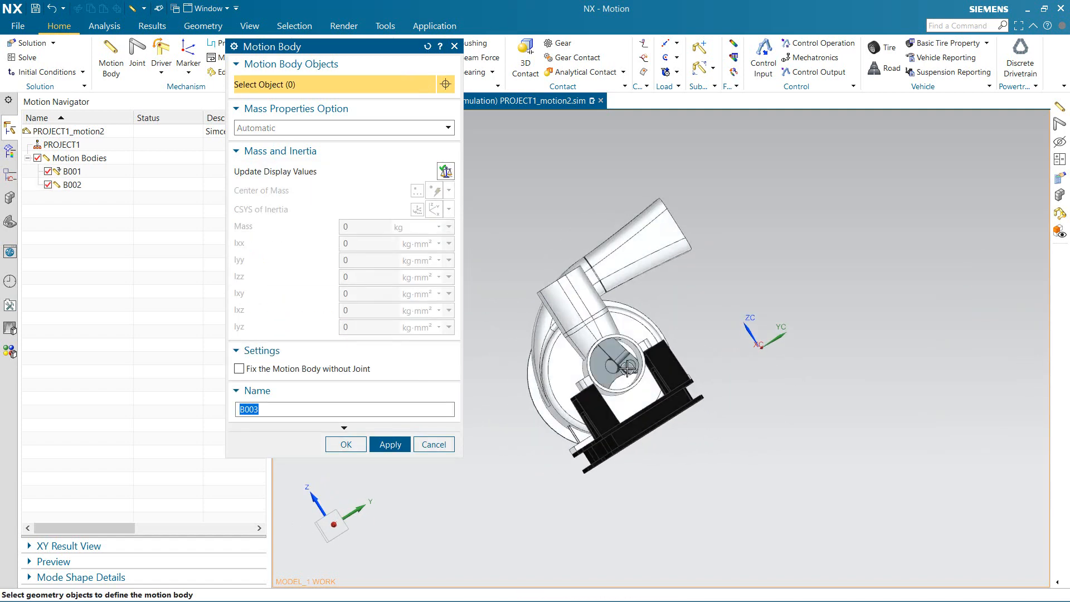
pyautogui.scroll(5, 604, 344)
pyautogui.scroll(-5, 604, 344)
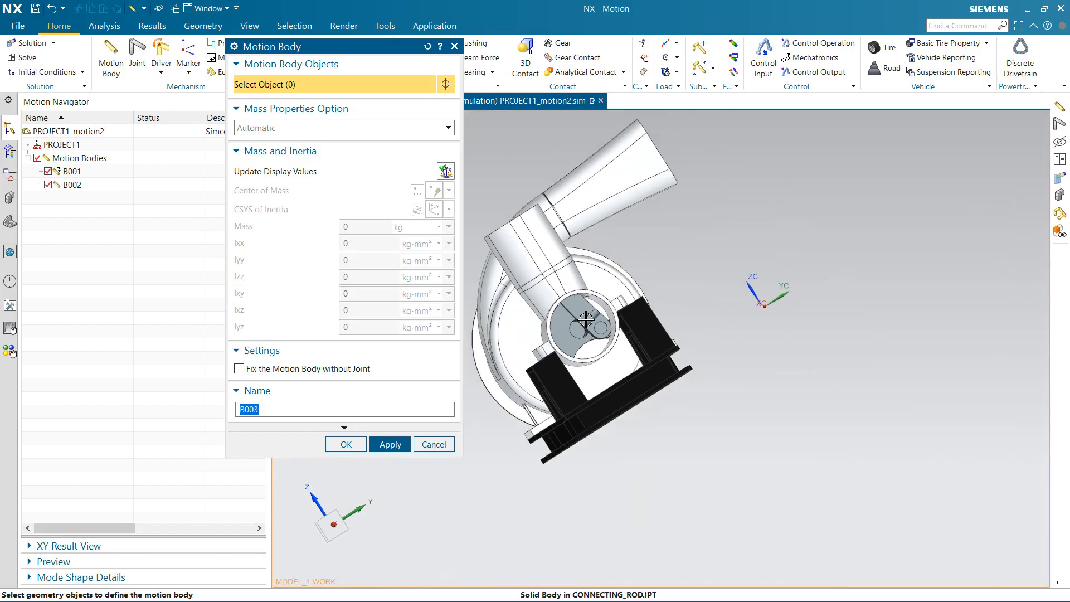
pyautogui.rightClick(544, 260)
pyautogui.press('Escape')
pyautogui.press('Escape')
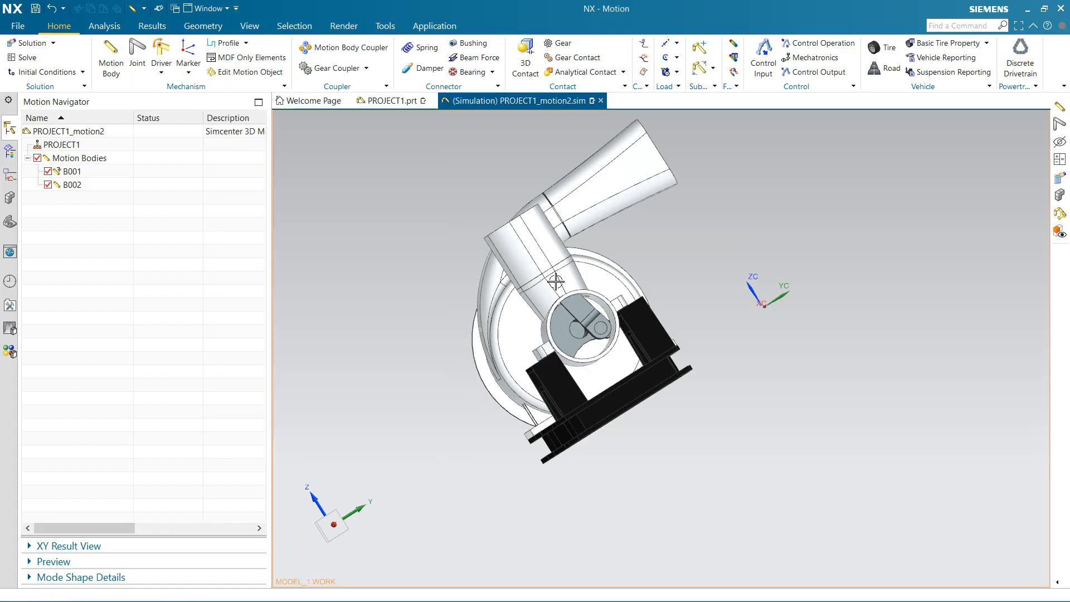
# Hide the fixed motion body B001 to expose the piston, connecting rod and crankshaft
pyautogui.click(541, 248)
pyautogui.press('Escape')
pyautogui.click(47, 171)
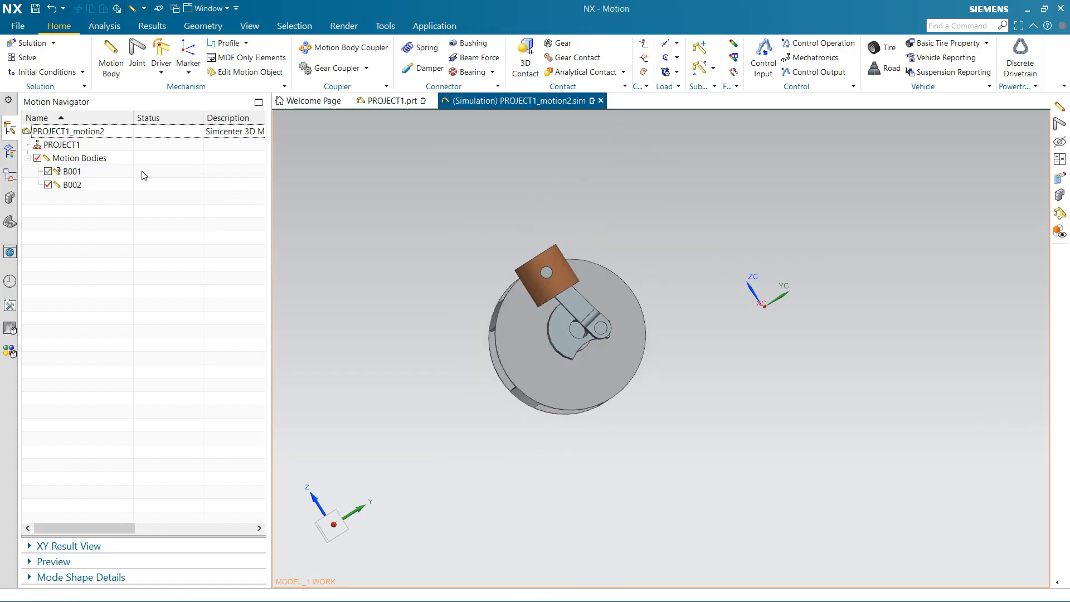
# Create a third motion body from the connecting rod and the piston pin together, using automatic mass properties
pyautogui.click(111, 56)
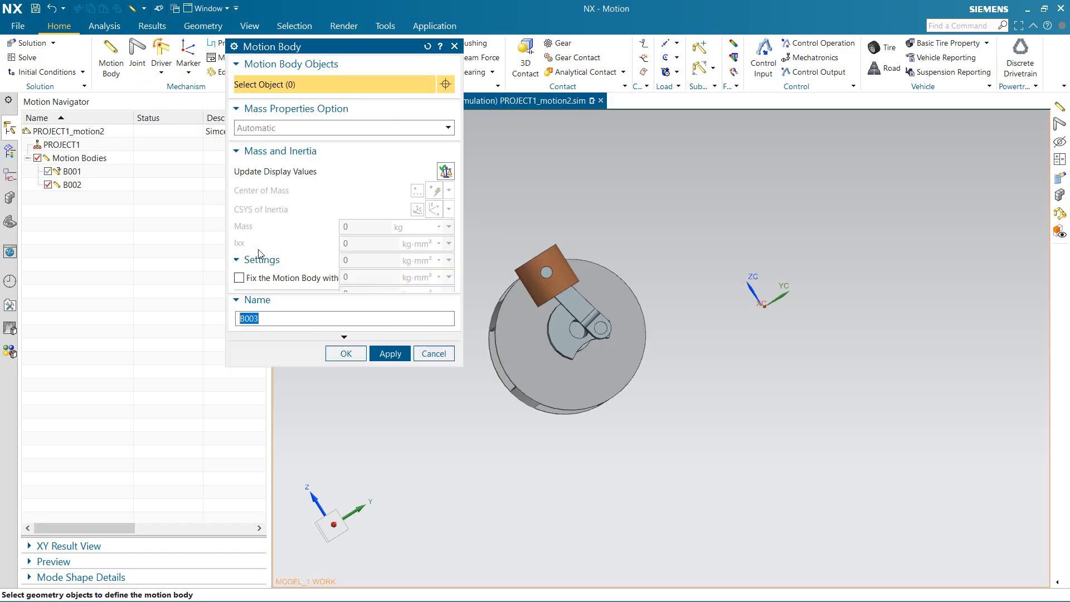
pyautogui.click(590, 315)
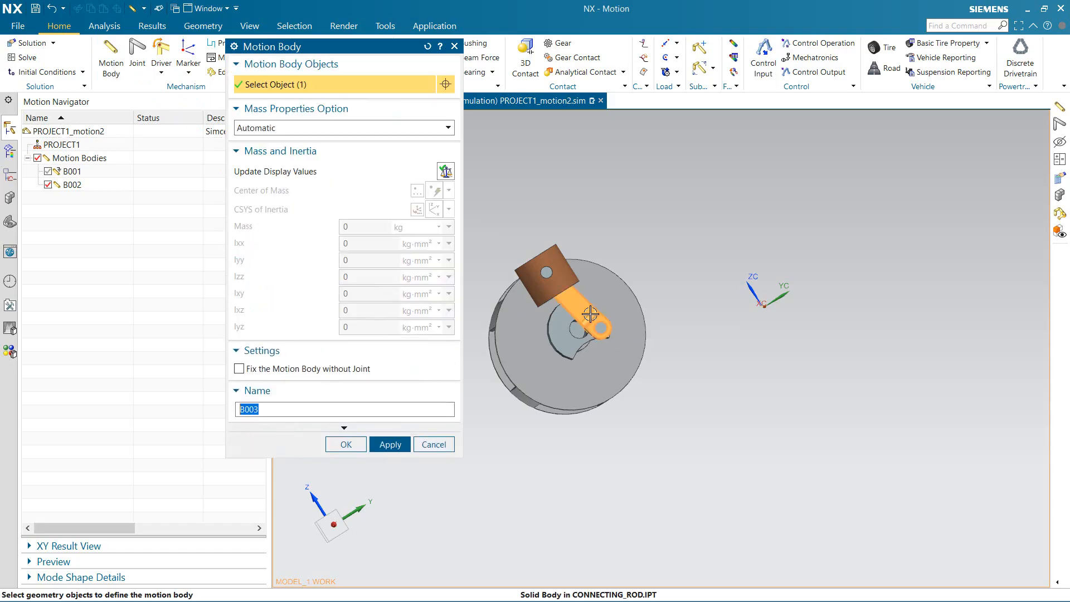
pyautogui.click(547, 272)
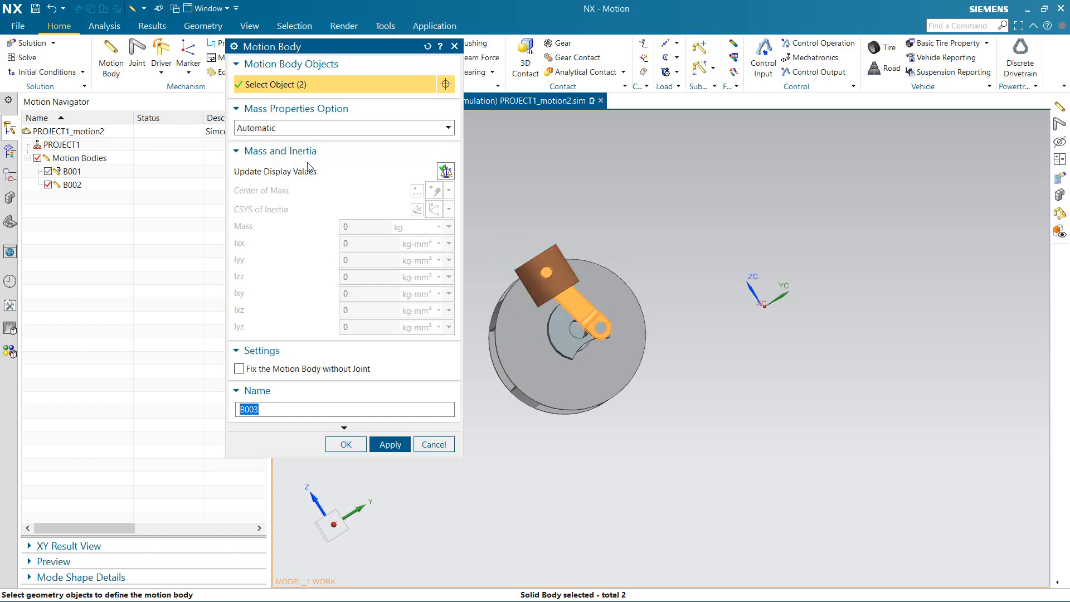
pyautogui.click(393, 445)
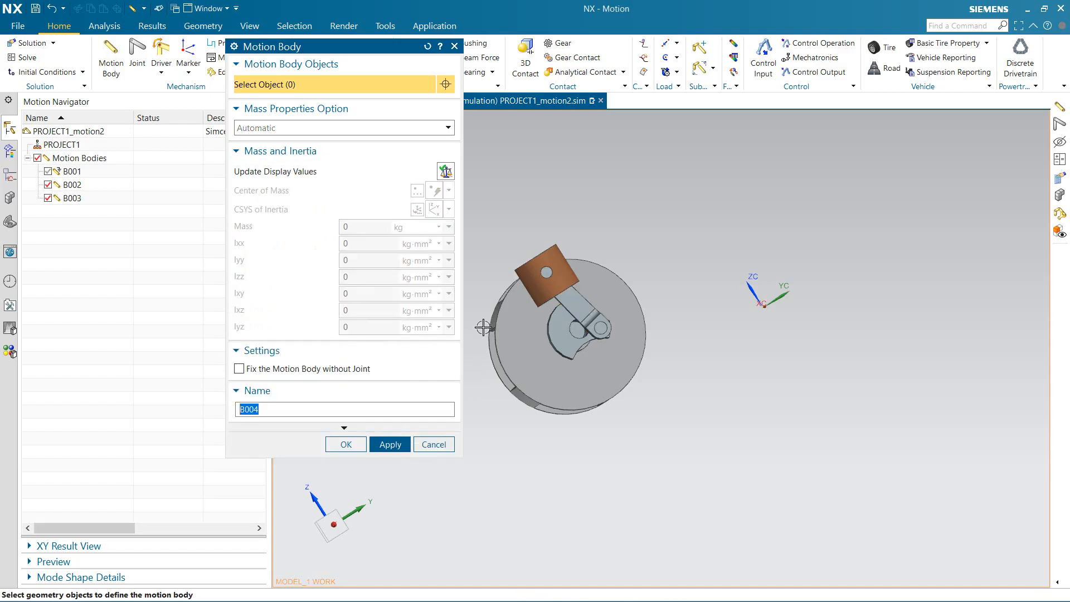
# Create a fourth motion body from the piston alone and finish defining motion bodies
pyautogui.moveTo(664, 337); pyautogui.dragTo(678, 359, button='middle')
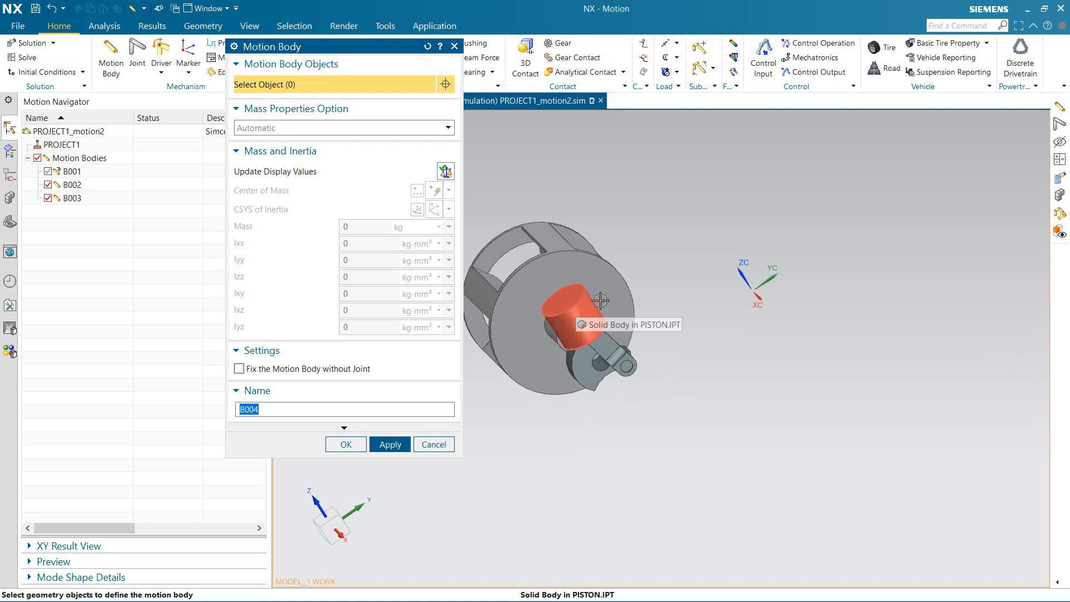
pyautogui.click(571, 315)
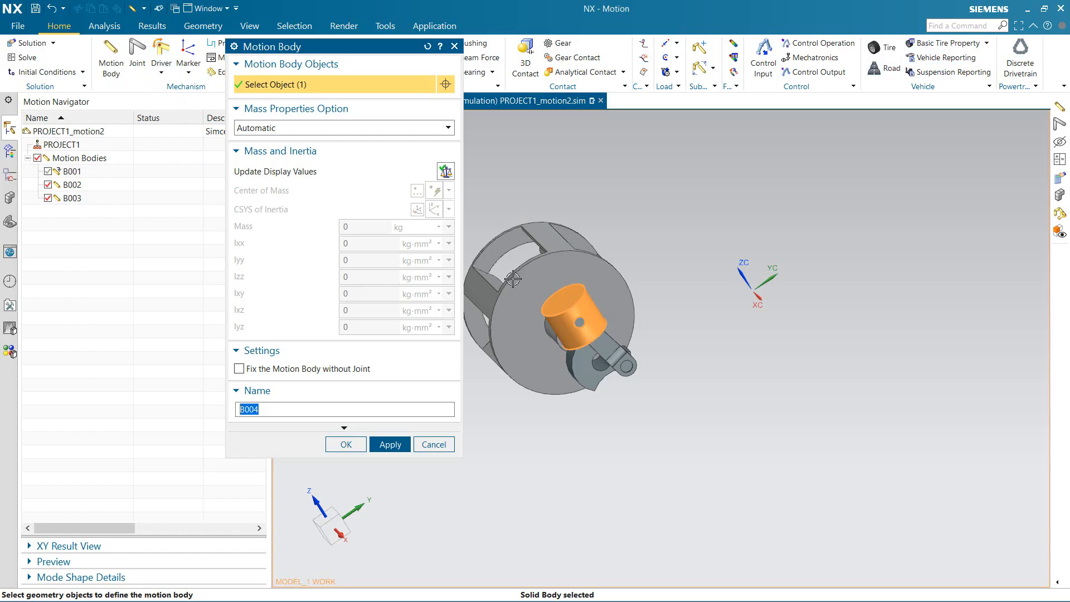
pyautogui.click(390, 446)
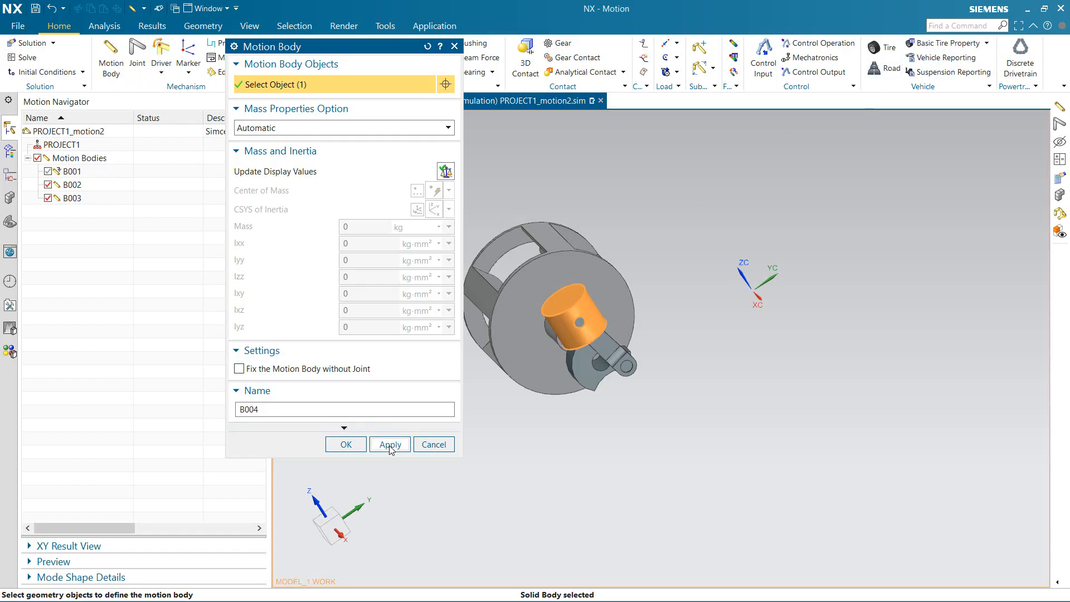
pyautogui.click(434, 445)
# Show the fixed motion body B001 again so the whole blower assembly is displayed
pyautogui.click(47, 171)
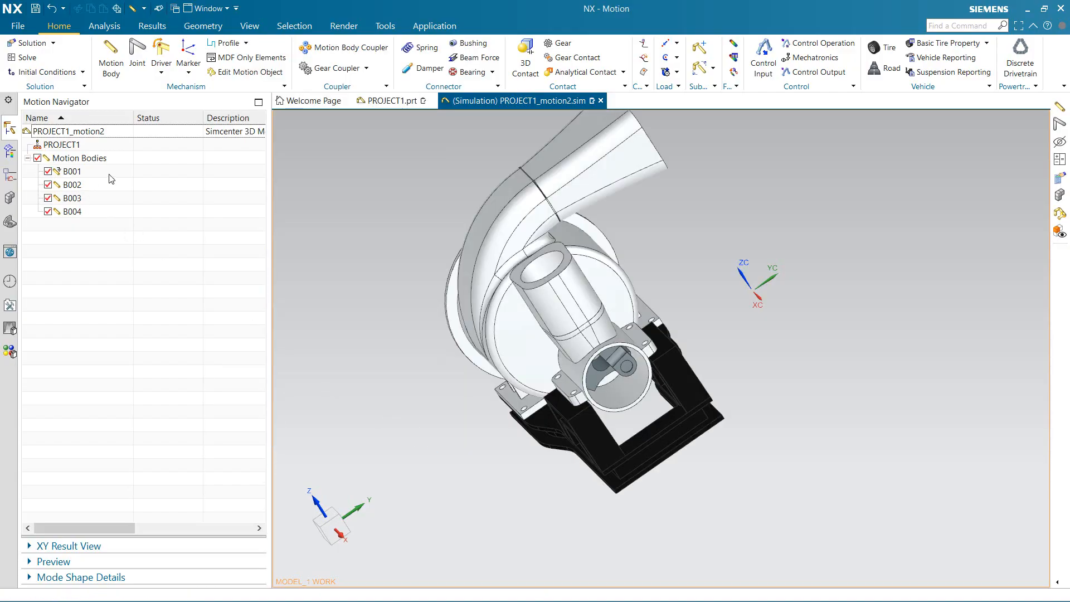
pyautogui.moveTo(538, 338); pyautogui.dragTo(631, 327, button='middle')
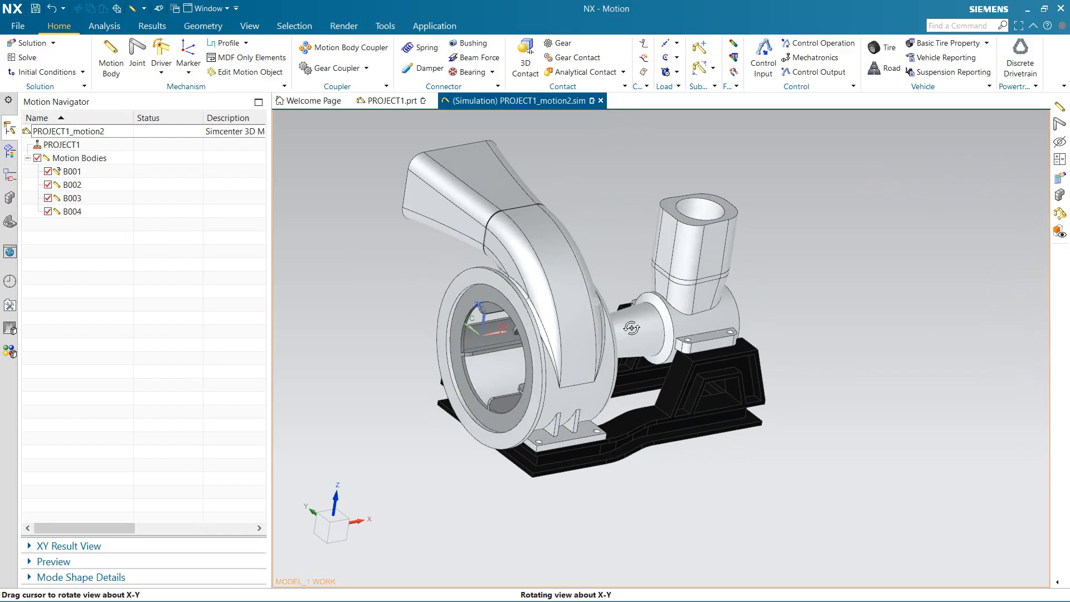
pyautogui.scroll(1, 630, 327)
pyautogui.scroll(-1, 323, 334)
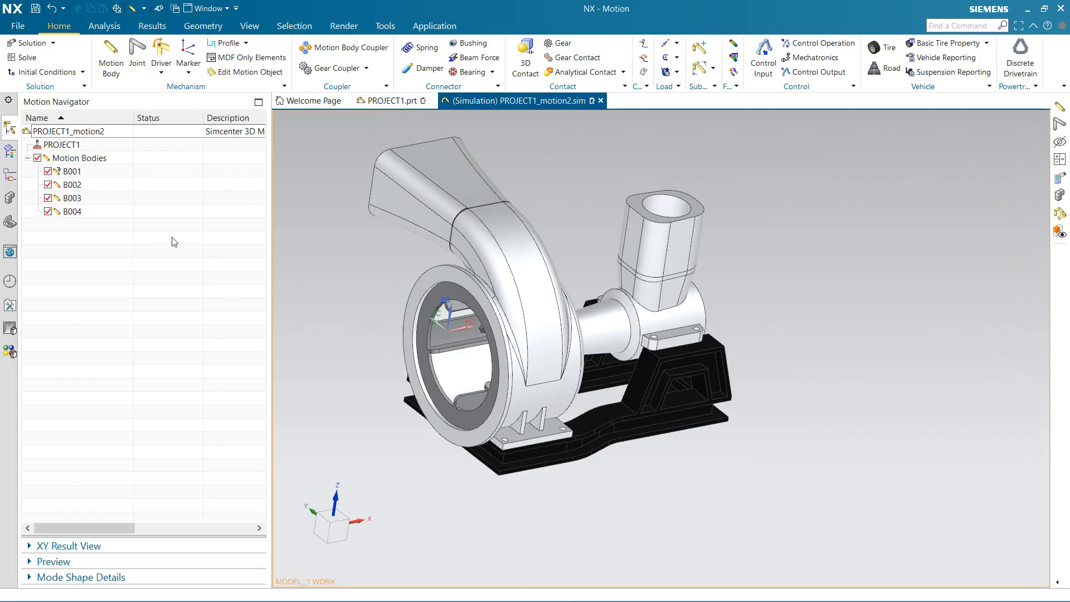
# Start defining a joint, look through the available joint types, and set the type to Revolute
pyautogui.click(135, 70)
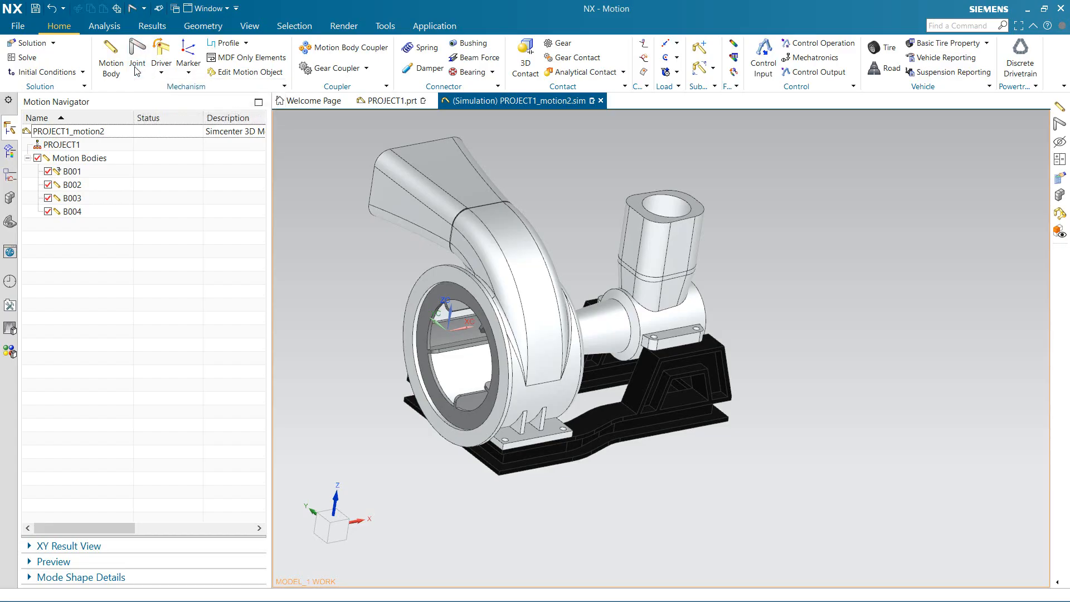
pyautogui.click(290, 106)
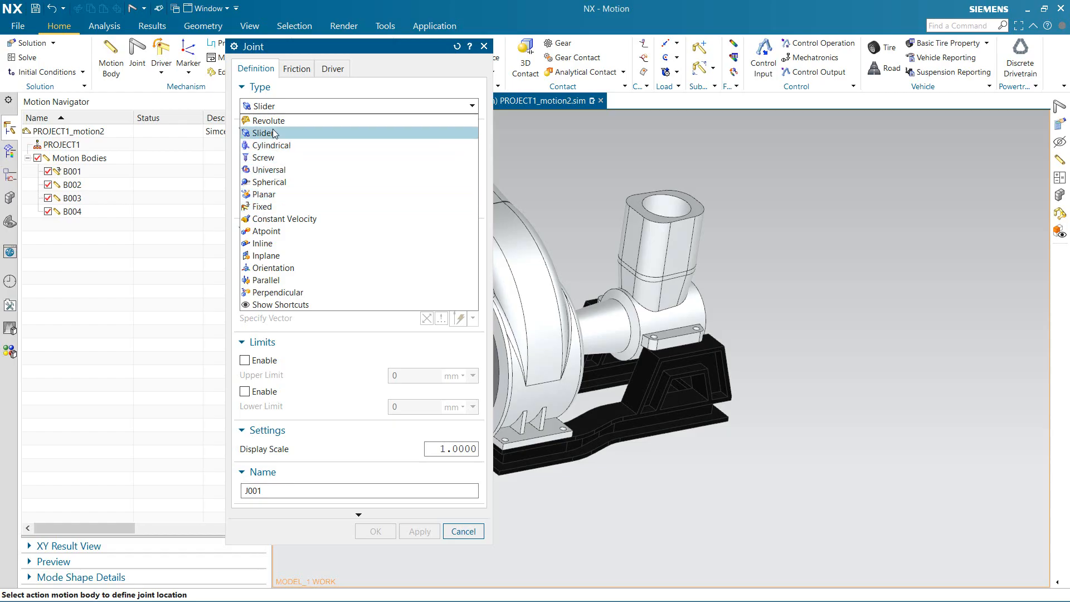
pyautogui.click(485, 47)
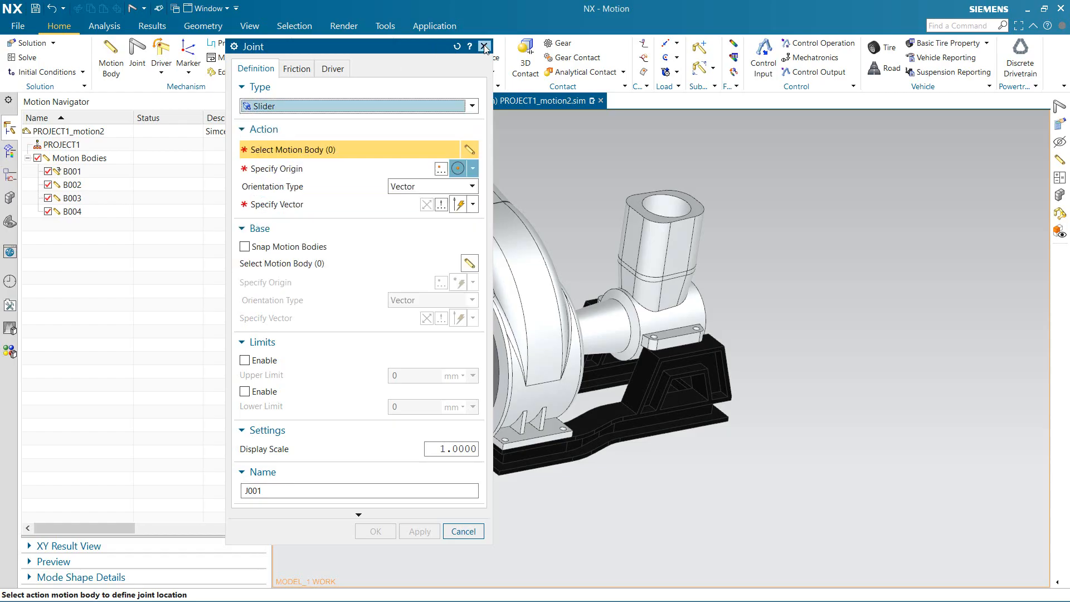
pyautogui.moveTo(594, 304); pyautogui.dragTo(656, 359, button='middle')
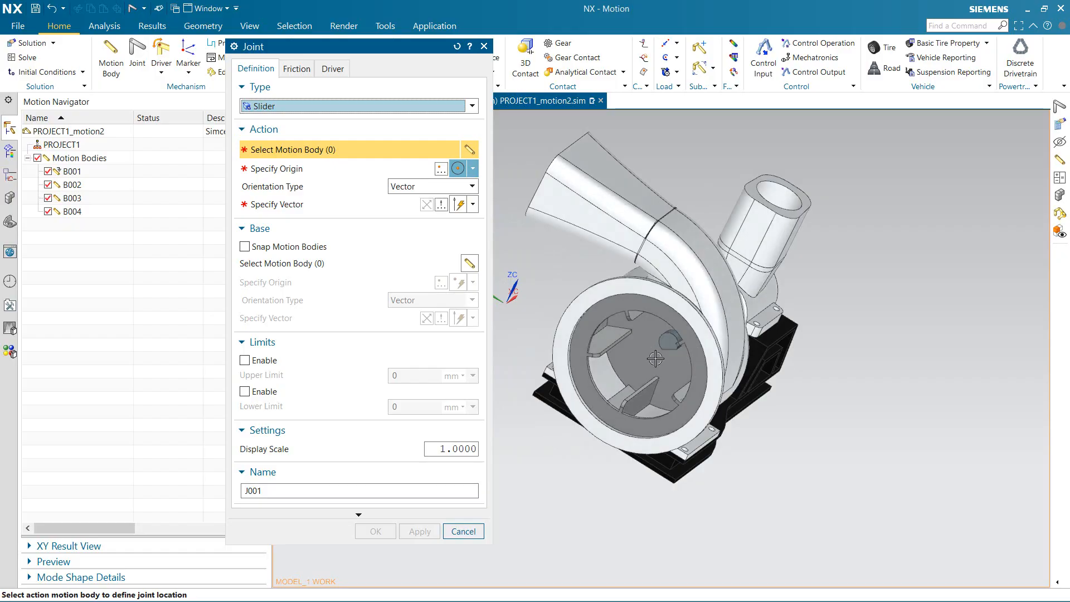
pyautogui.click(322, 111)
pyautogui.click(322, 120)
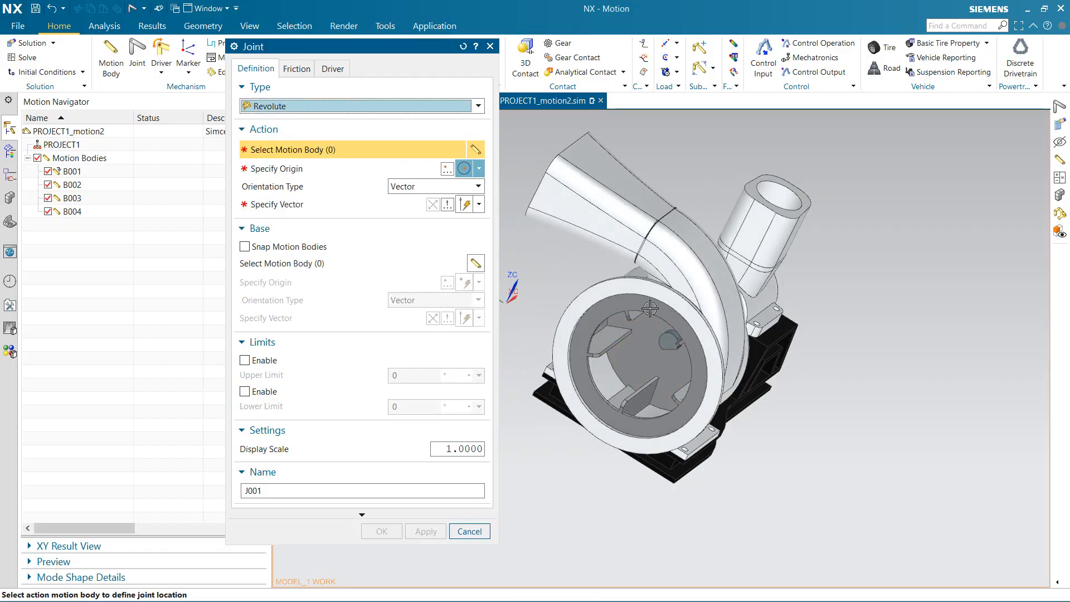
# Use the impeller and crankshaft body as the joint's action body and place its origin at the center of the impeller's circular edge
pyautogui.click(663, 363)
pyautogui.click(336, 165)
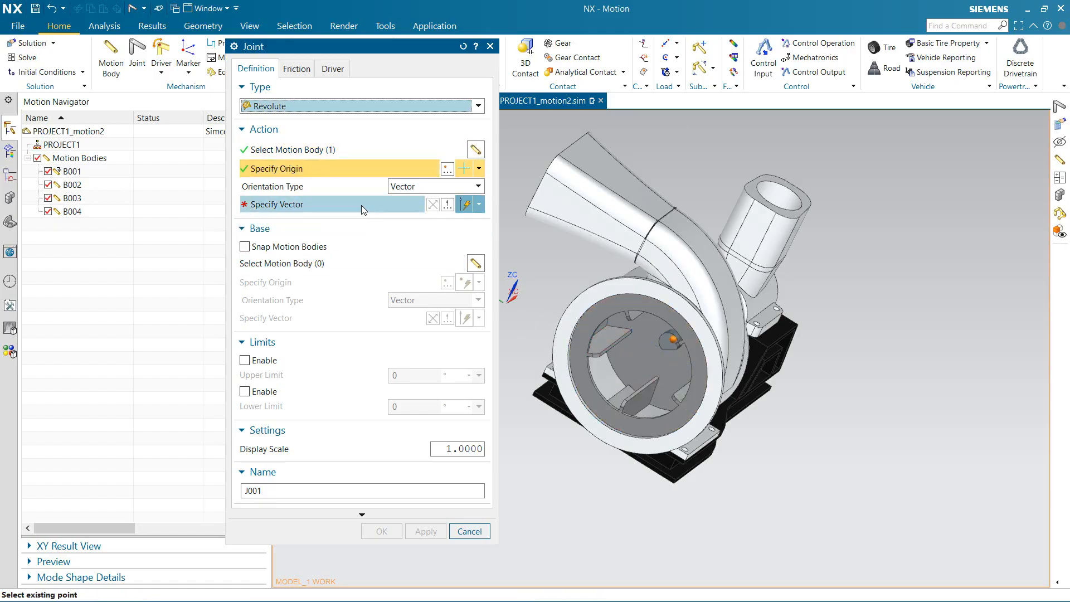
pyautogui.click(311, 205)
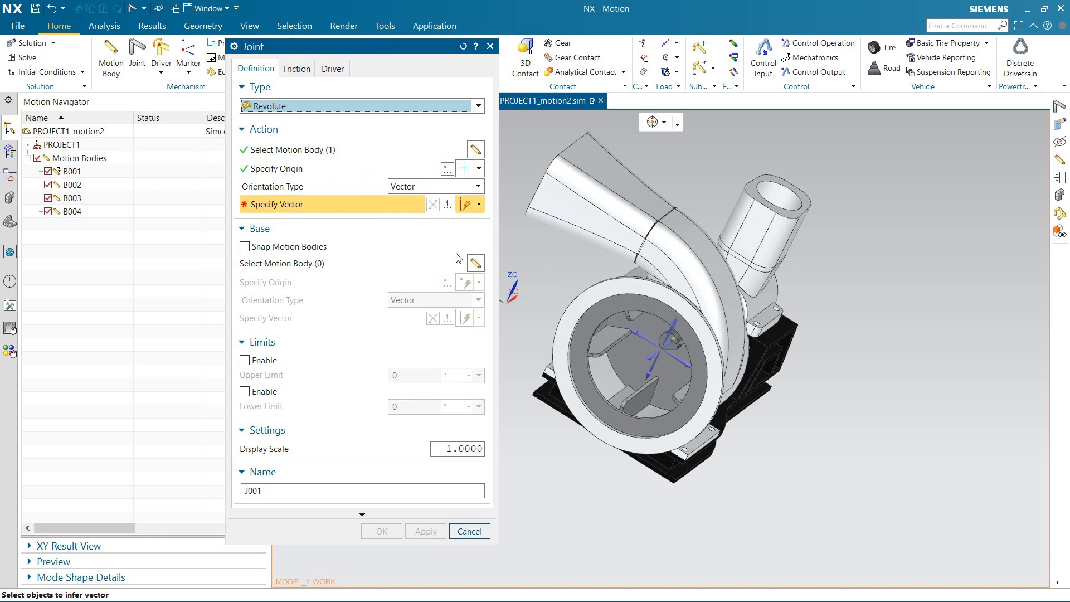
pyautogui.click(332, 168)
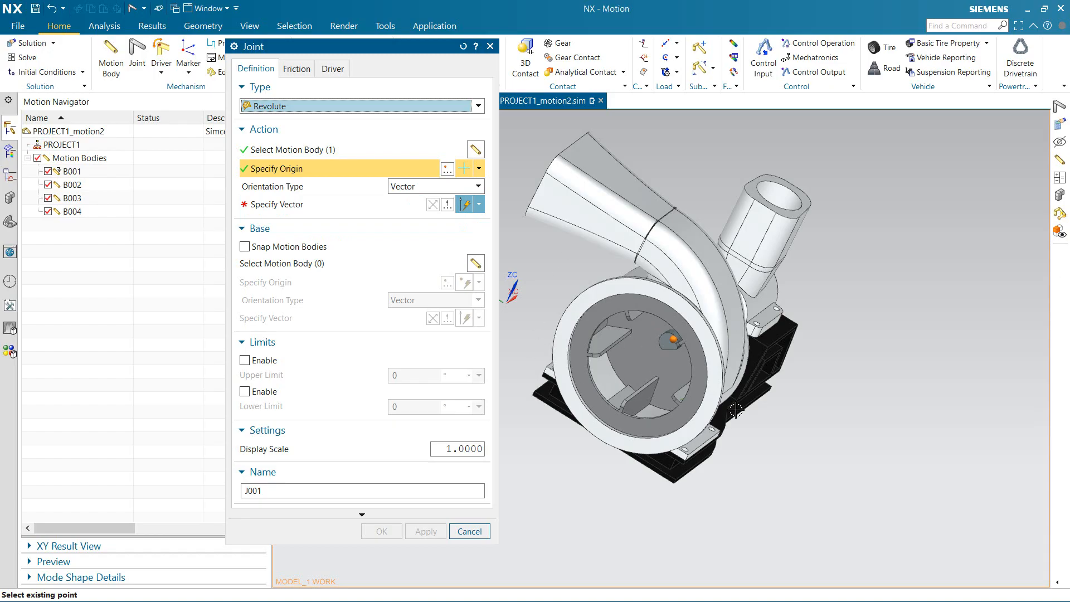
pyautogui.moveTo(736, 410); pyautogui.dragTo(708, 312, button='middle')
pyautogui.click(479, 168)
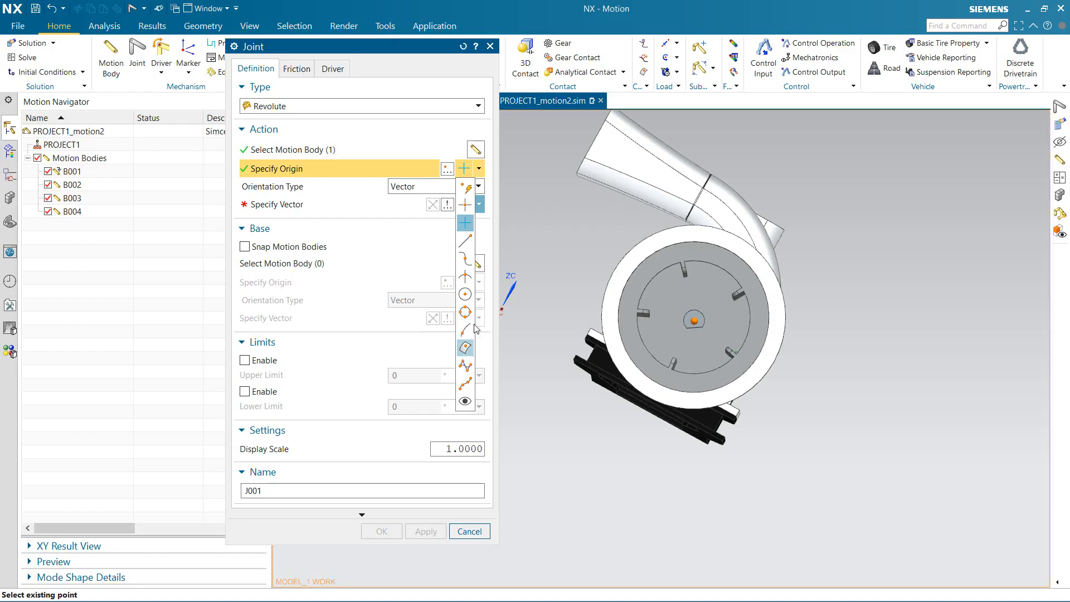
pyautogui.click(467, 297)
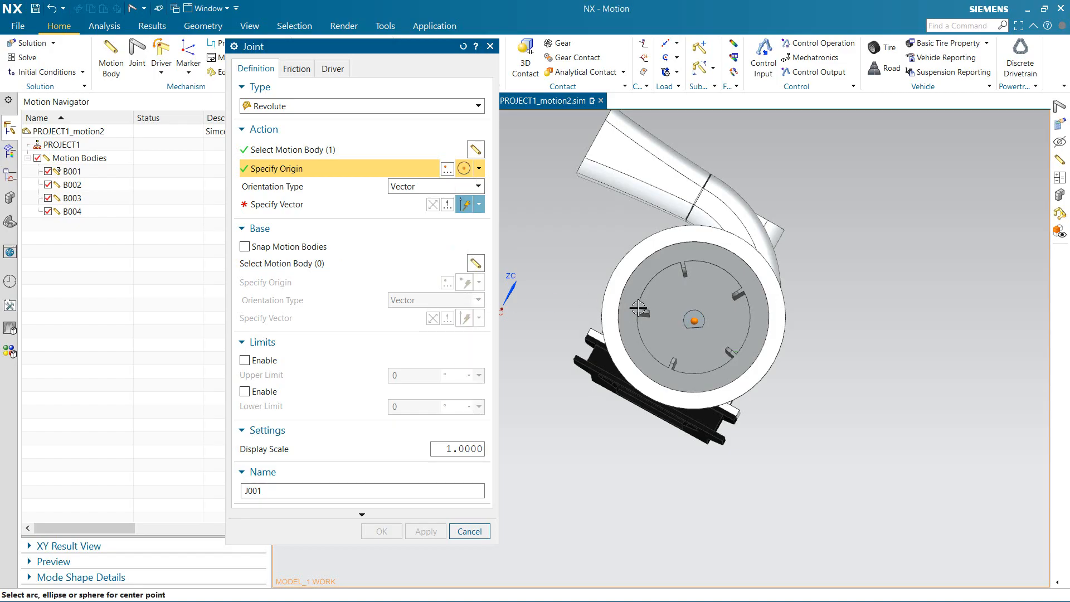
pyautogui.click(750, 308)
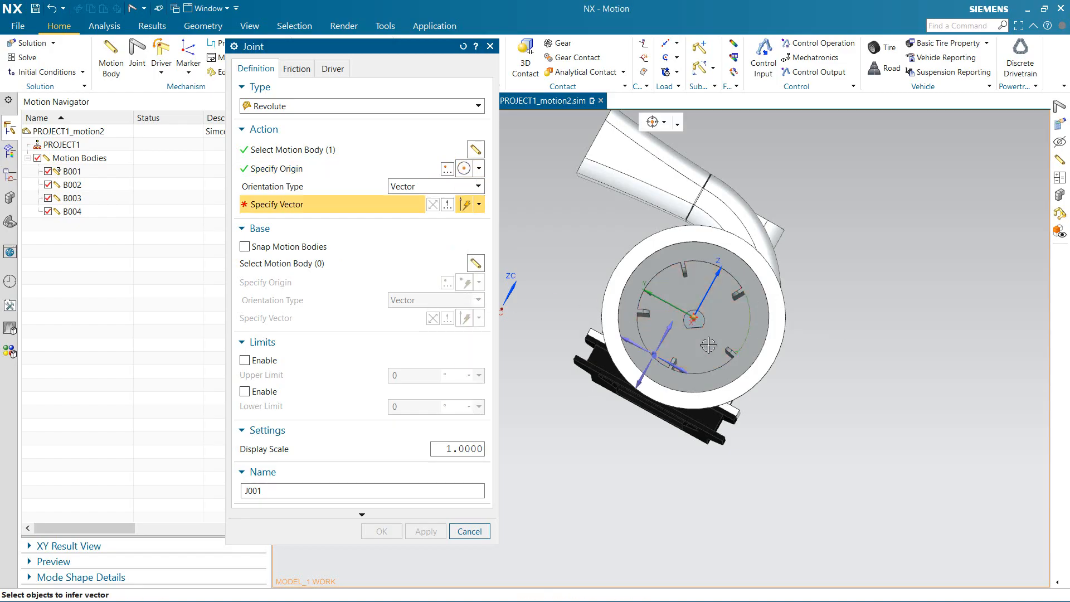
# Orient the revolute joint's action vector normal to the flat disc face of the impeller
pyautogui.moveTo(709, 346); pyautogui.dragTo(666, 355, button='middle')
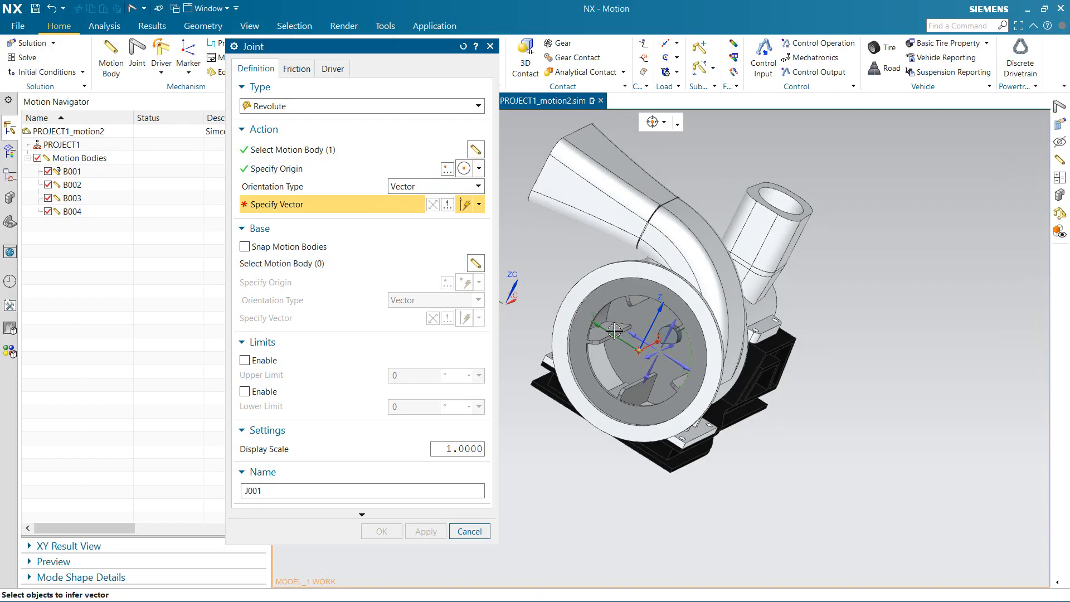
pyautogui.click(645, 318)
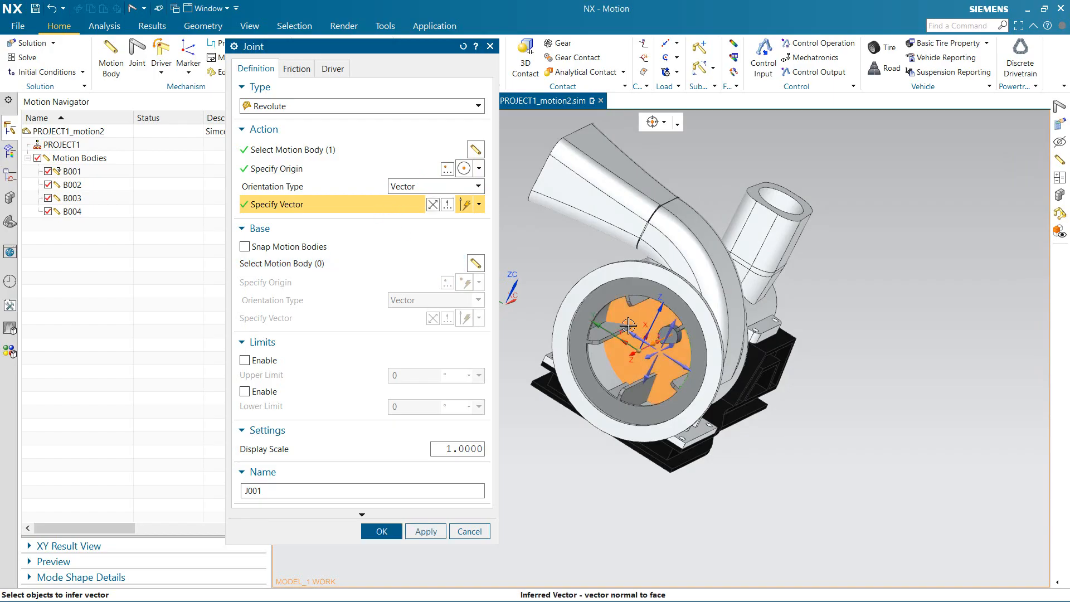
pyautogui.moveTo(633, 385); pyautogui.dragTo(637, 341, button='middle')
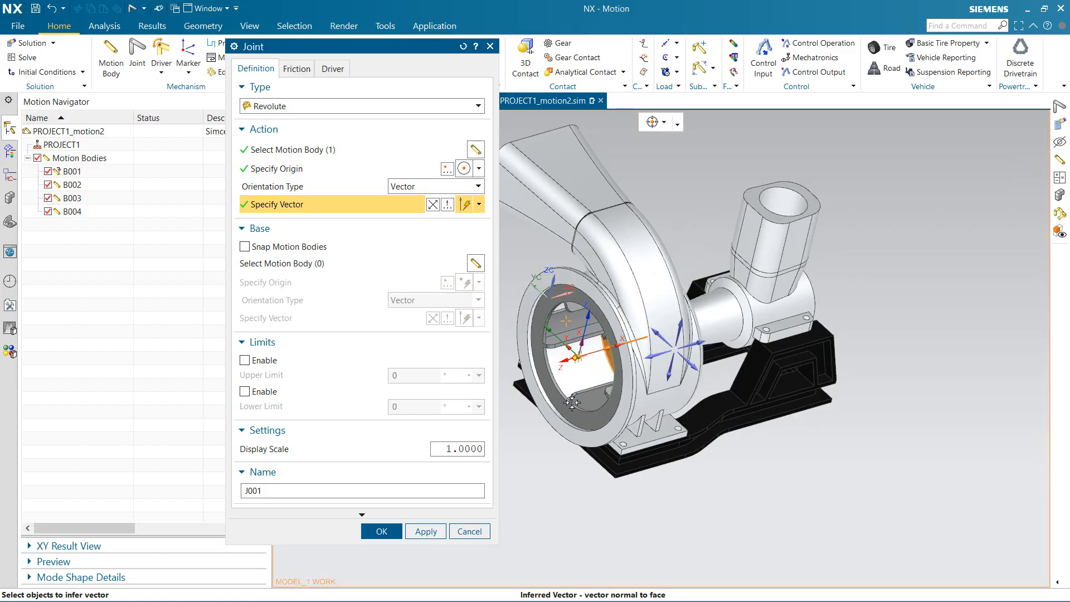
pyautogui.click(606, 326)
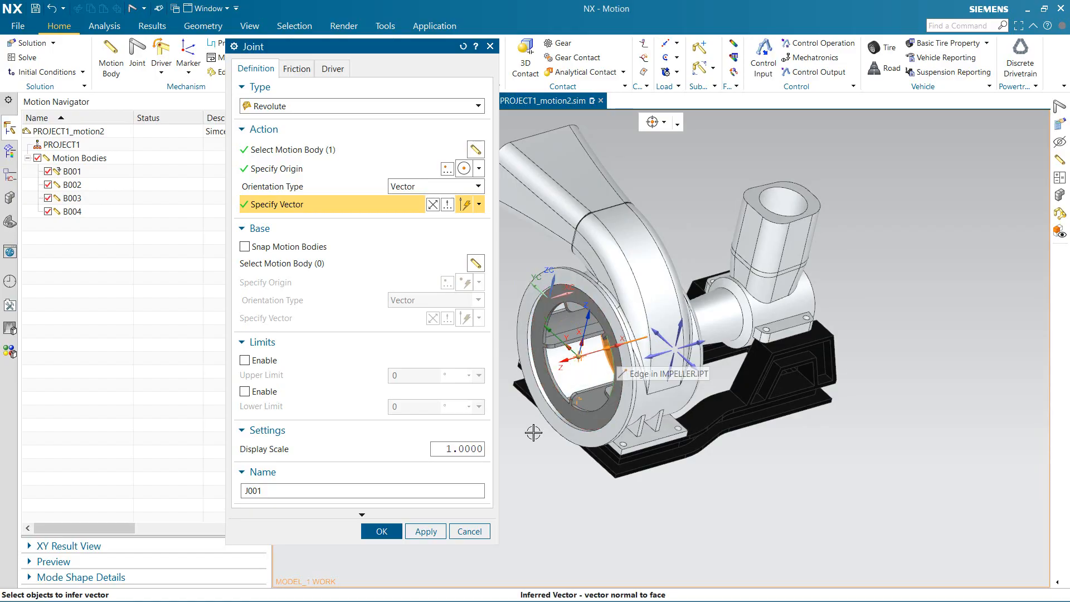
# Set the fixed housing body B001 as the joint's base, create the revolute joint, and expand the list of joints
pyautogui.click(397, 271)
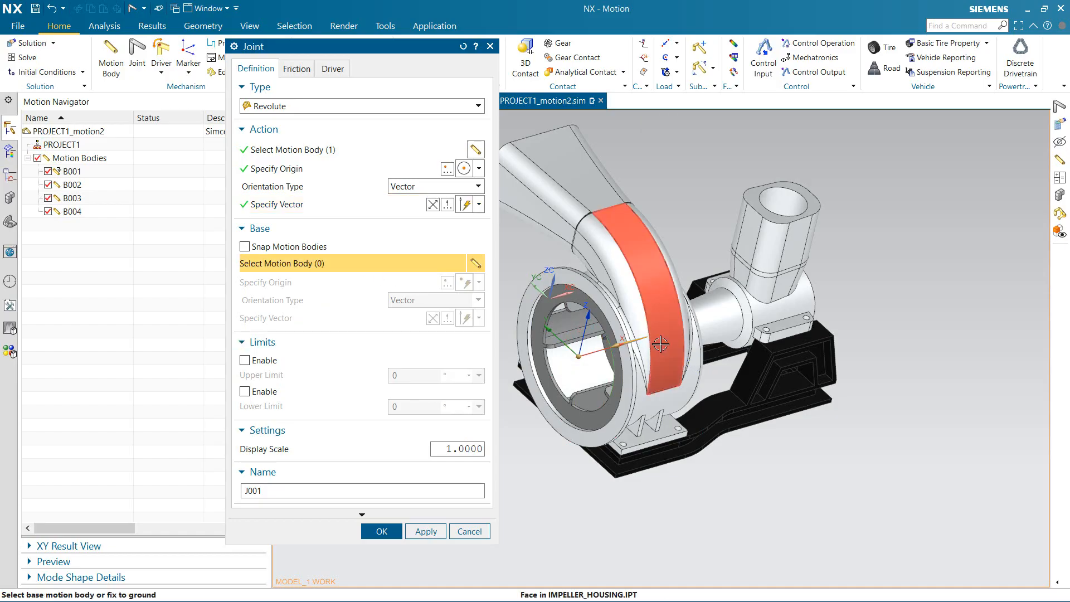
pyautogui.click(662, 392)
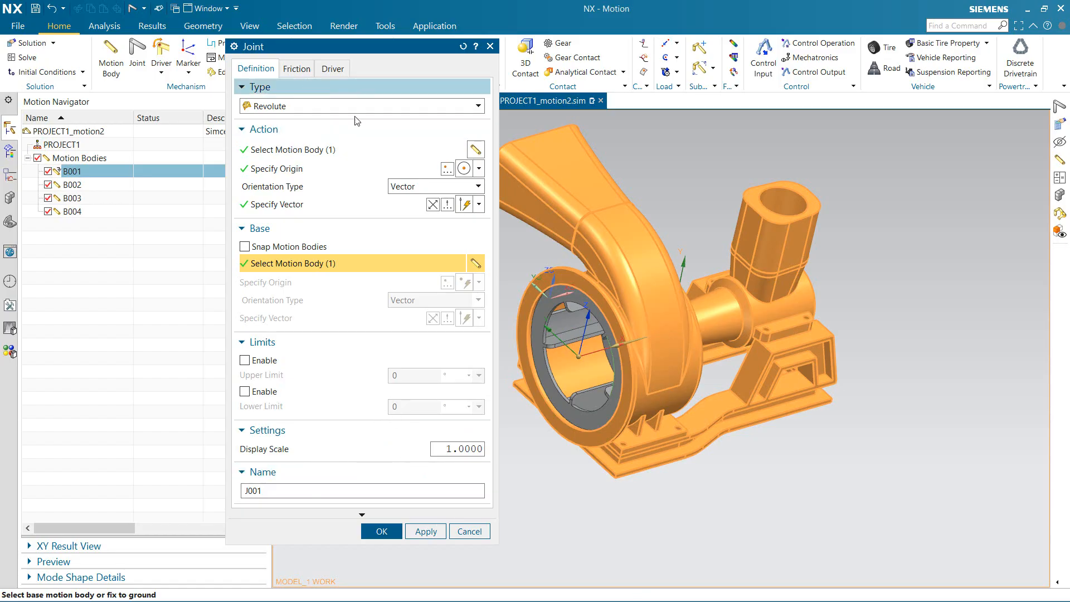
pyautogui.click(424, 532)
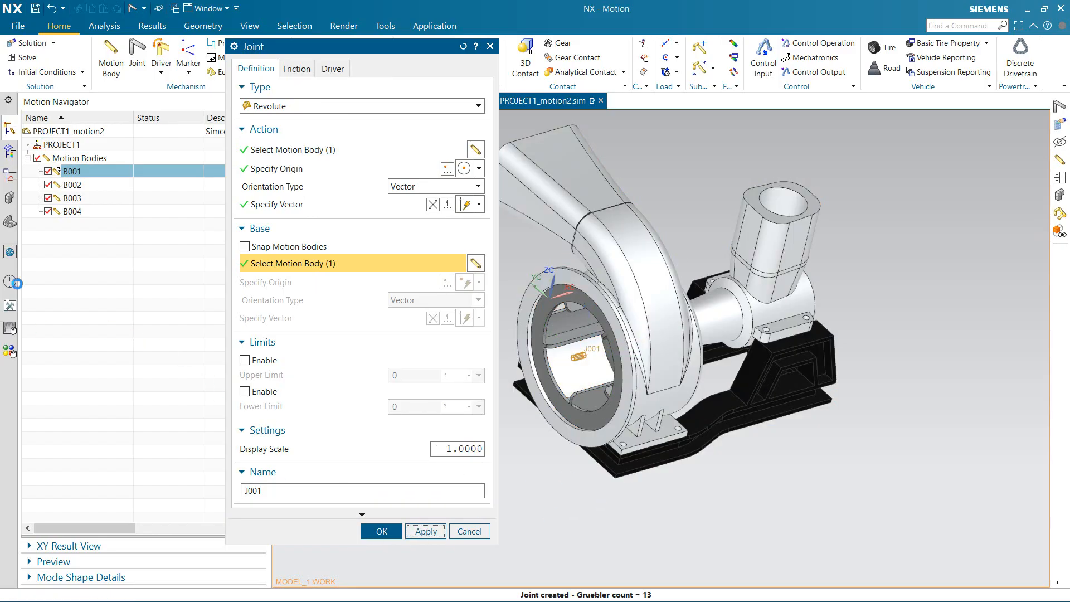
pyautogui.click(28, 225)
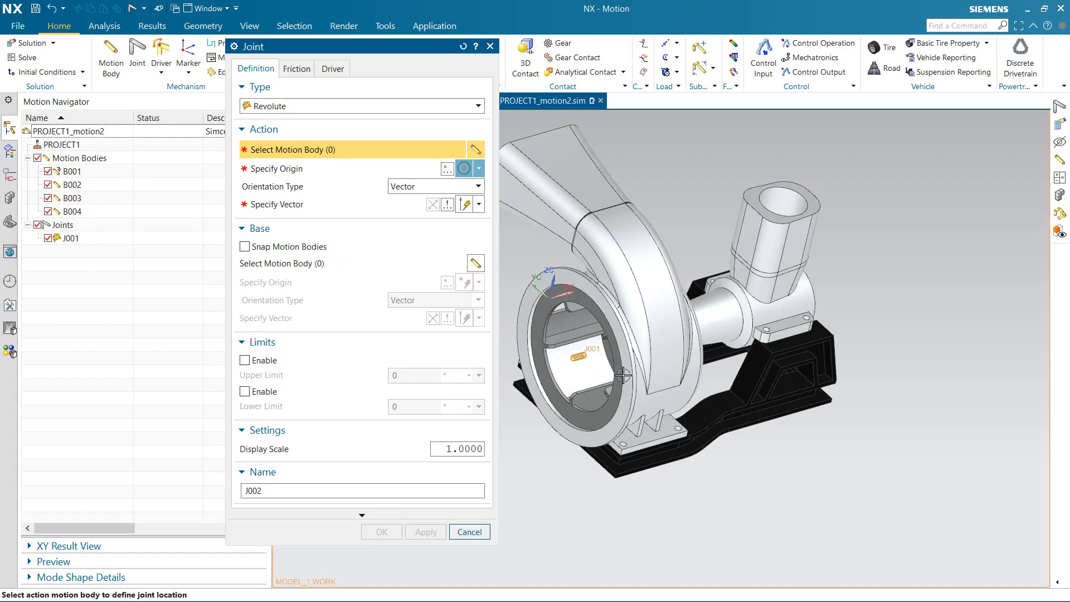
# Use the connecting rod as the new revolute joint's action body and the crankshaft body B002 as its base, and check both selections
pyautogui.moveTo(778, 468); pyautogui.dragTo(661, 440, button='middle')
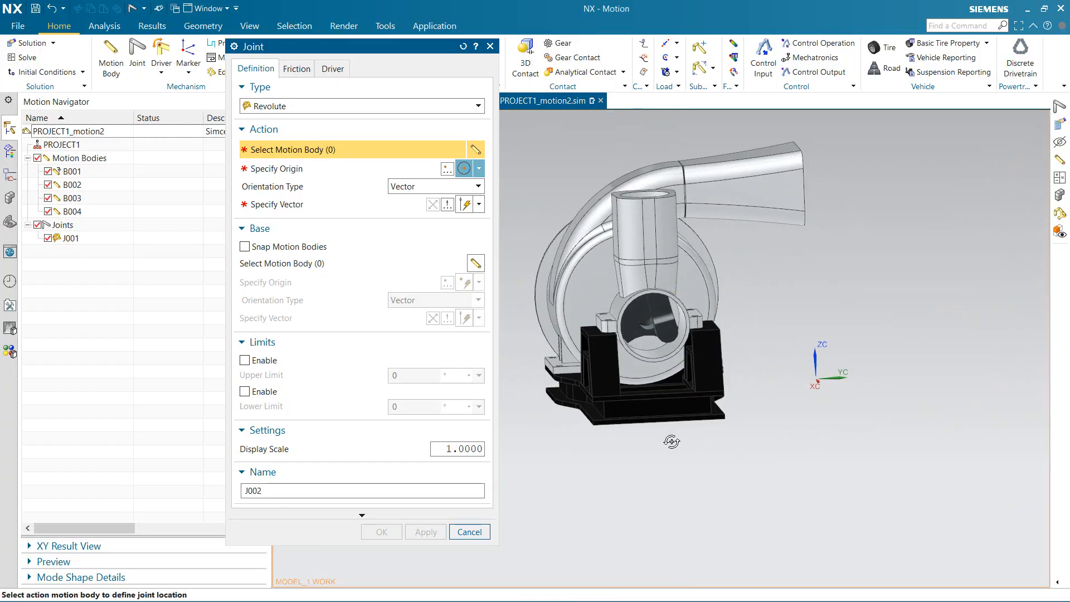
pyautogui.scroll(5, 642, 350)
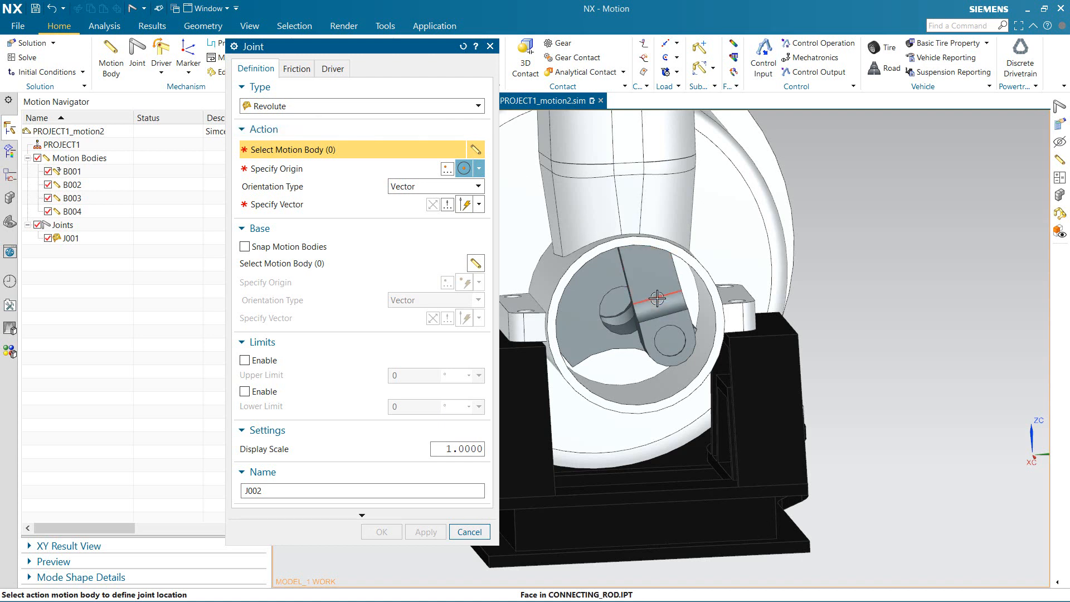
pyautogui.click(670, 329)
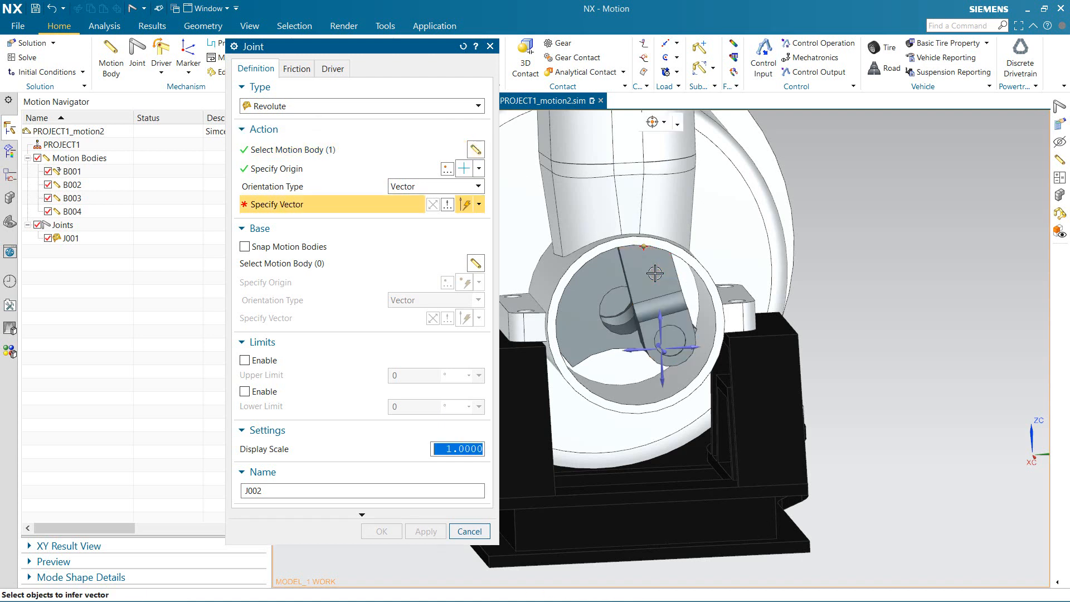
pyautogui.click(353, 163)
pyautogui.click(320, 267)
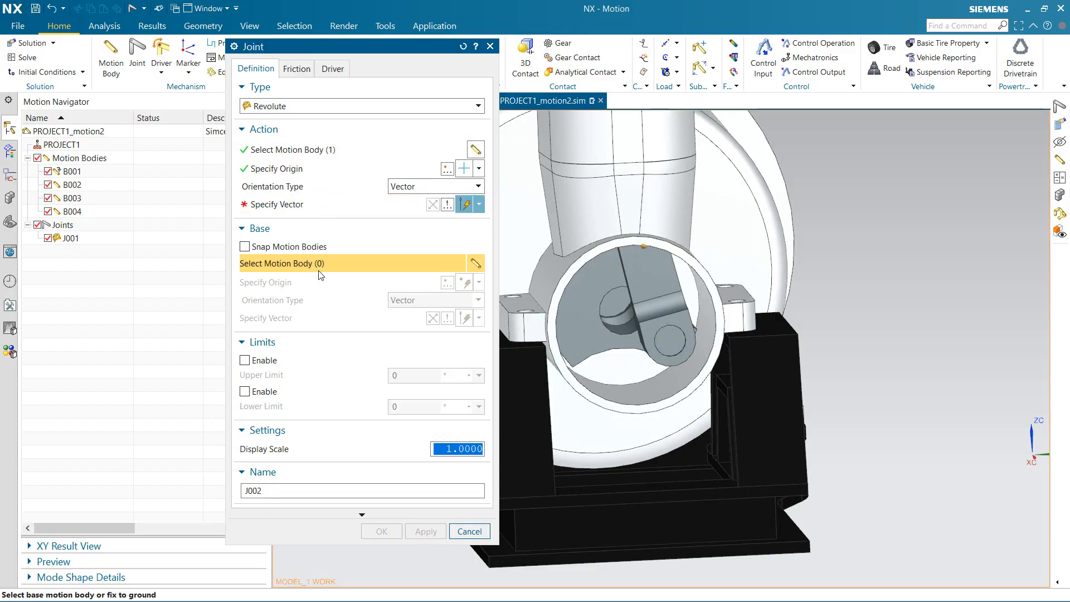
pyautogui.click(673, 338)
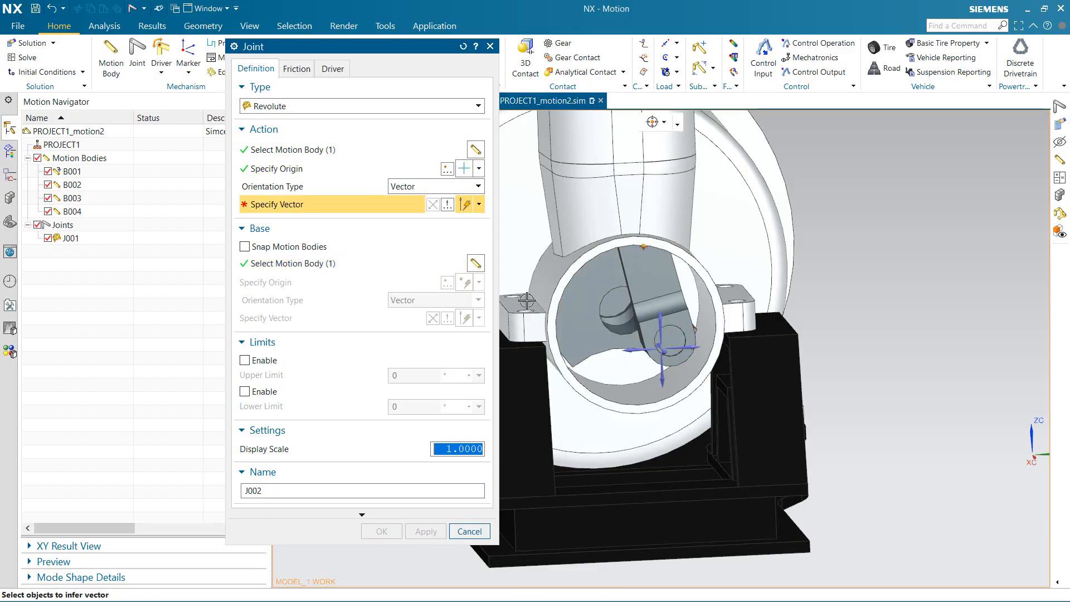
pyautogui.click(307, 157)
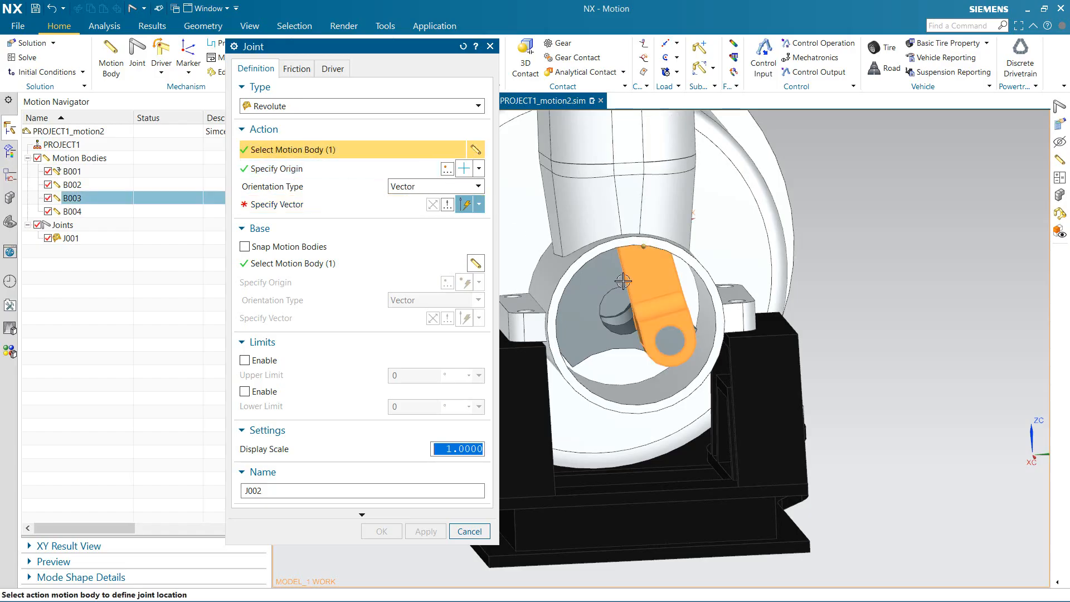
pyautogui.click(332, 265)
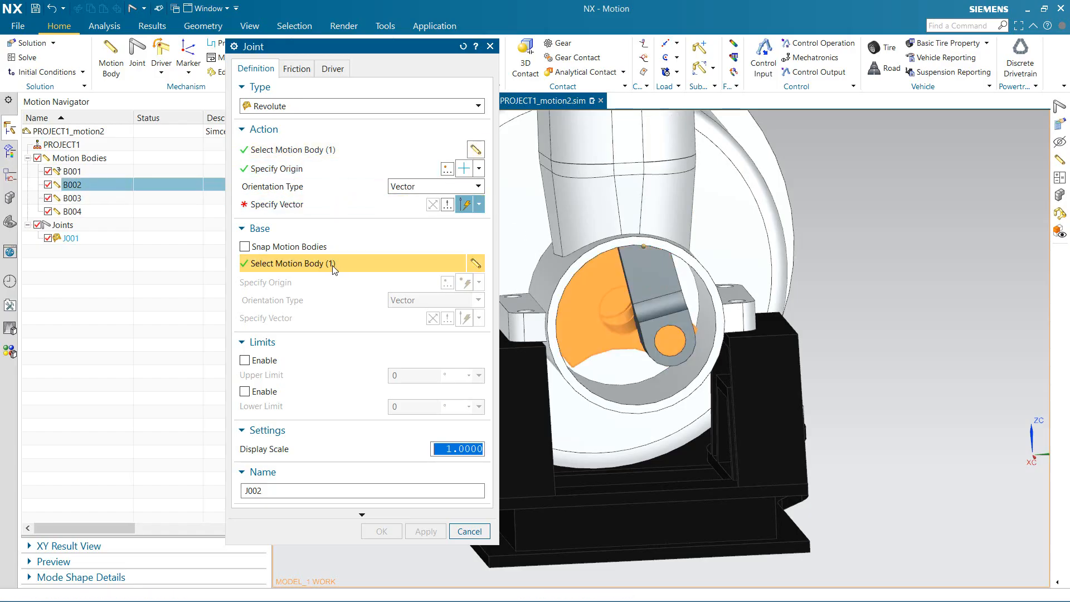
pyautogui.click(332, 151)
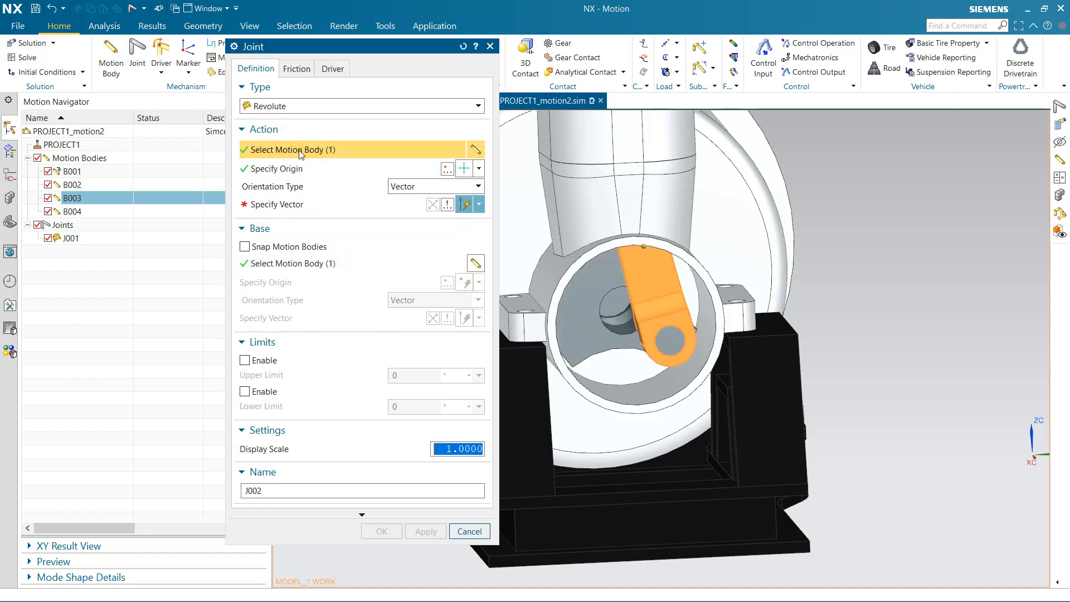
pyautogui.click(338, 264)
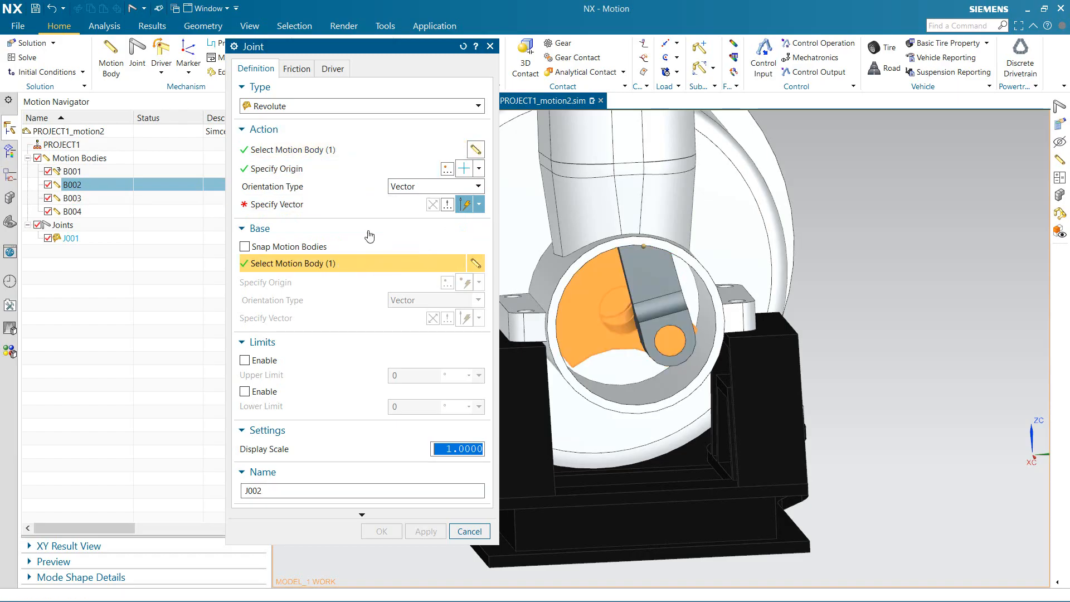
# Place the joint's action origin at the center of the crank pin's circular edge in the connecting rod's big end
pyautogui.click(308, 169)
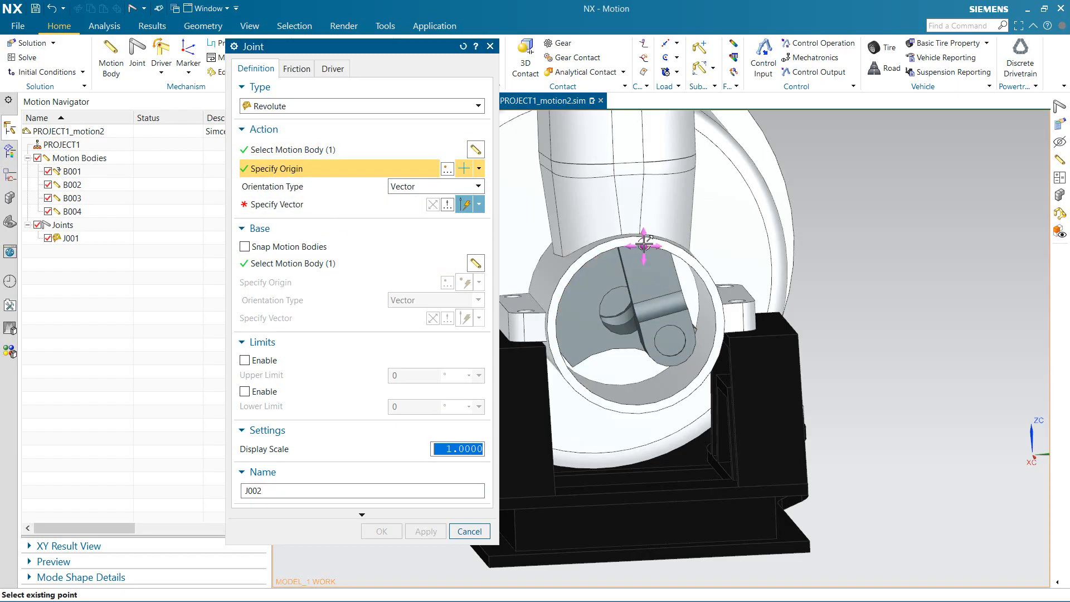
pyautogui.click(479, 168)
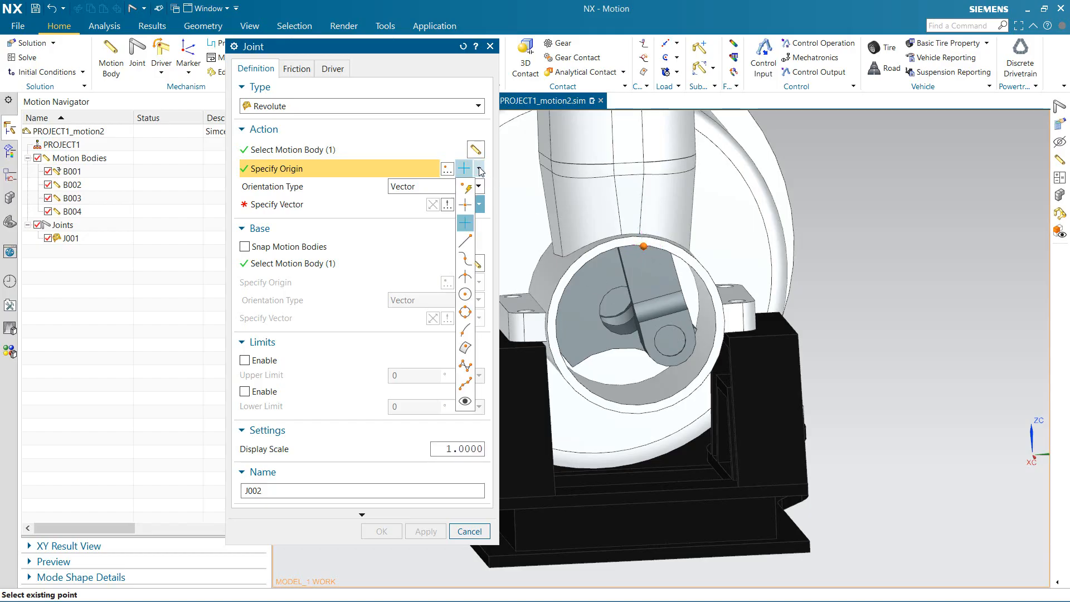
pyautogui.click(465, 293)
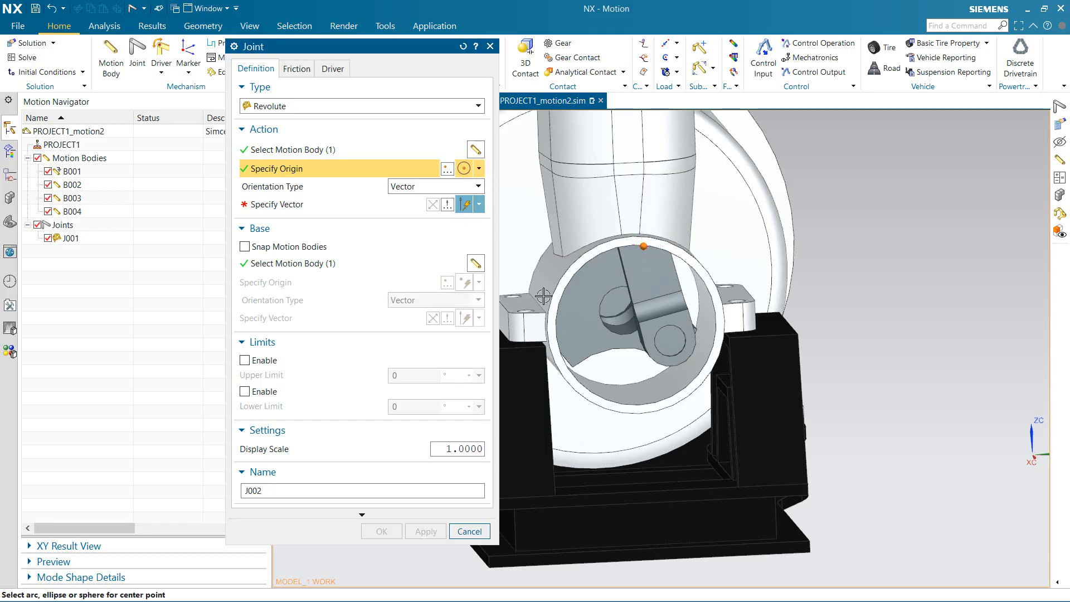
pyautogui.click(682, 338)
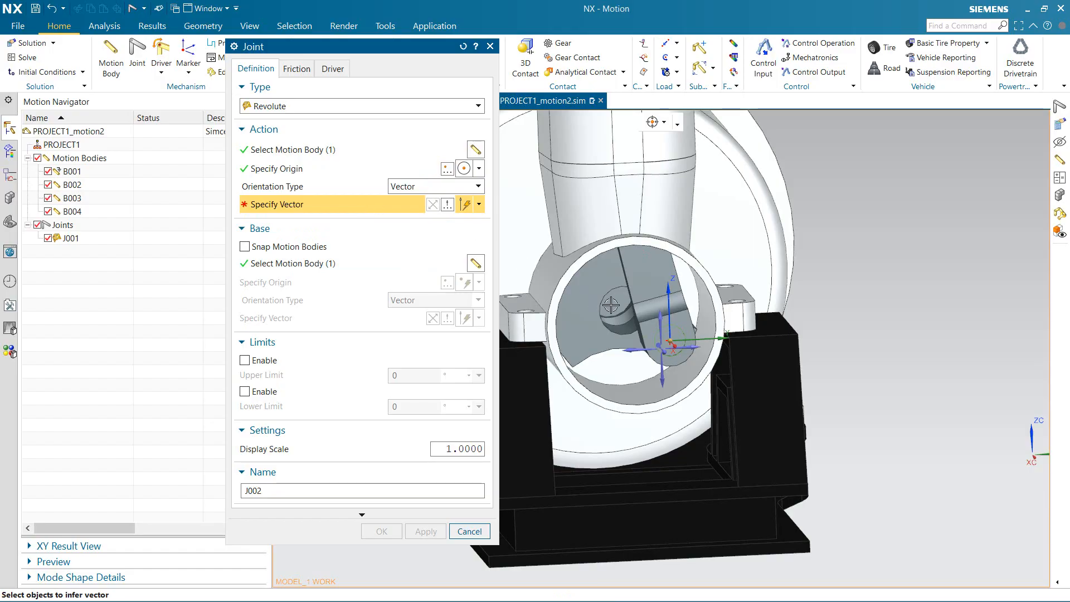
# Orient the action vector normal to the crank pin's flat end face and create the connecting rod's revolute joint
pyautogui.scroll(3, 649, 321)
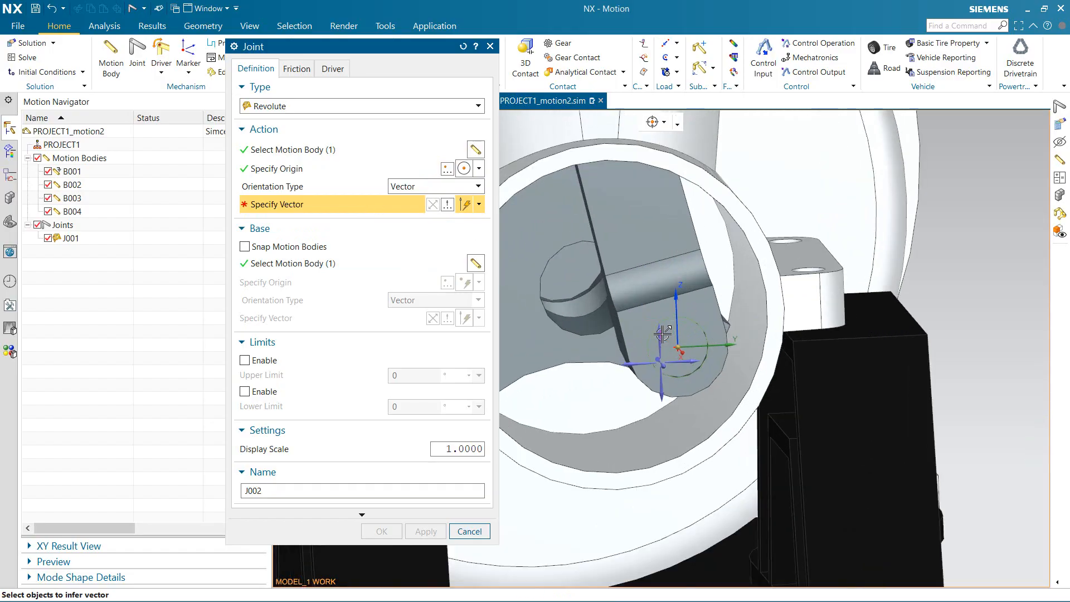
pyautogui.click(696, 335)
pyautogui.moveTo(696, 335); pyautogui.dragTo(582, 325, button='middle')
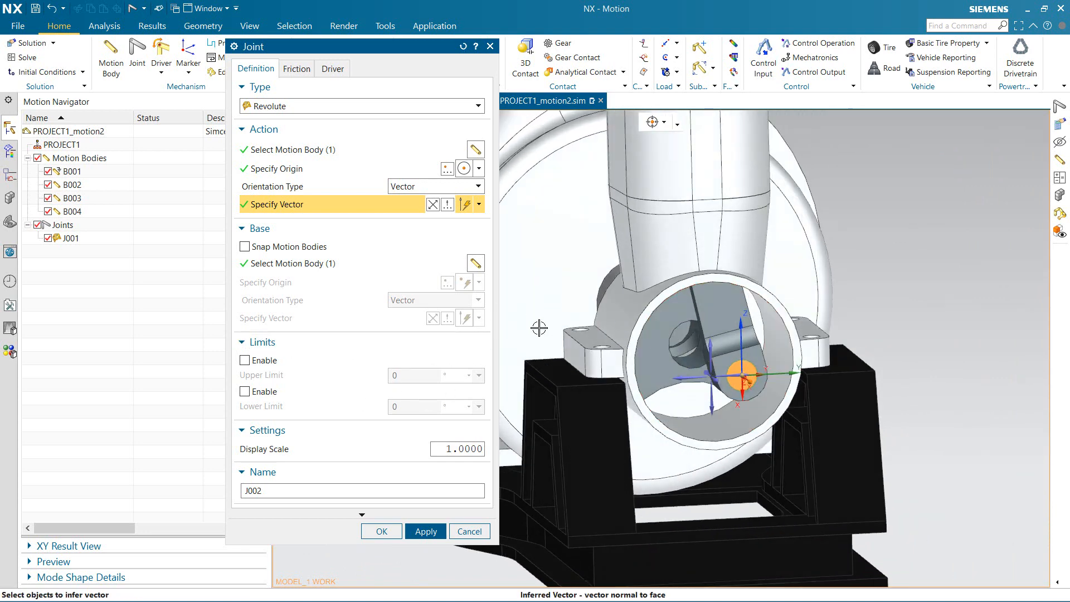
pyautogui.click(426, 531)
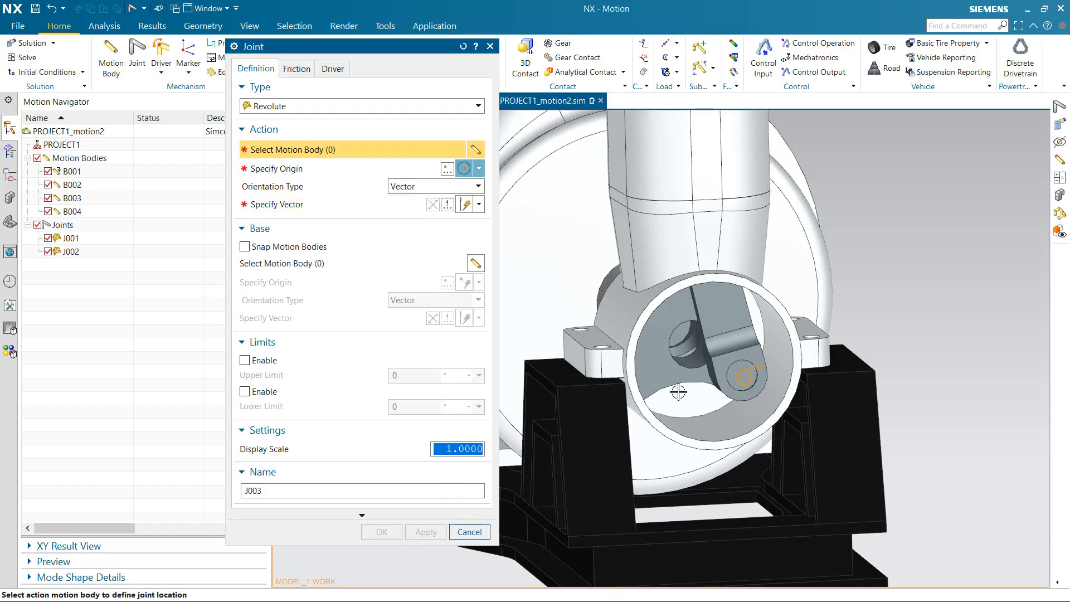
# Hide the housing body B001, and use the piston as the next revolute joint's action body with the connecting rod as its base
pyautogui.scroll(-3, 661, 359)
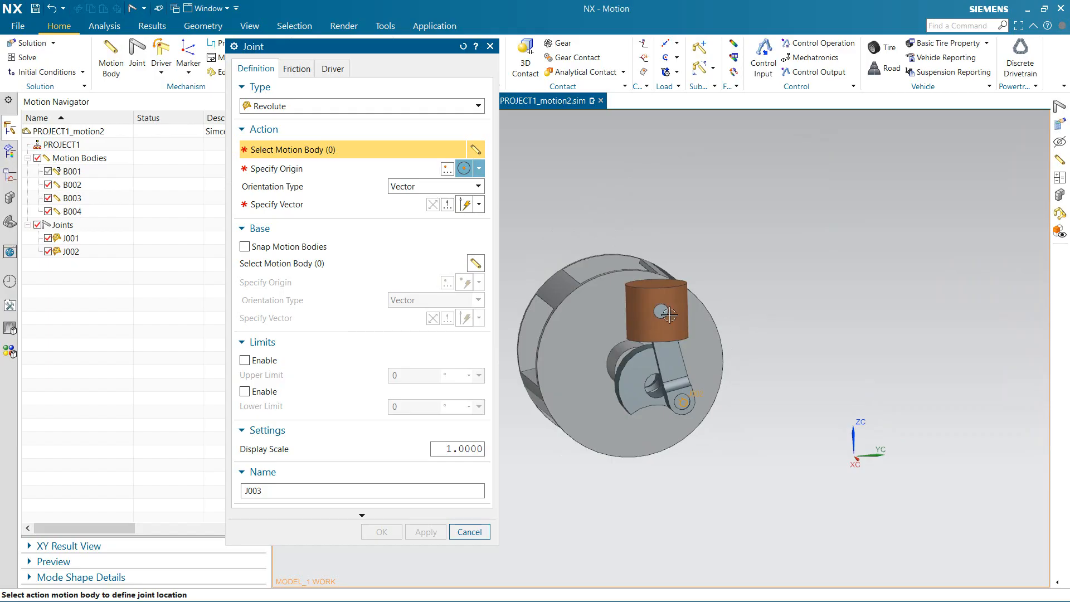
pyautogui.scroll(5, 669, 314)
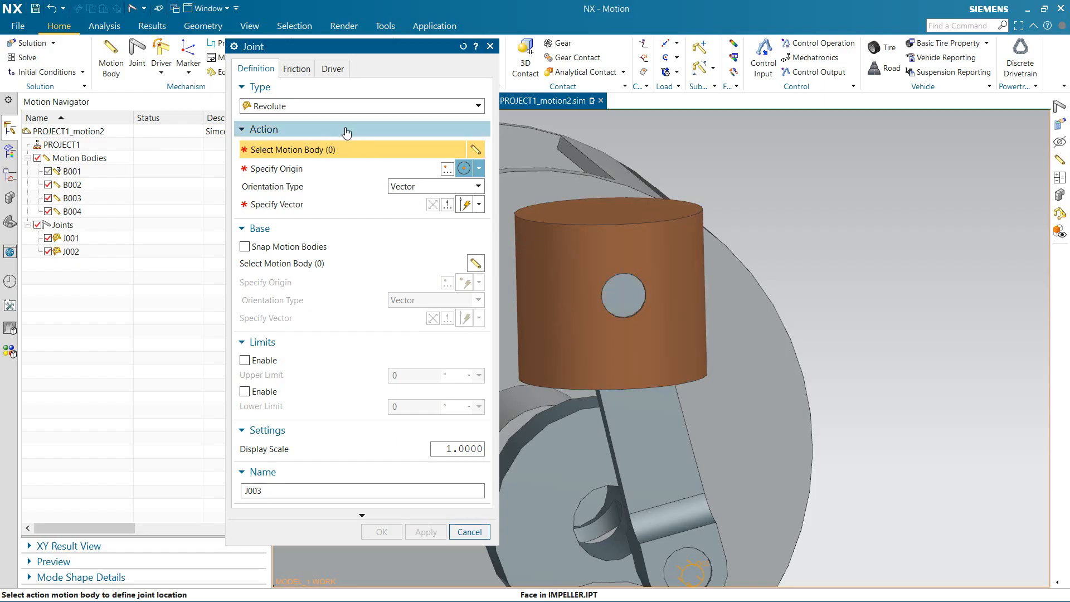
pyautogui.click(644, 254)
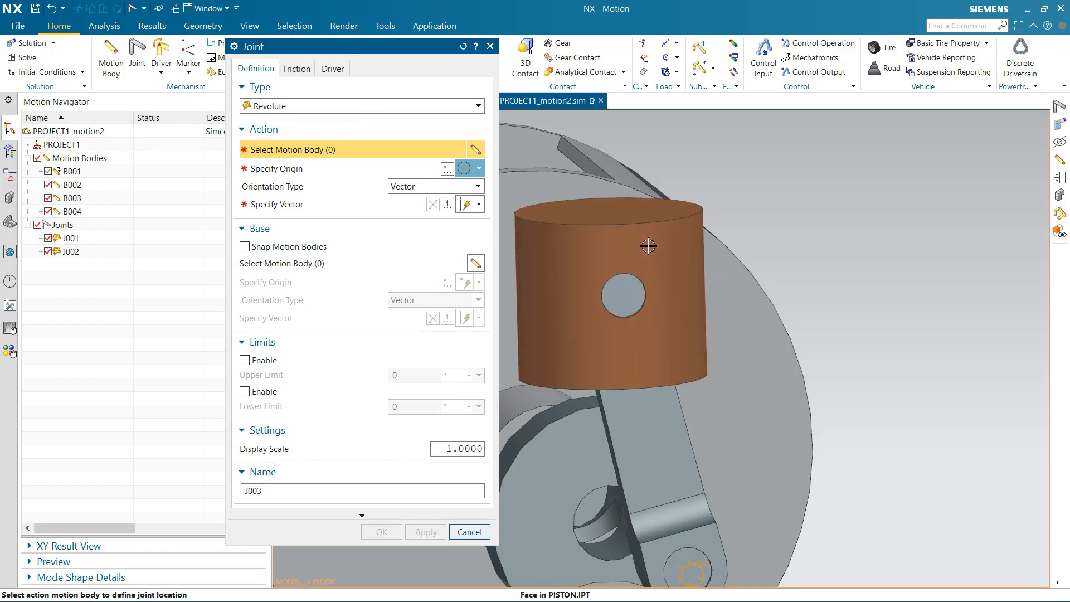
pyautogui.click(626, 444)
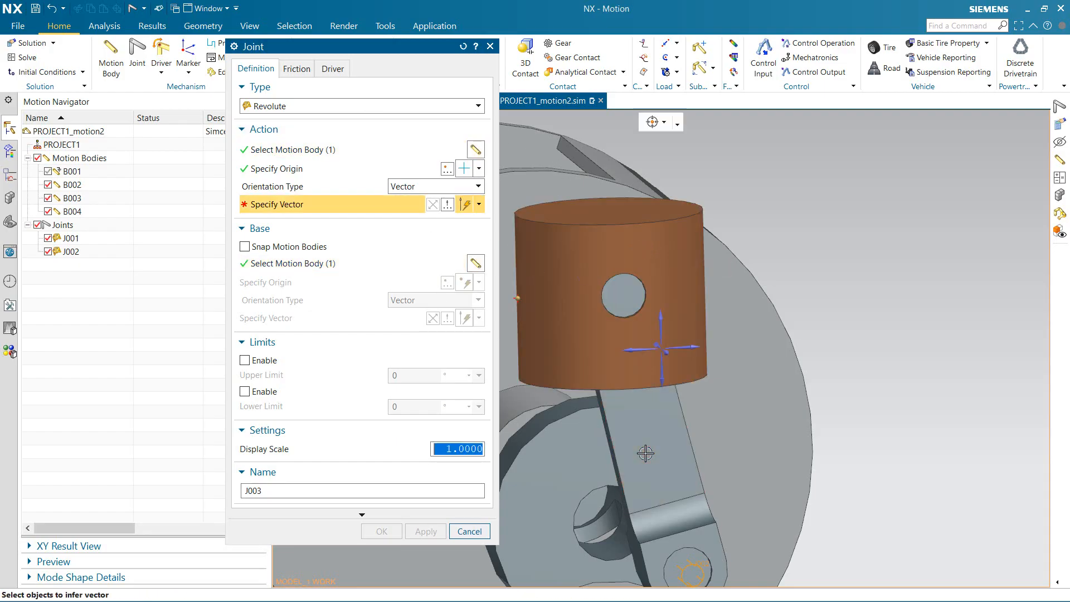
# Place the joint's action origin at the arc center of the circular pin edge in the piston's side
pyautogui.click(303, 172)
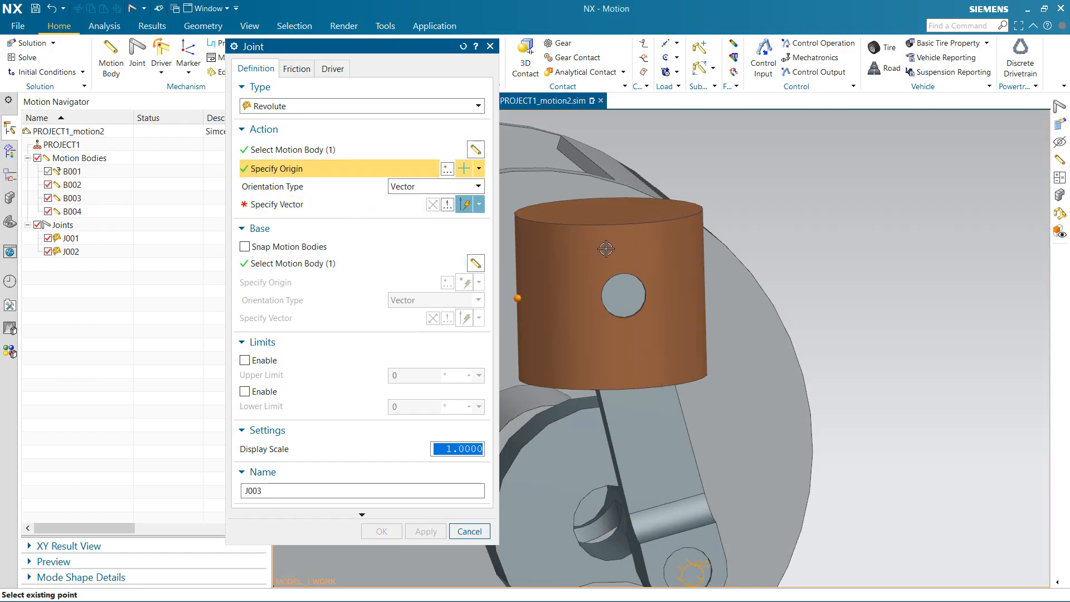
pyautogui.click(478, 168)
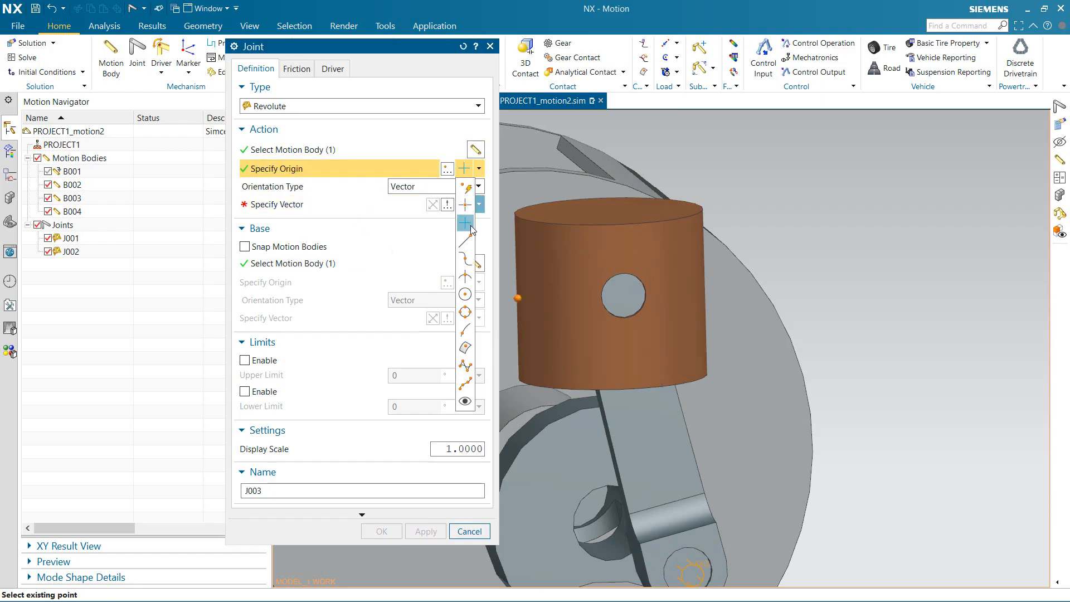
pyautogui.click(466, 293)
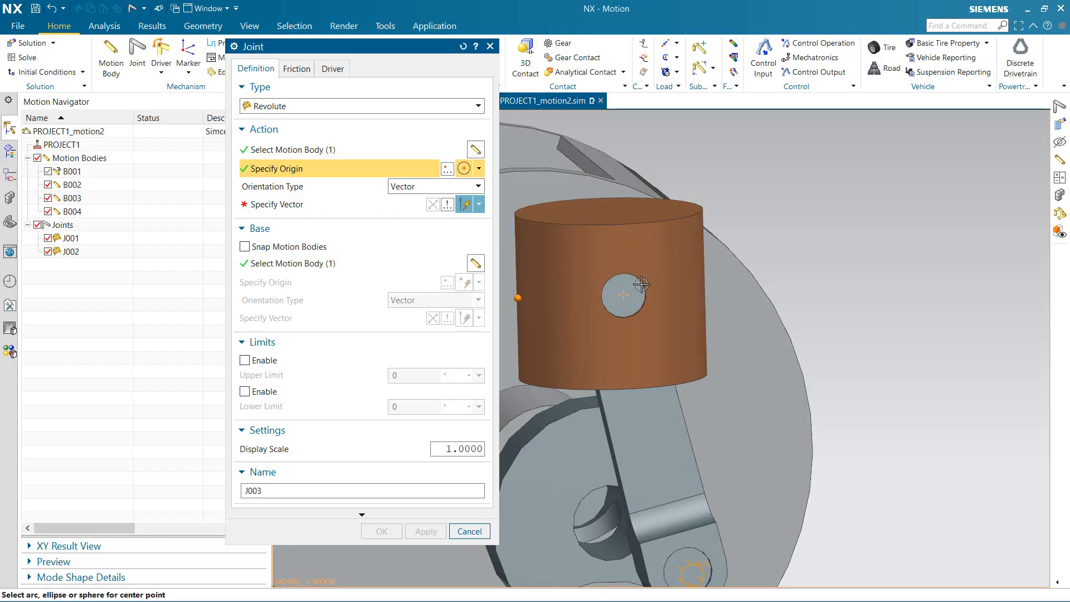
pyautogui.click(641, 284)
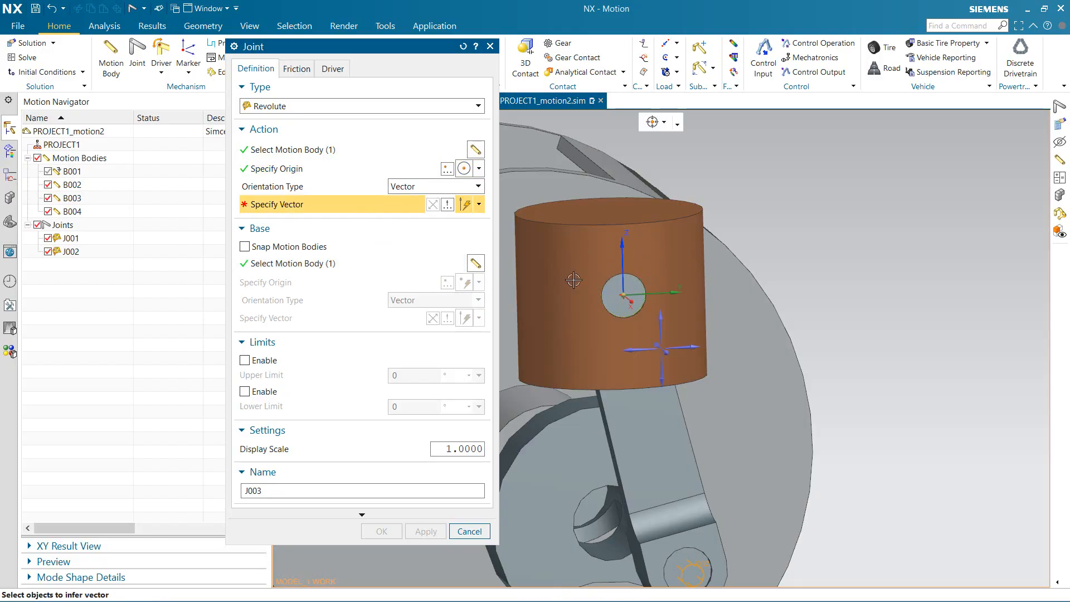
# Orient the action vector normal to the piston pin's end face and create the revolute joint between piston and connecting rod
pyautogui.click(623, 294)
pyautogui.scroll(-4, 626, 344)
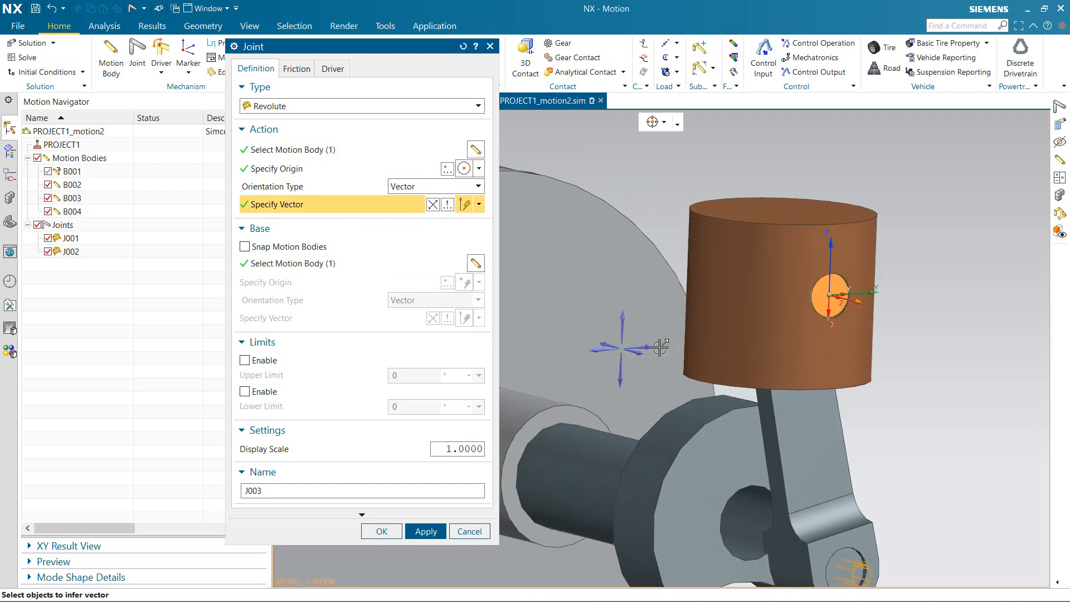
pyautogui.click(424, 531)
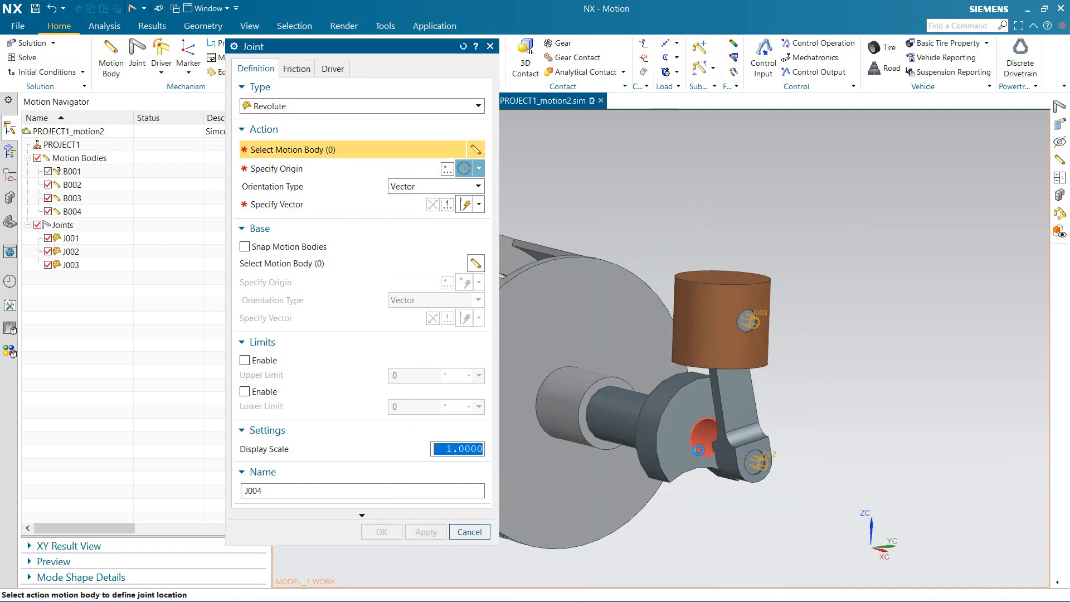
# Set up a Slider joint with the piston as its action body and the fixed housing body B001 as its base
pyautogui.moveTo(696, 449); pyautogui.dragTo(685, 453, button='middle')
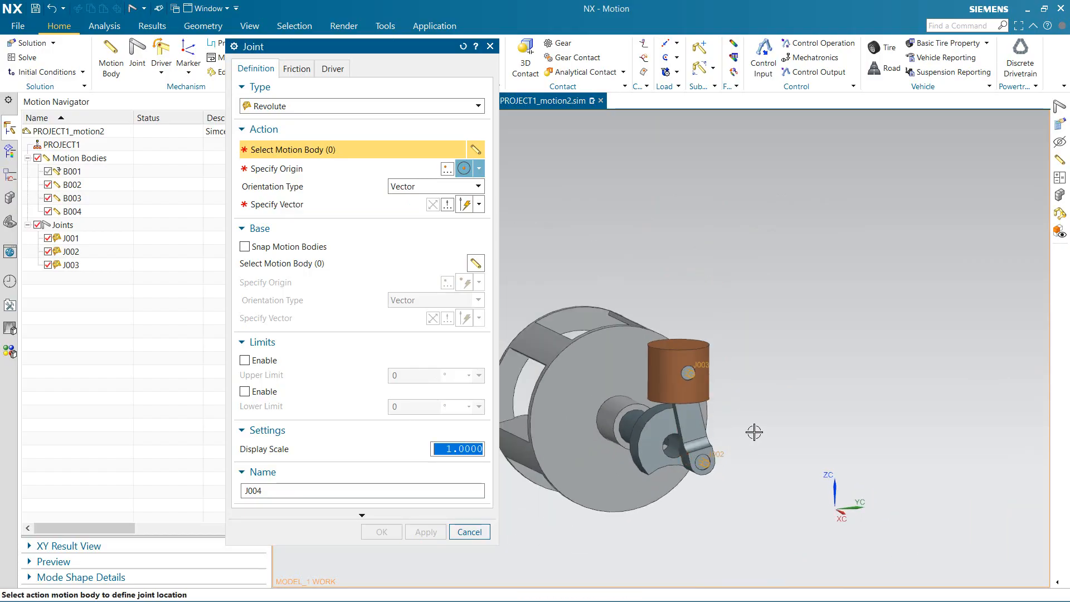
pyautogui.scroll(-5, 769, 432)
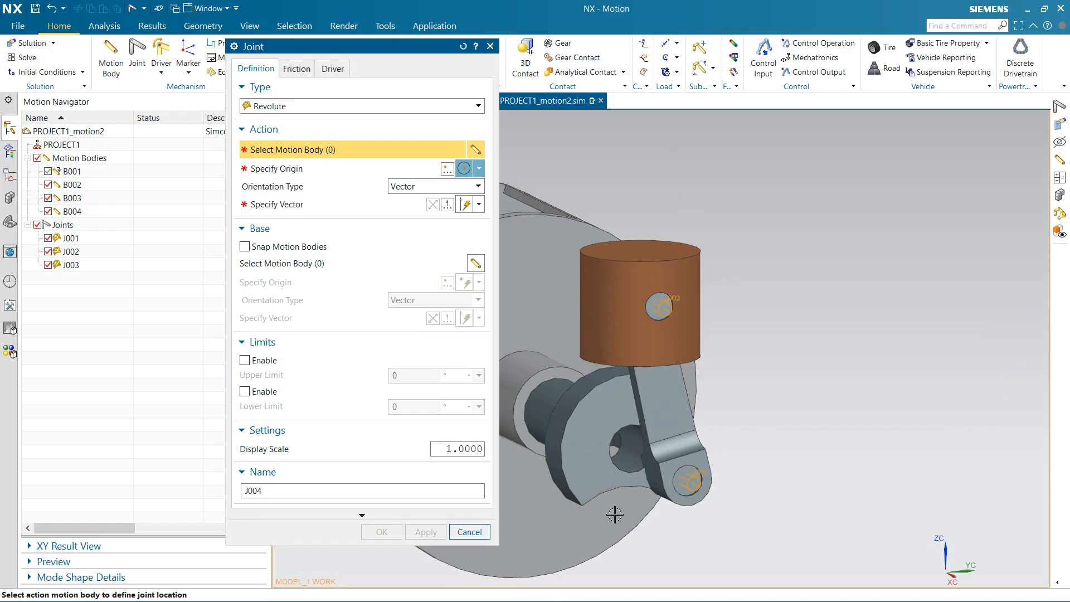
pyautogui.click(94, 174)
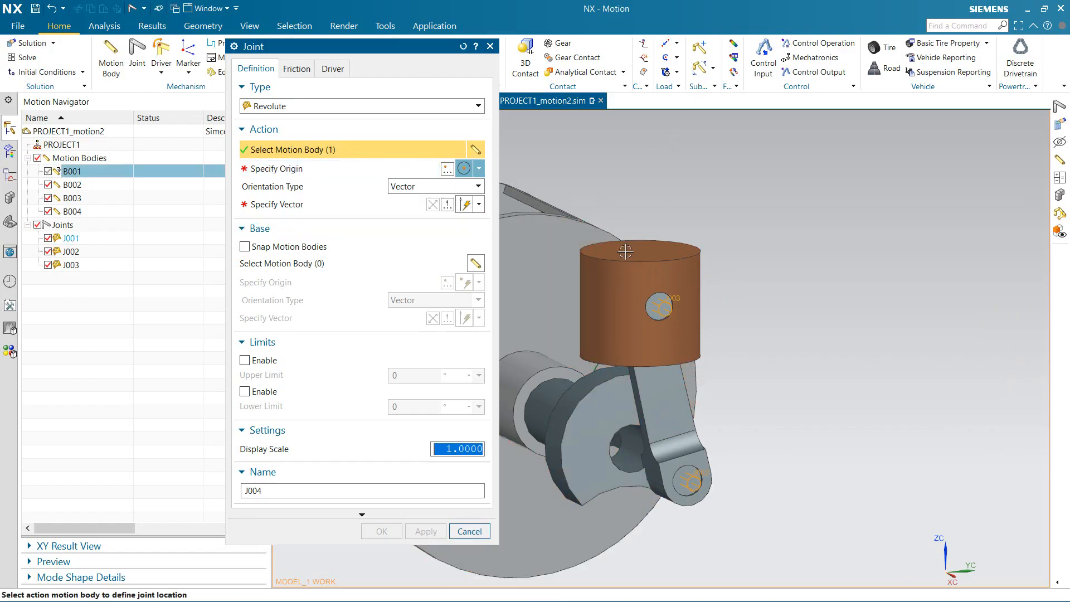
pyautogui.click(320, 106)
pyautogui.click(319, 132)
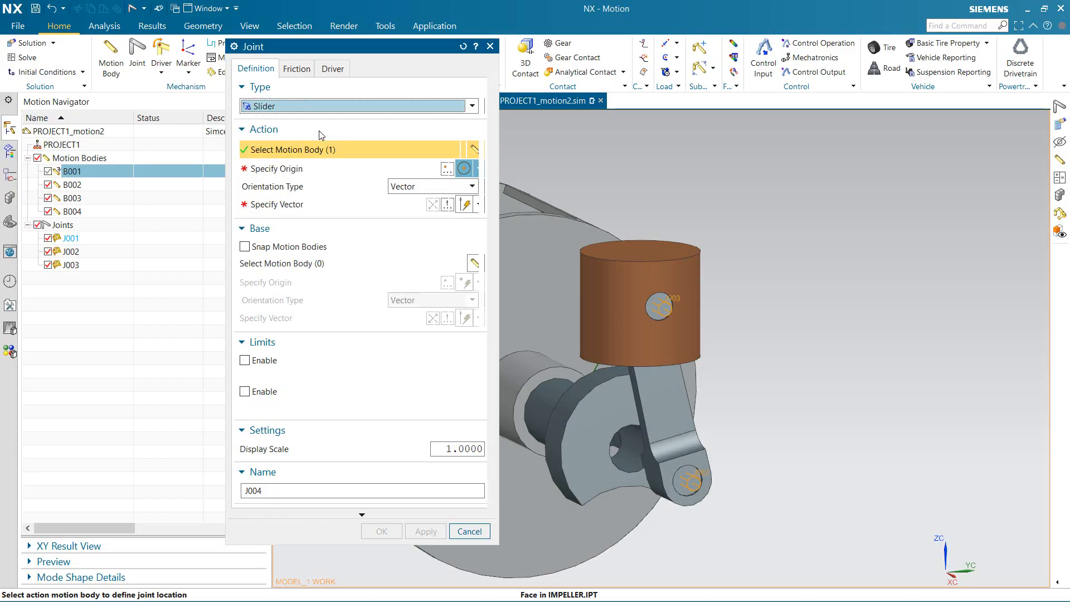
pyautogui.click(656, 275)
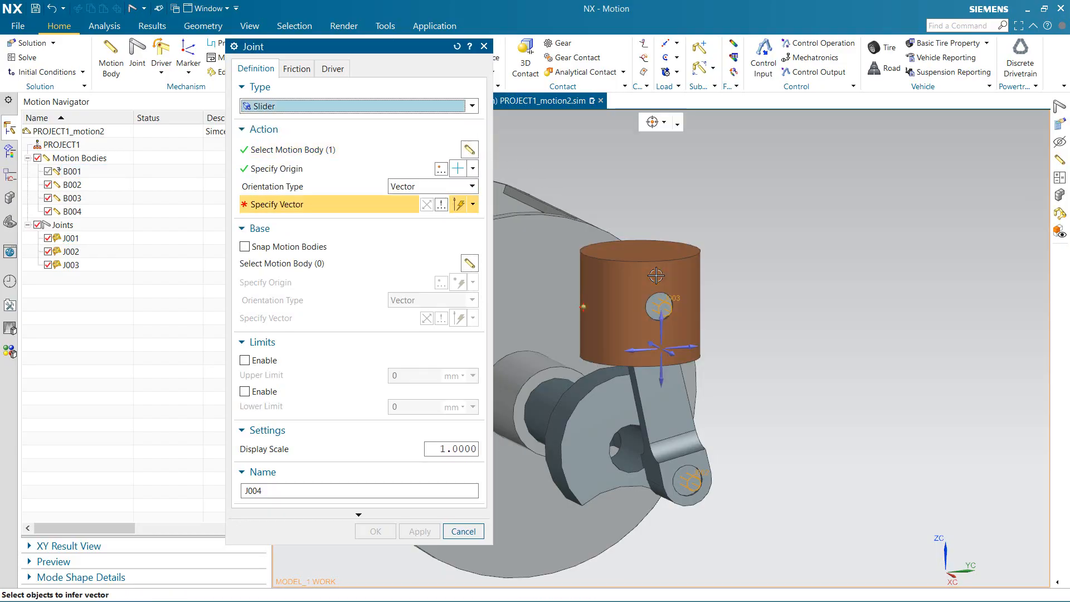
pyautogui.click(293, 260)
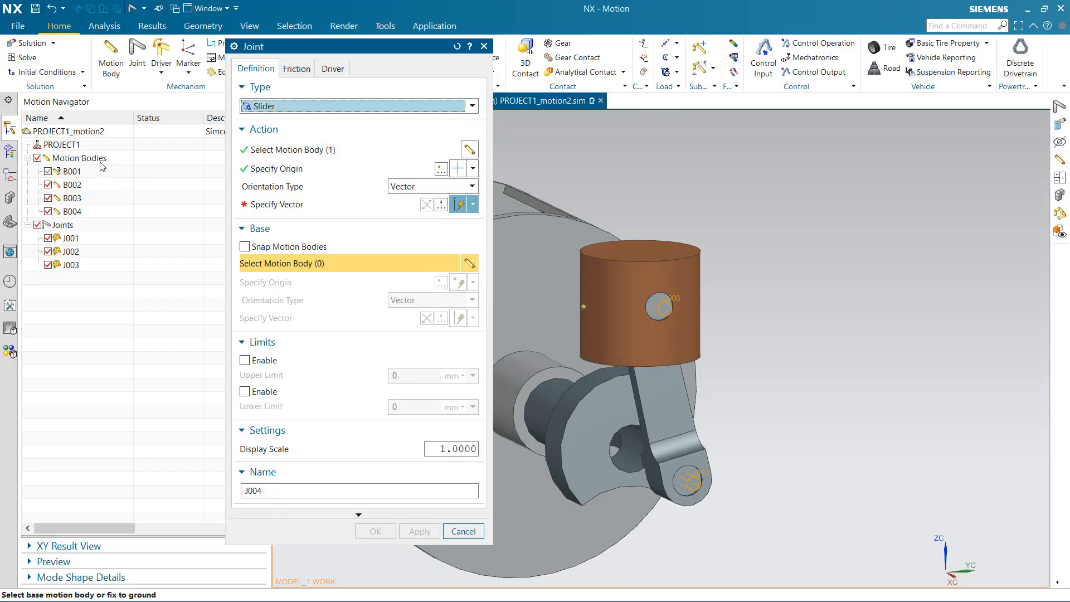
pyautogui.click(88, 173)
# Place the slider joint's action origin at the arc center of the circular edge of the piston's flat end face
pyautogui.click(346, 167)
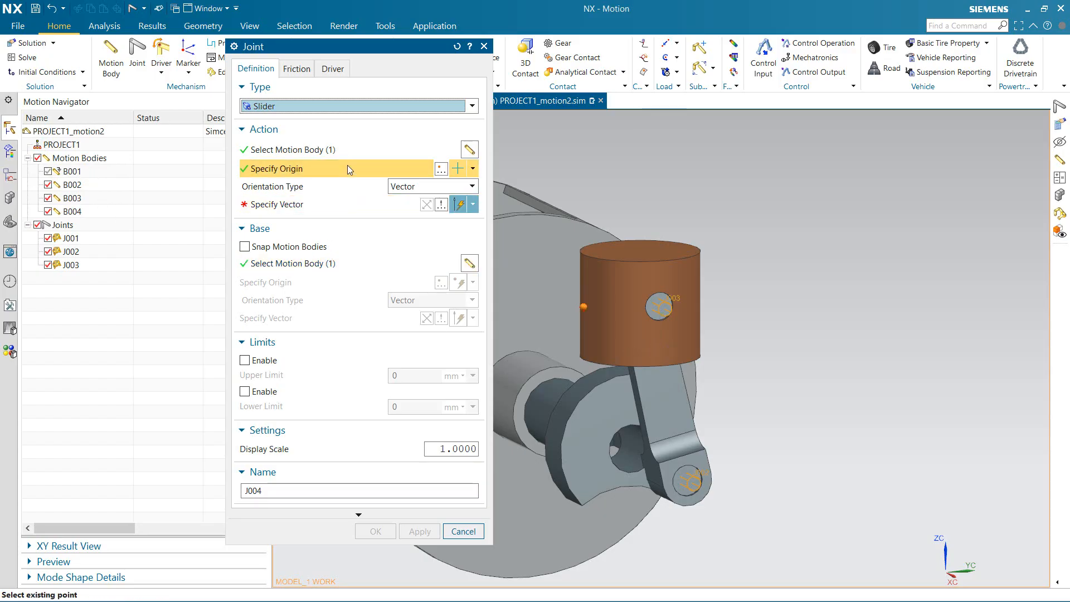
pyautogui.moveTo(591, 268); pyautogui.dragTo(740, 381, button='middle')
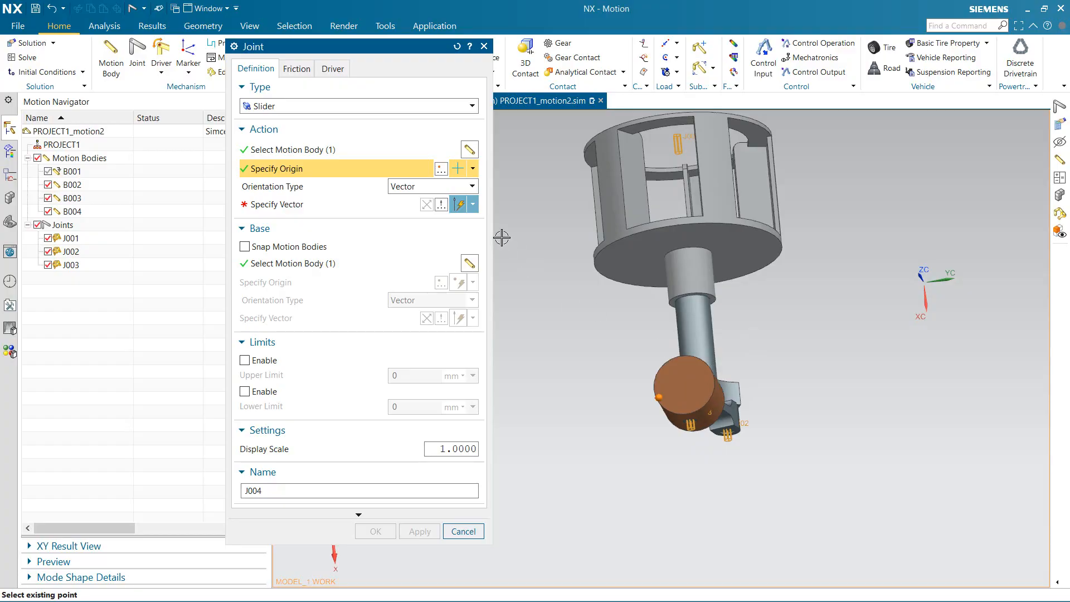
pyautogui.click(472, 204)
pyautogui.click(473, 169)
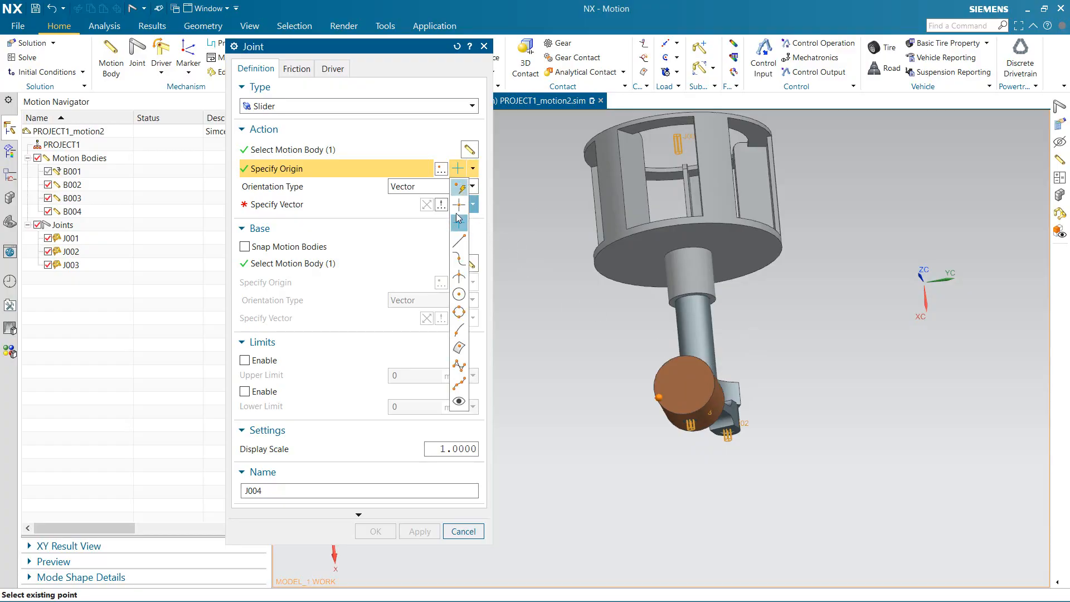
pyautogui.click(459, 294)
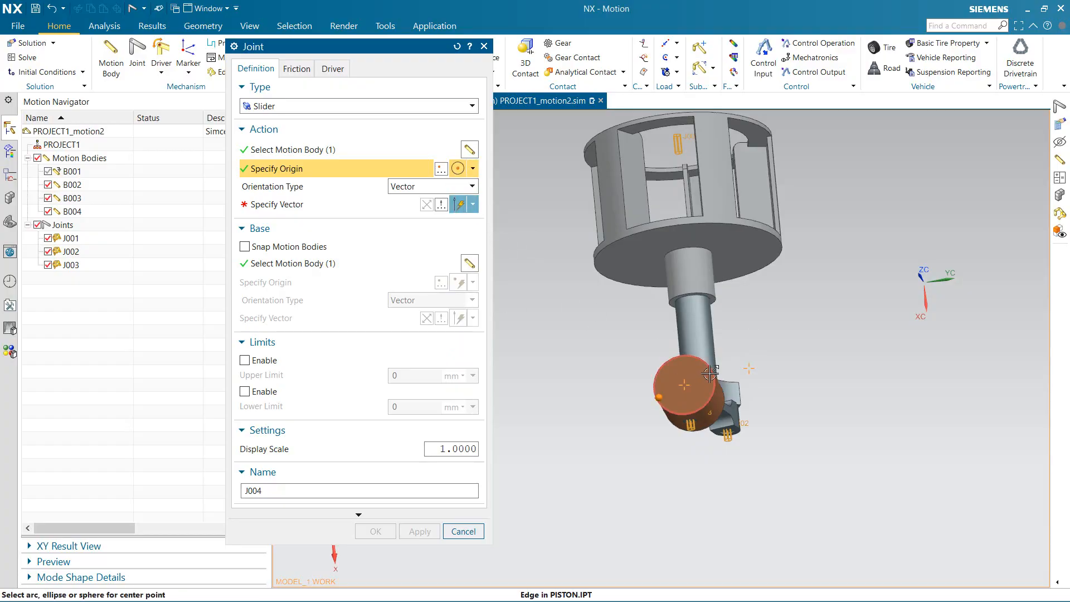
pyautogui.click(710, 374)
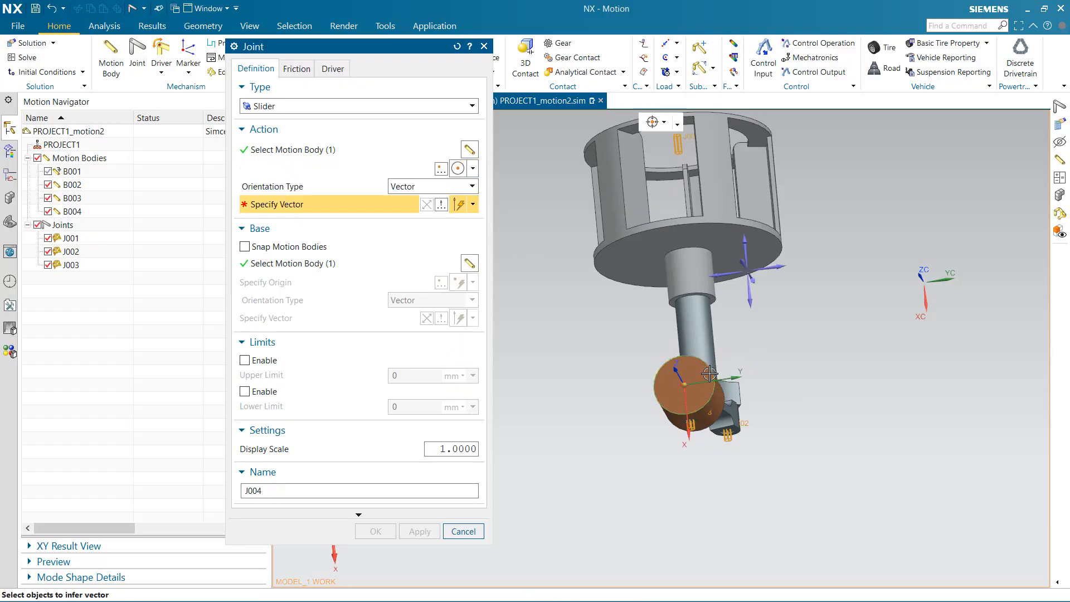
# Orient the slider joint's action vector normal to the piston's flat end face
pyautogui.click(672, 393)
pyautogui.moveTo(714, 369); pyautogui.dragTo(701, 292, button='middle')
pyautogui.scroll(4, 681, 244)
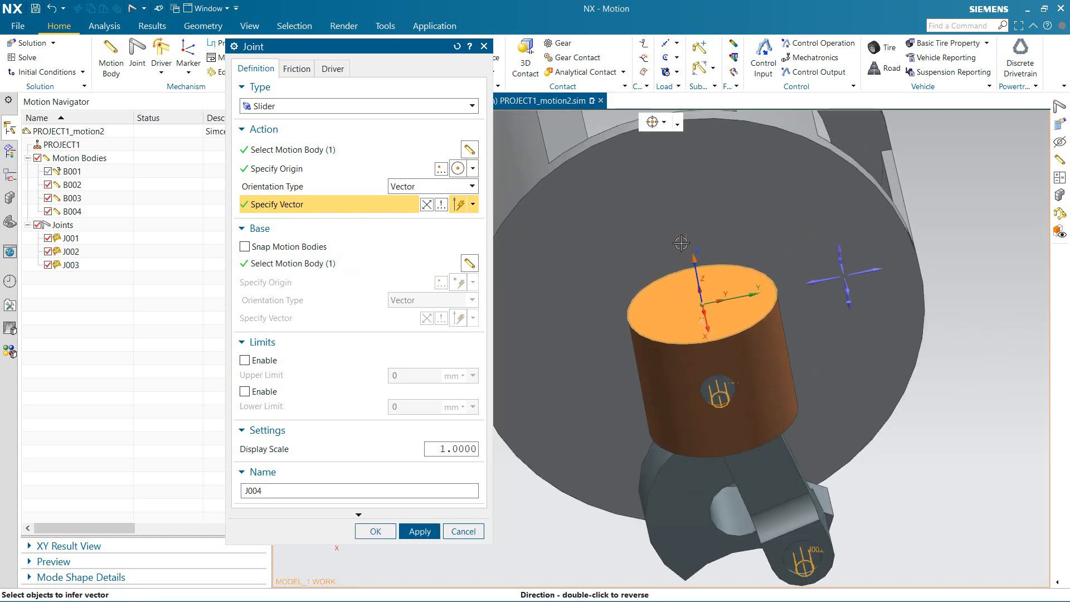
# Examine the slider direction and the existing joint symbols at the piston pin, connecting rod and impeller
pyautogui.scroll(-2, 707, 276)
pyautogui.keyDown('shift'); pyautogui.moveTo(711, 340); pyautogui.dragTo(790, 360, button='middle'); pyautogui.keyUp('shift')
pyautogui.scroll(-3, 793, 375)
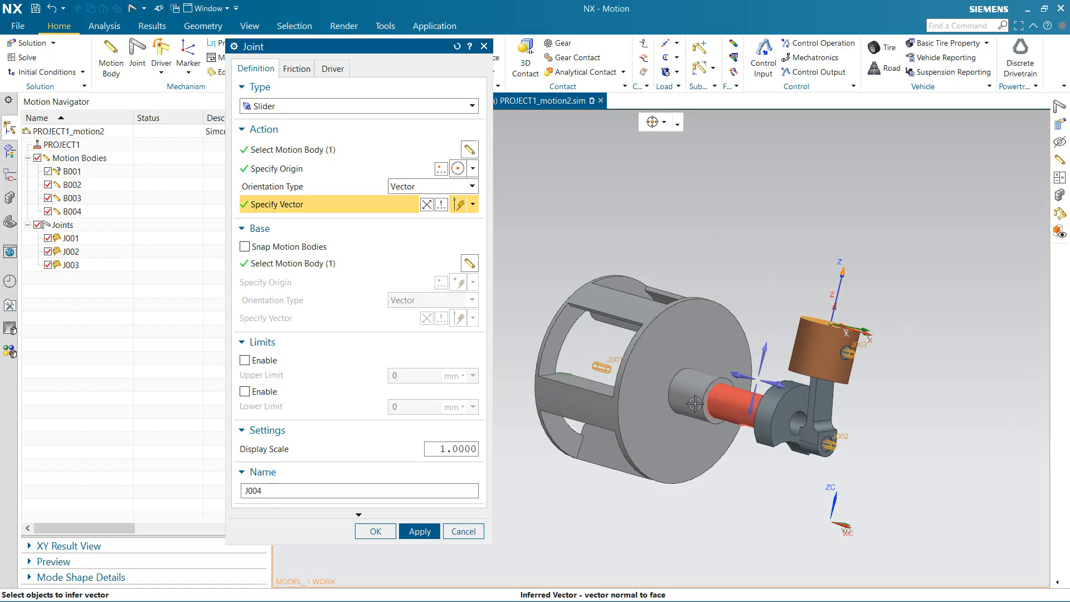
pyautogui.scroll(5, 868, 349)
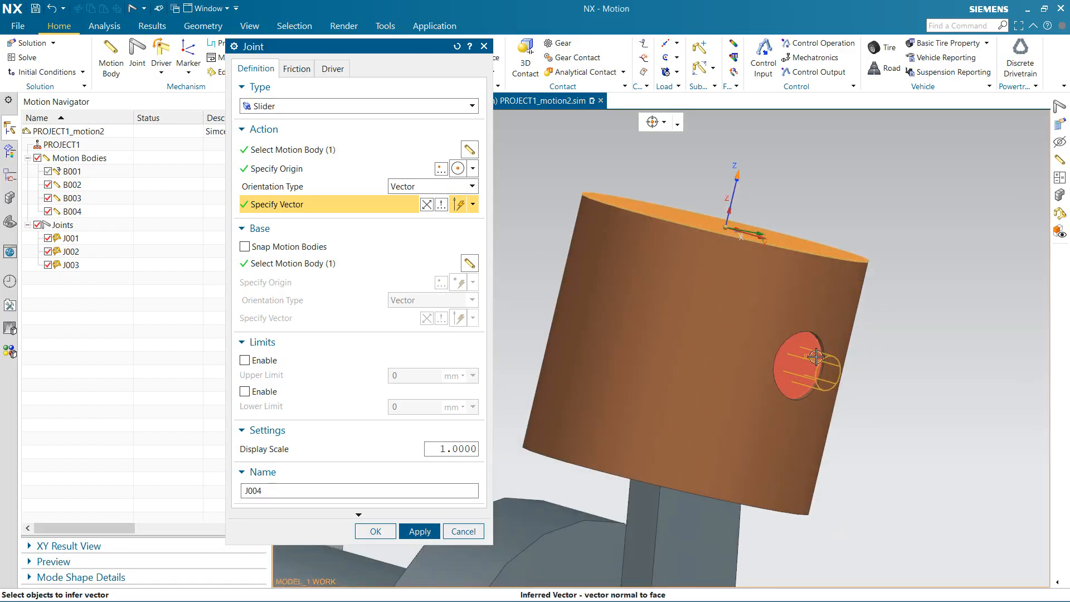
pyautogui.scroll(-5, 791, 429)
pyautogui.scroll(5, 820, 449)
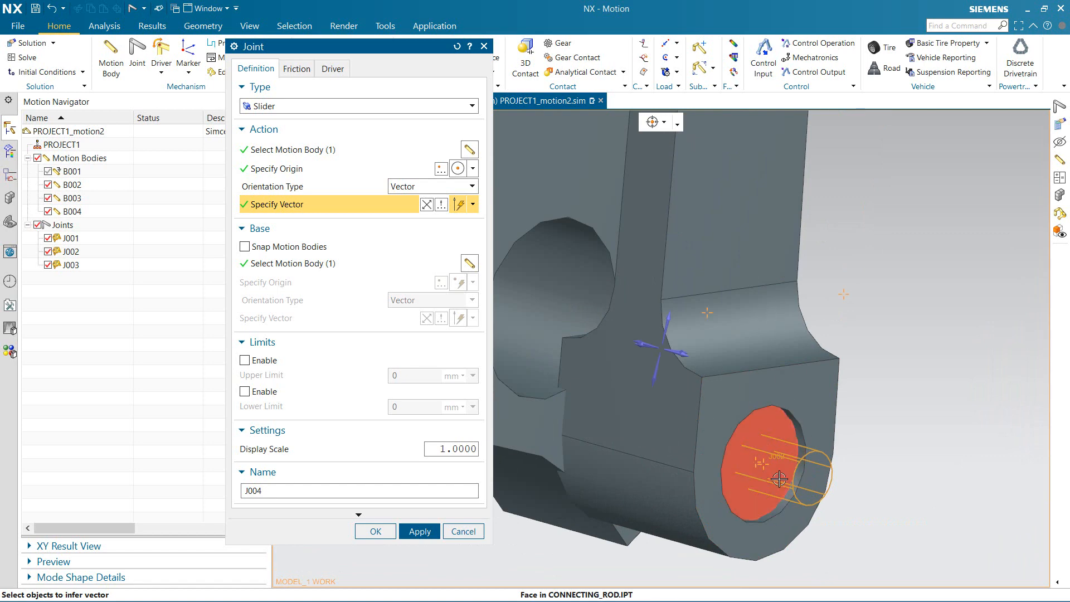
pyautogui.scroll(-8, 822, 486)
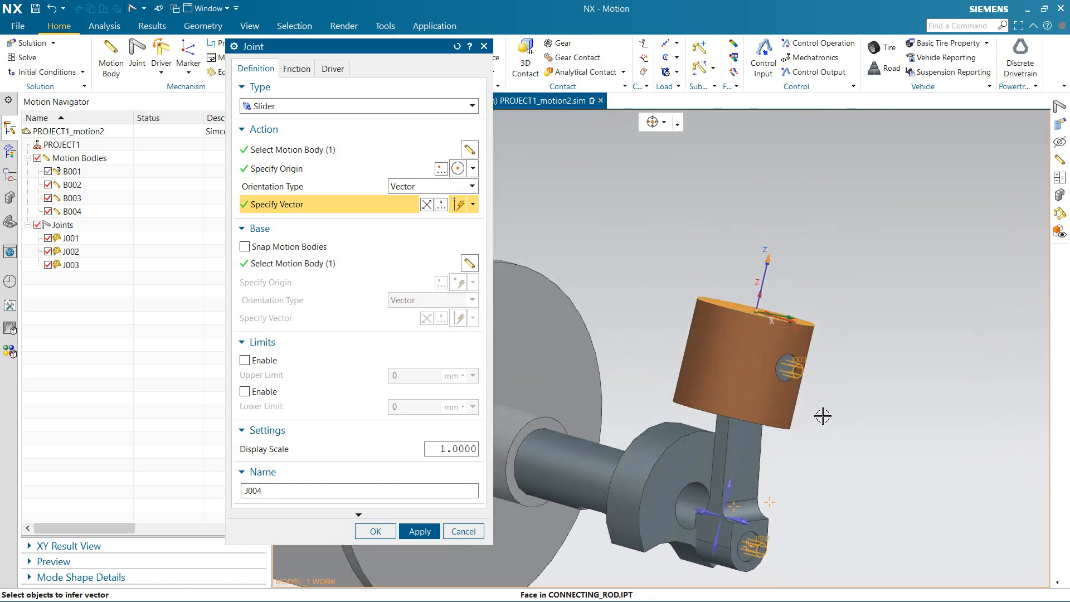
pyautogui.scroll(5, 636, 413)
pyautogui.scroll(-4, 635, 413)
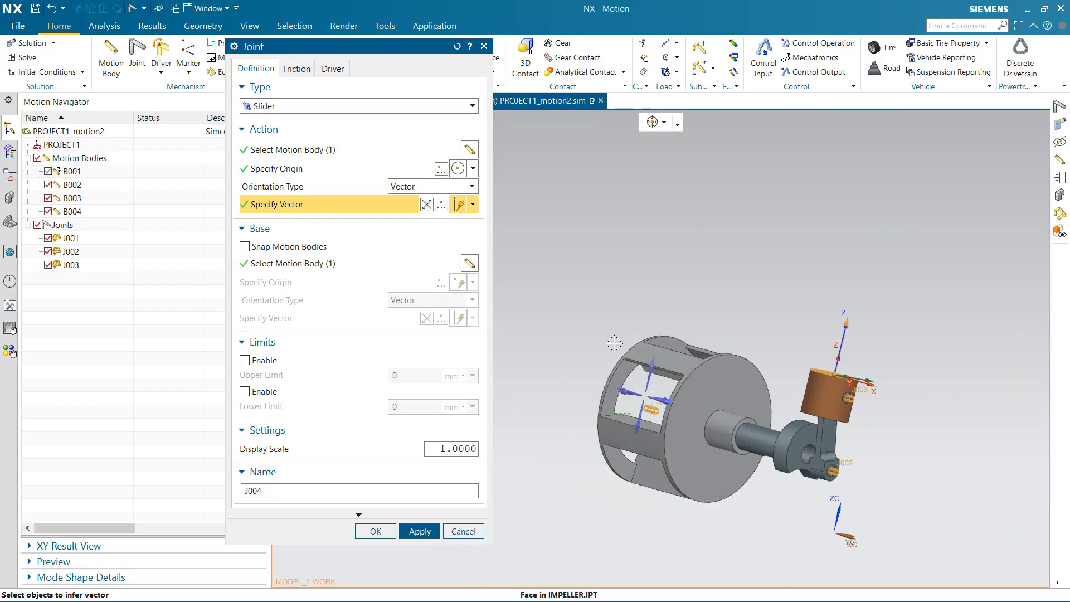
# Create the slider joint between the piston and the housing, and show the housing body B001 again
pyautogui.click(376, 531)
pyautogui.scroll(6, 883, 371)
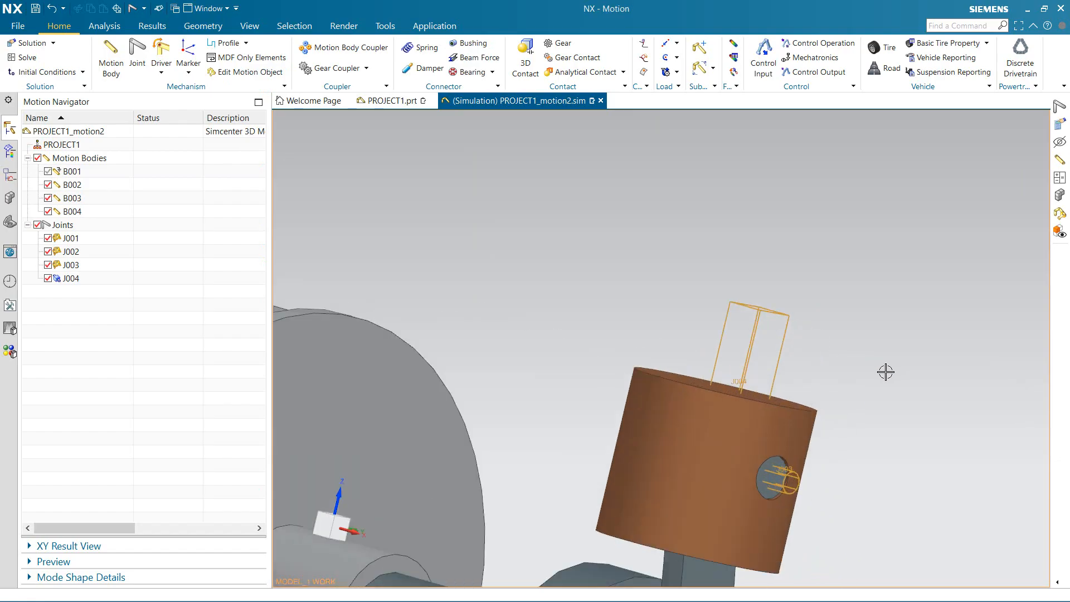
pyautogui.moveTo(776, 357); pyautogui.dragTo(703, 379, button='middle')
pyautogui.scroll(-8, 769, 398)
pyautogui.click(47, 172)
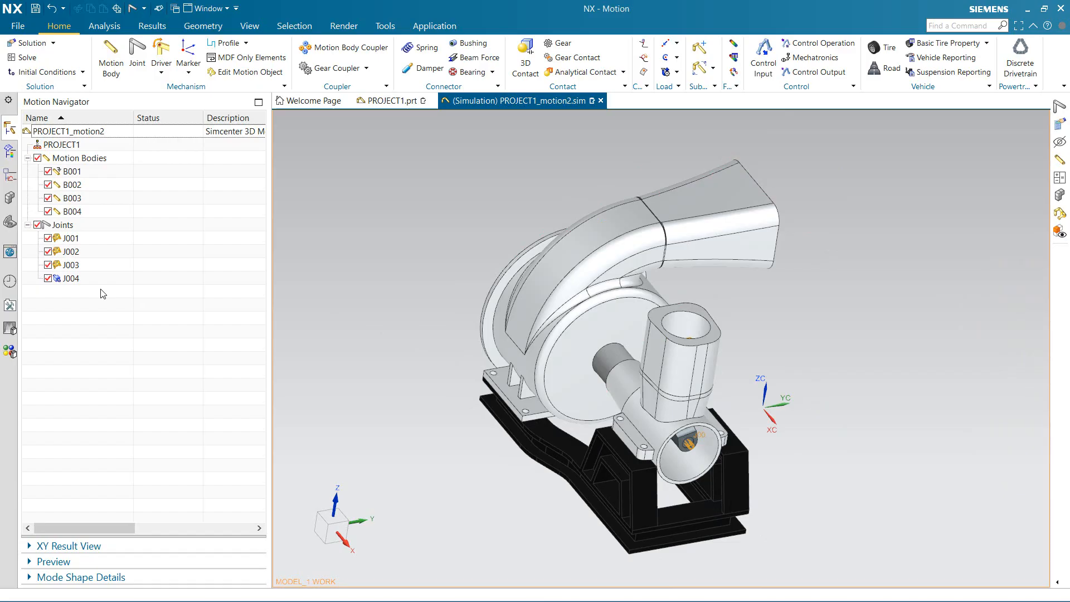
pyautogui.moveTo(530, 418); pyautogui.dragTo(591, 421, button='middle')
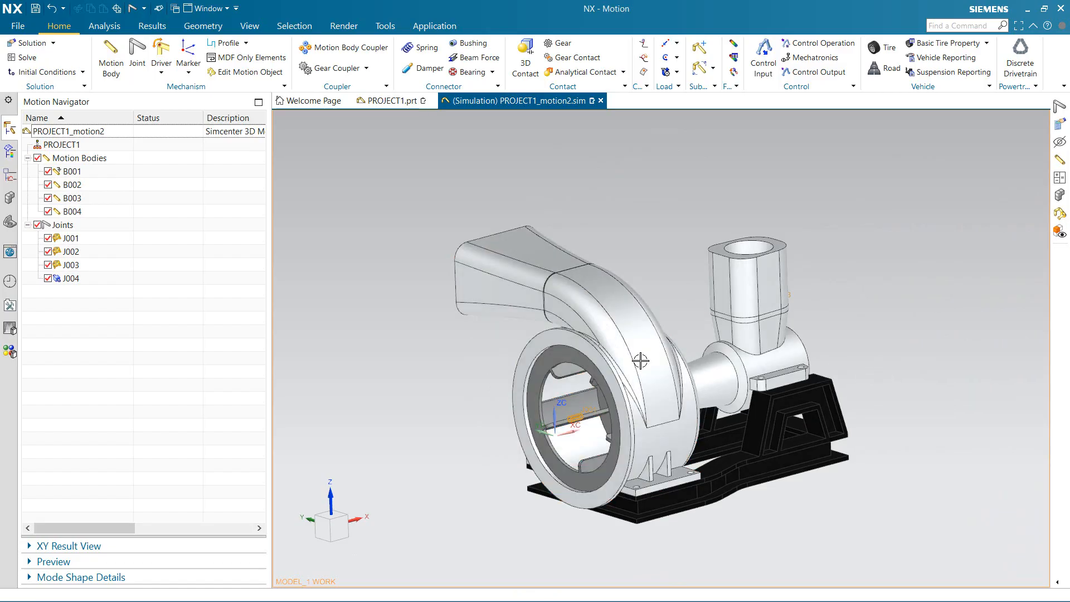
# Review joints J001 to J004 one by one to check which motion bodies each one connects
pyautogui.click(71, 240)
pyautogui.click(84, 254)
pyautogui.click(87, 266)
pyautogui.click(91, 276)
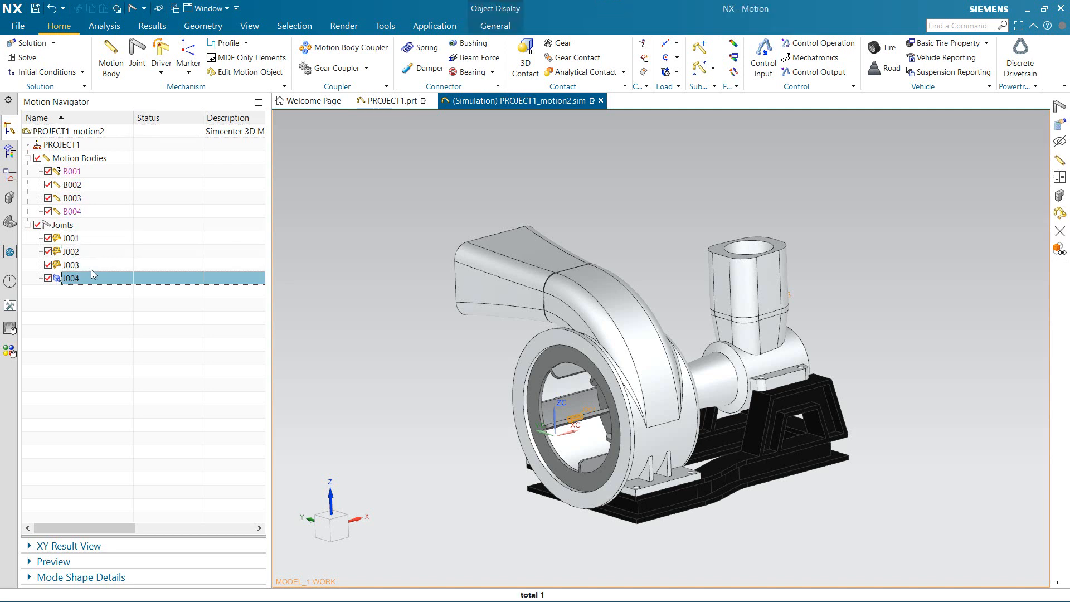
pyautogui.click(90, 265)
pyautogui.click(94, 252)
pyautogui.click(99, 241)
pyautogui.click(92, 251)
pyautogui.click(85, 265)
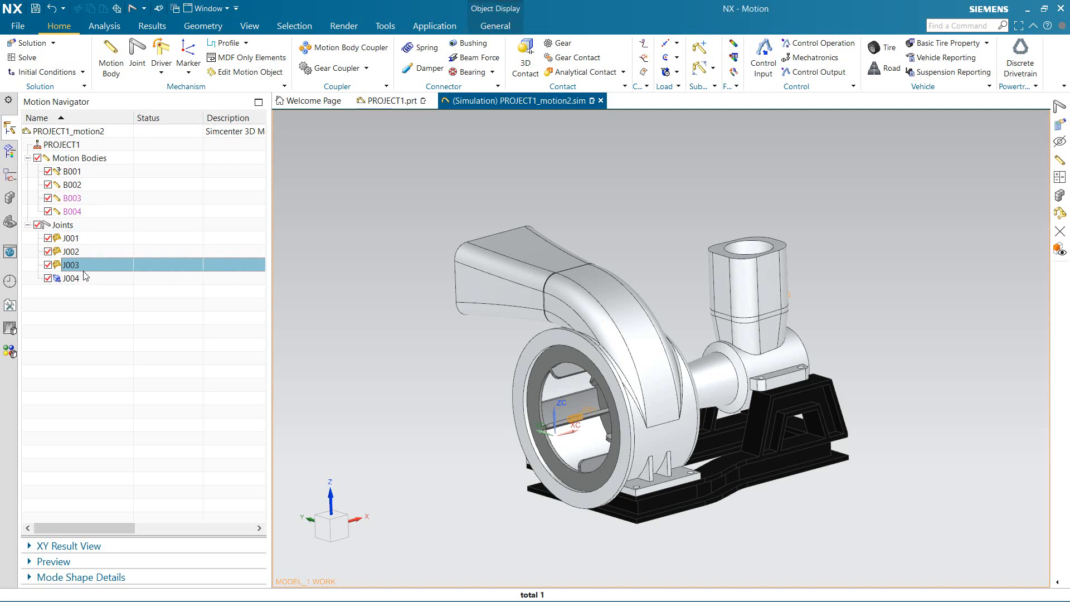
pyautogui.click(87, 302)
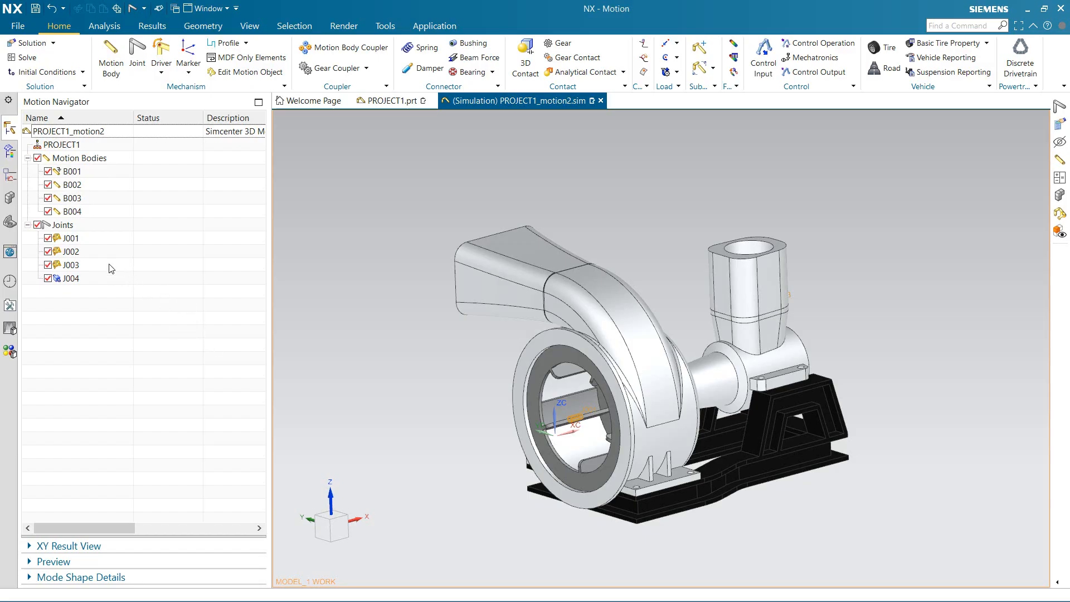
# Open joint J001 for editing and set its rotation driver to Polynomial
pyautogui.click(78, 241)
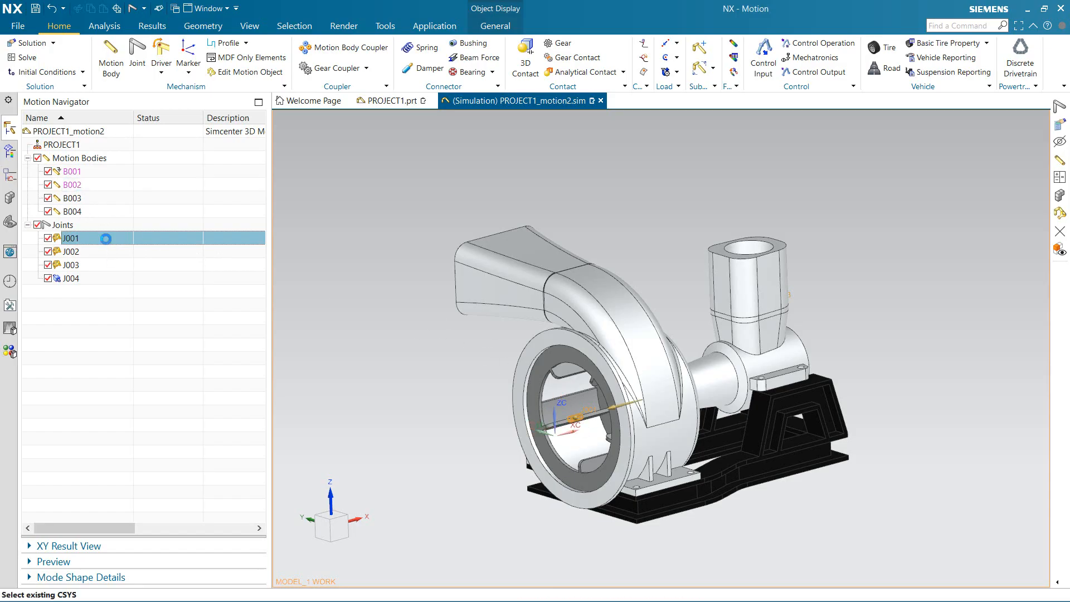
pyautogui.doubleClick(83, 238)
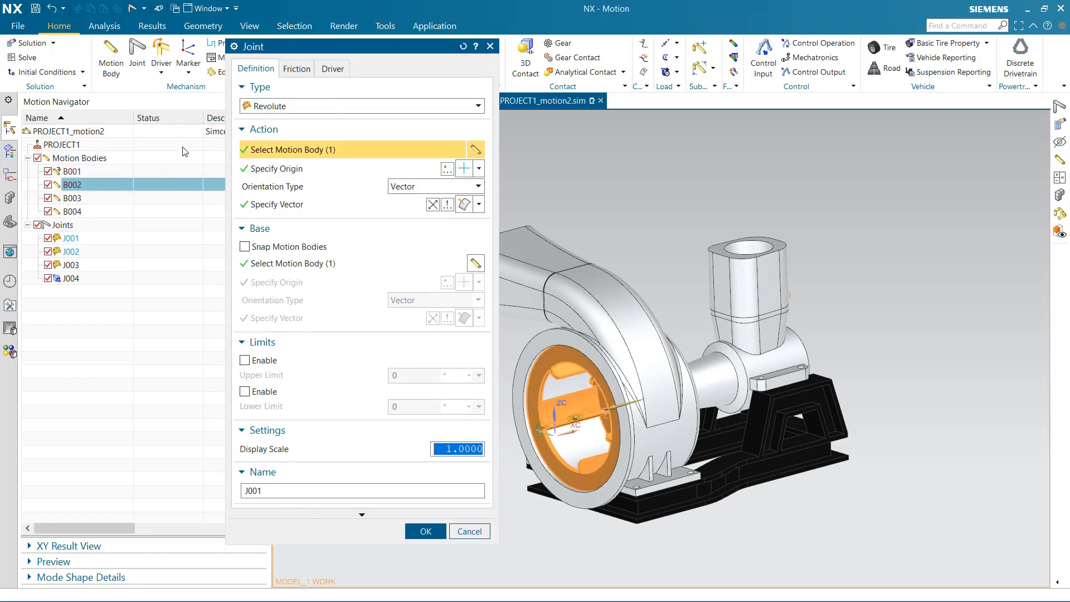
pyautogui.click(309, 73)
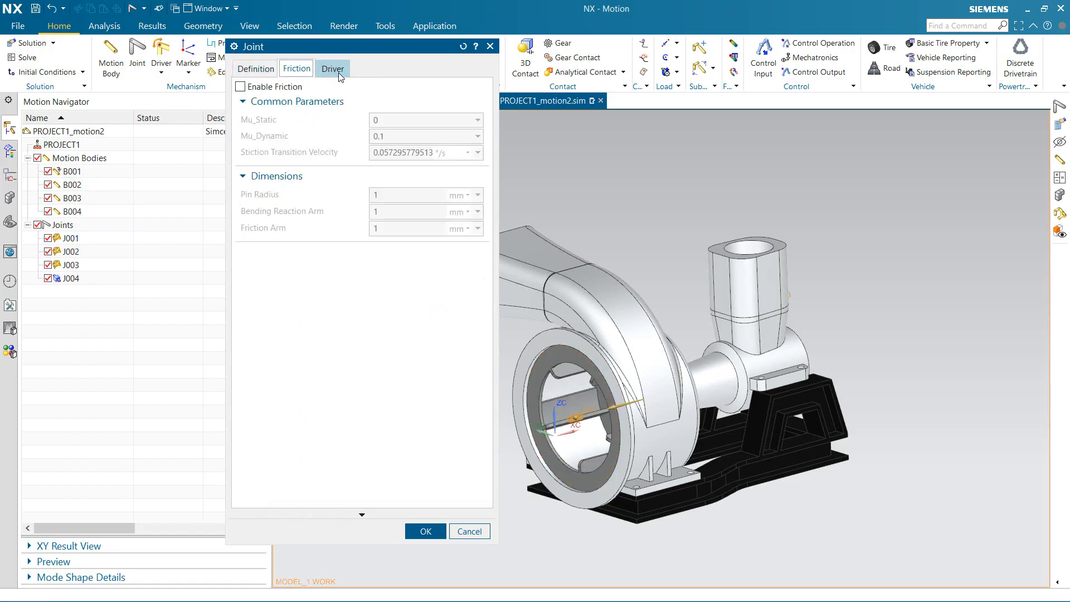
pyautogui.click(335, 69)
pyautogui.click(370, 105)
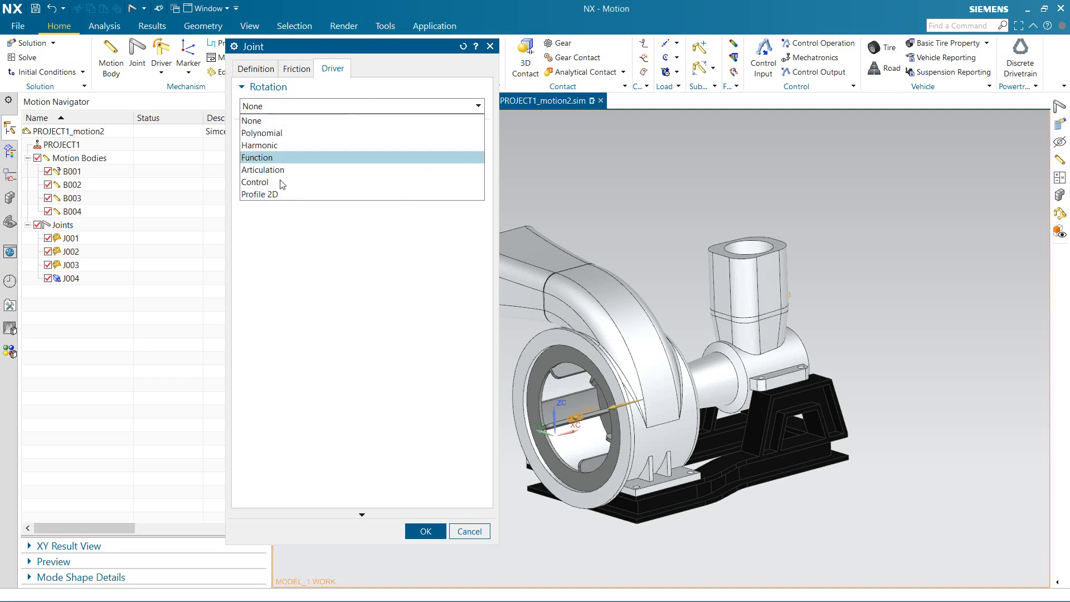
pyautogui.click(325, 134)
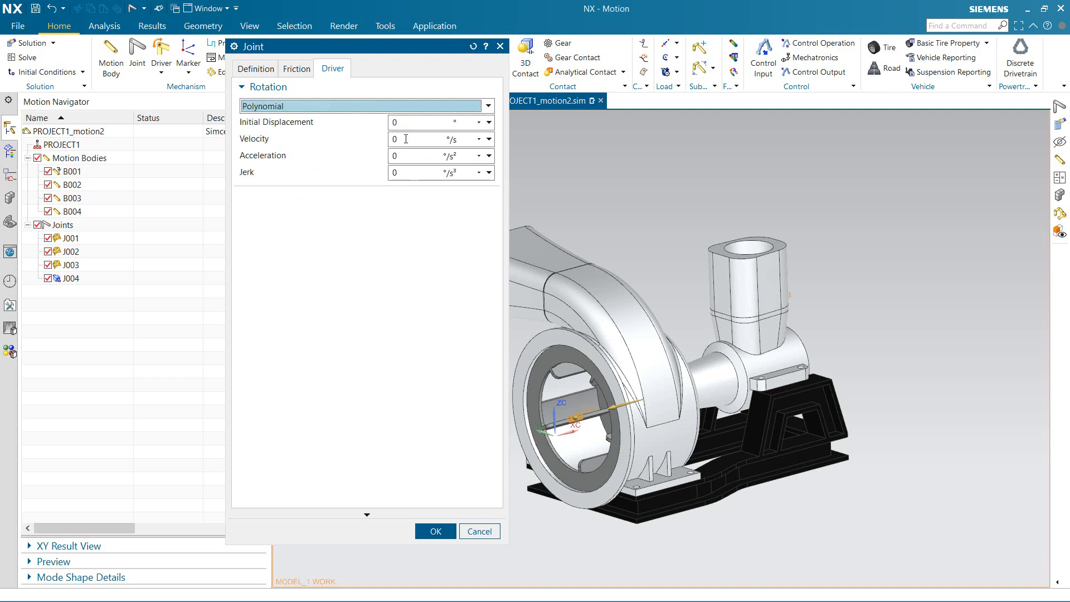
# Try the Harmonic type for J001's rotation driver and look over its parameters
pyautogui.click(296, 107)
pyautogui.click(284, 146)
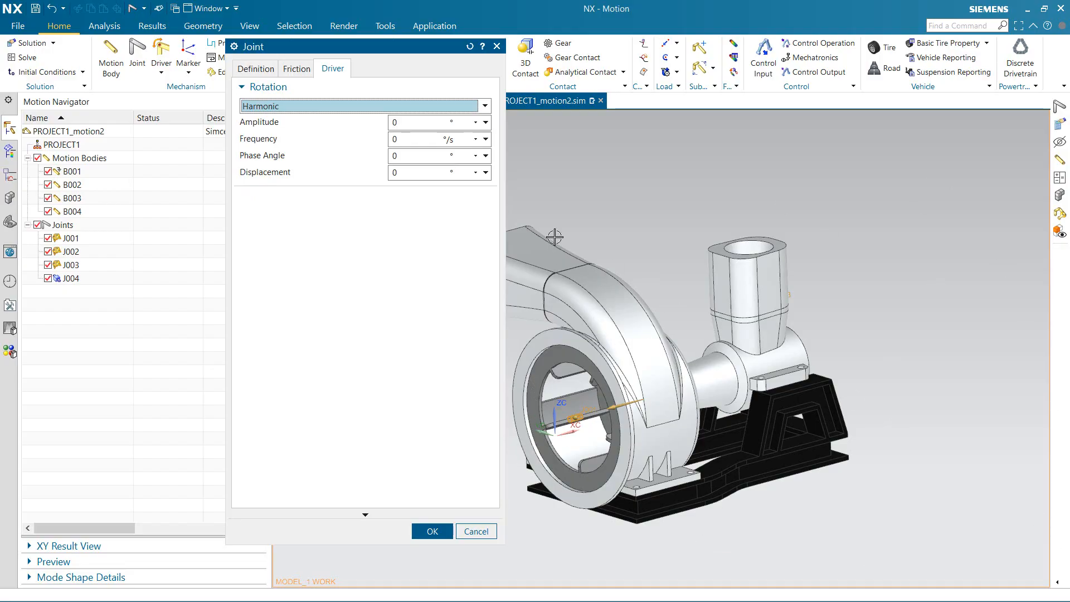
pyautogui.click(299, 88)
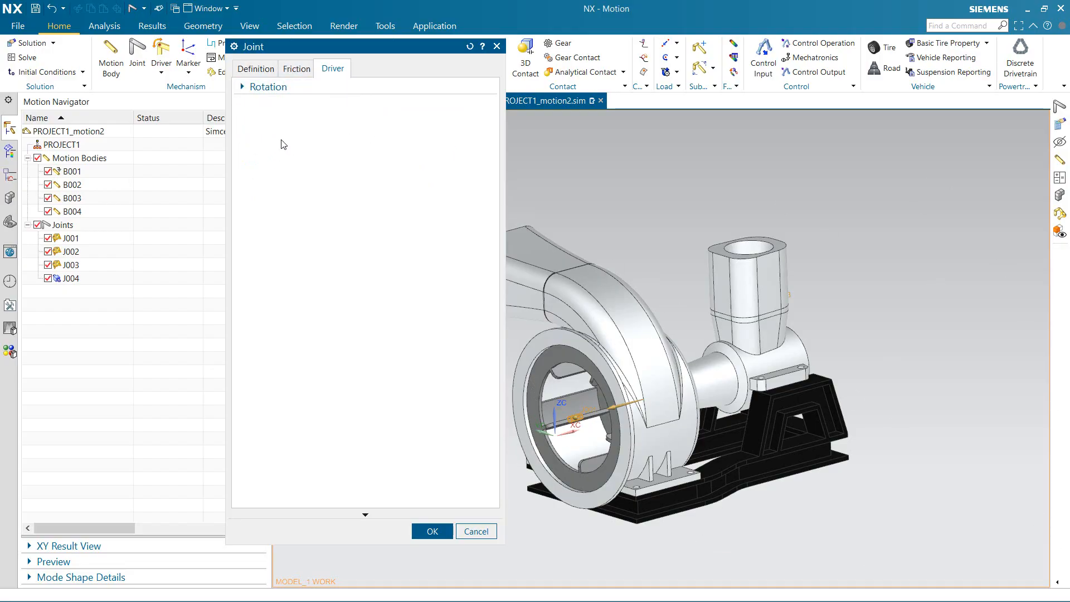
pyautogui.click(304, 88)
pyautogui.click(322, 107)
pyautogui.click(320, 107)
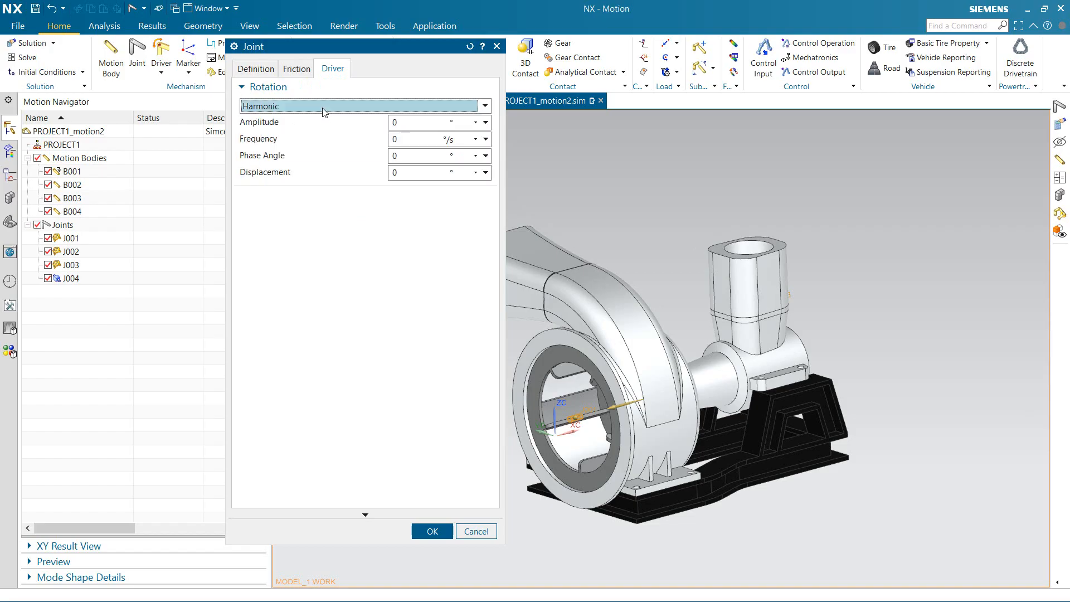
# Drive J001's rotation with a Polynomial driver at a velocity of 120 °/s and accept the joint edit
pyautogui.click(312, 107)
pyautogui.click(306, 127)
pyautogui.click(424, 142)
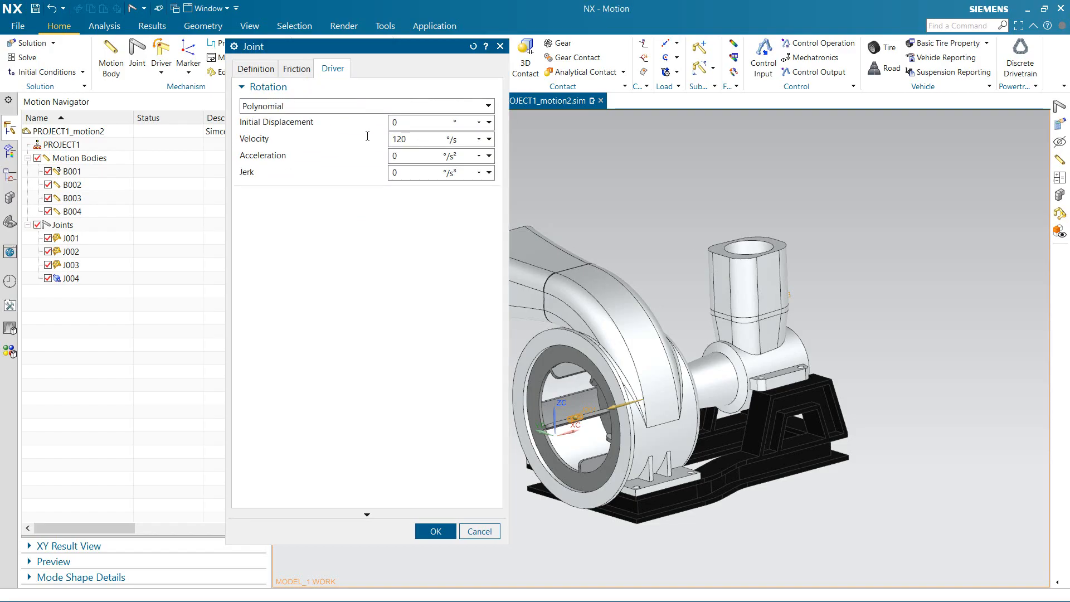
pyautogui.click(434, 531)
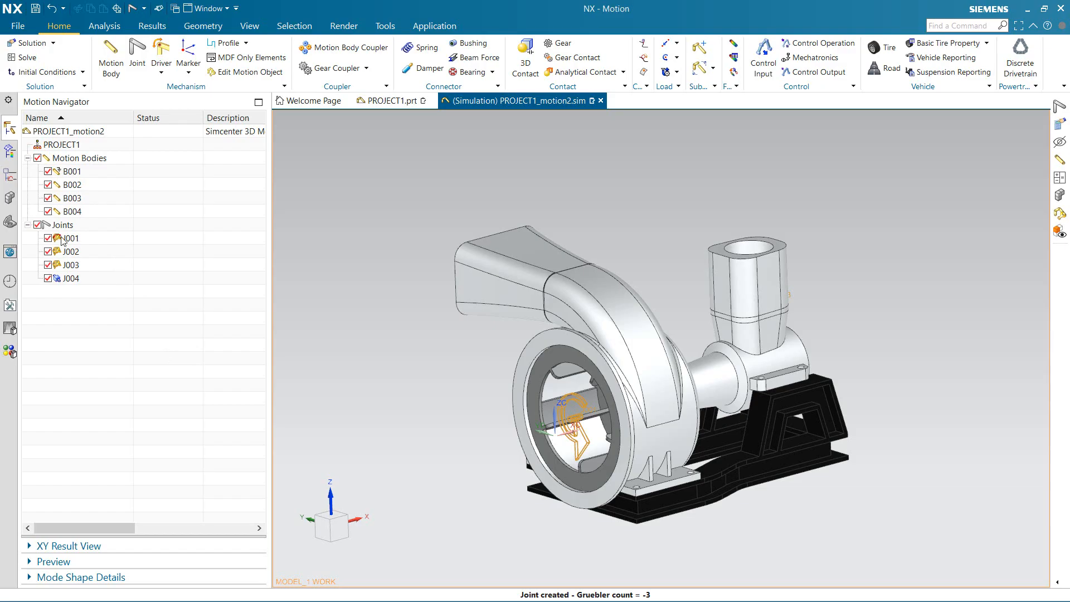
pyautogui.click(123, 323)
pyautogui.click(81, 241)
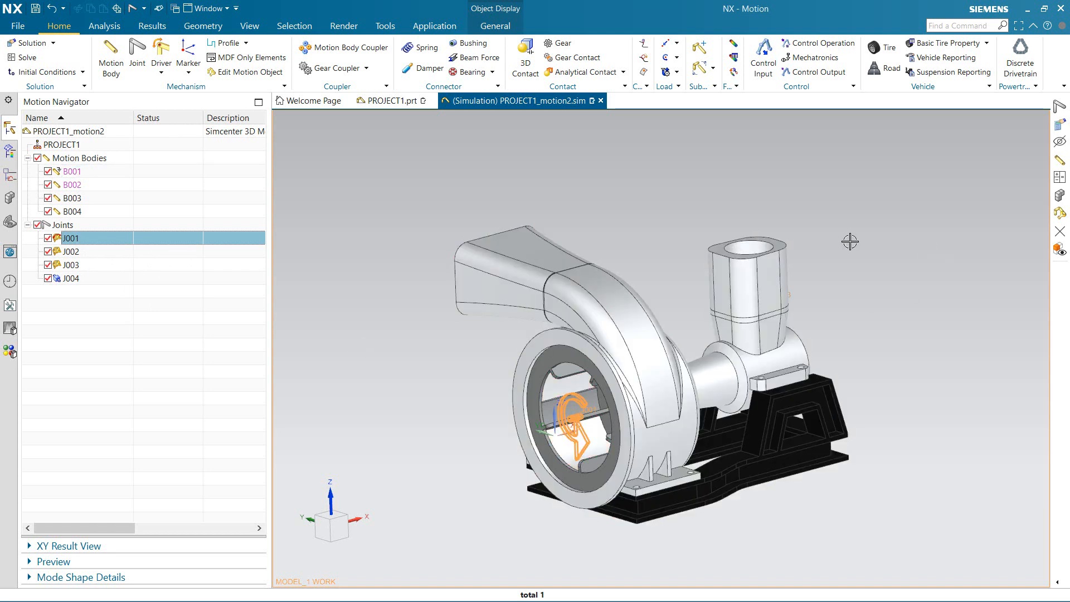
pyautogui.click(162, 338)
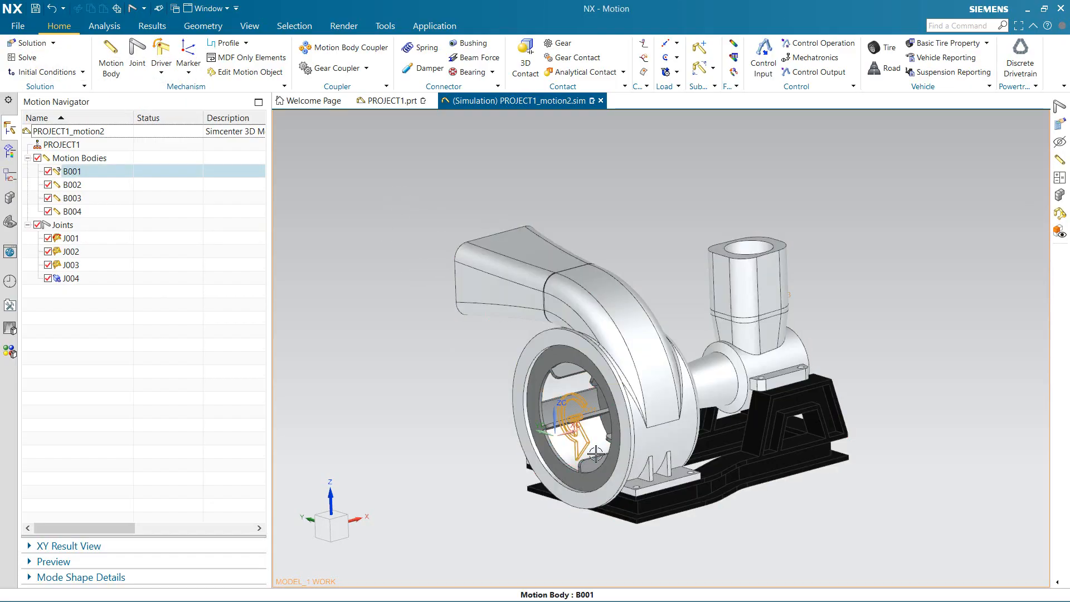
# Start a new Dynamic Analysis solution and set its print interval definition to Fixed Number of Steps
pyautogui.click(11, 44)
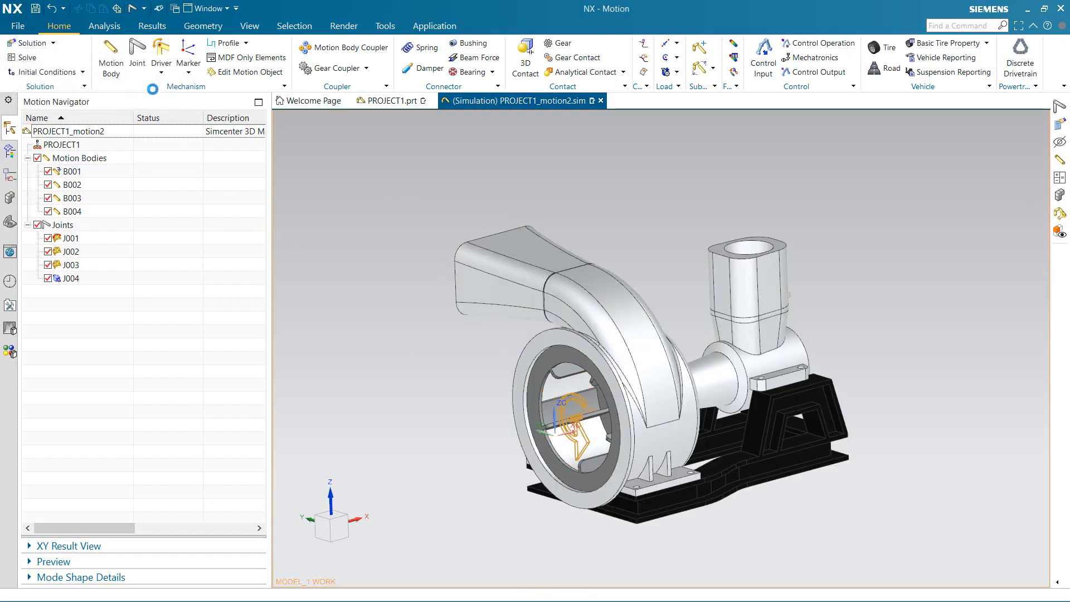
pyautogui.moveTo(446, 46); pyautogui.dragTo(308, 46)
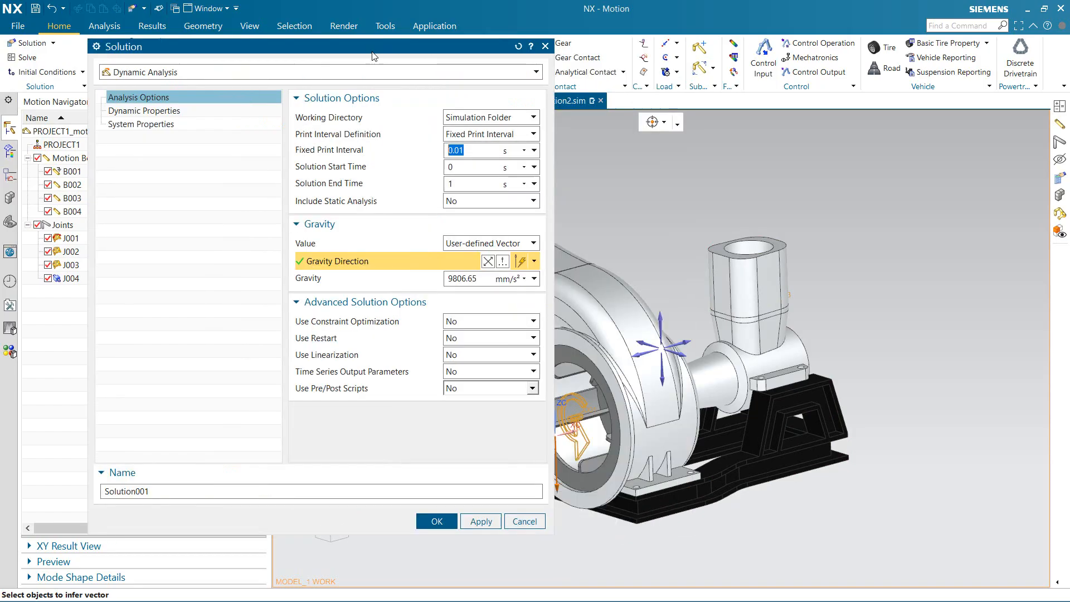
pyautogui.click(493, 135)
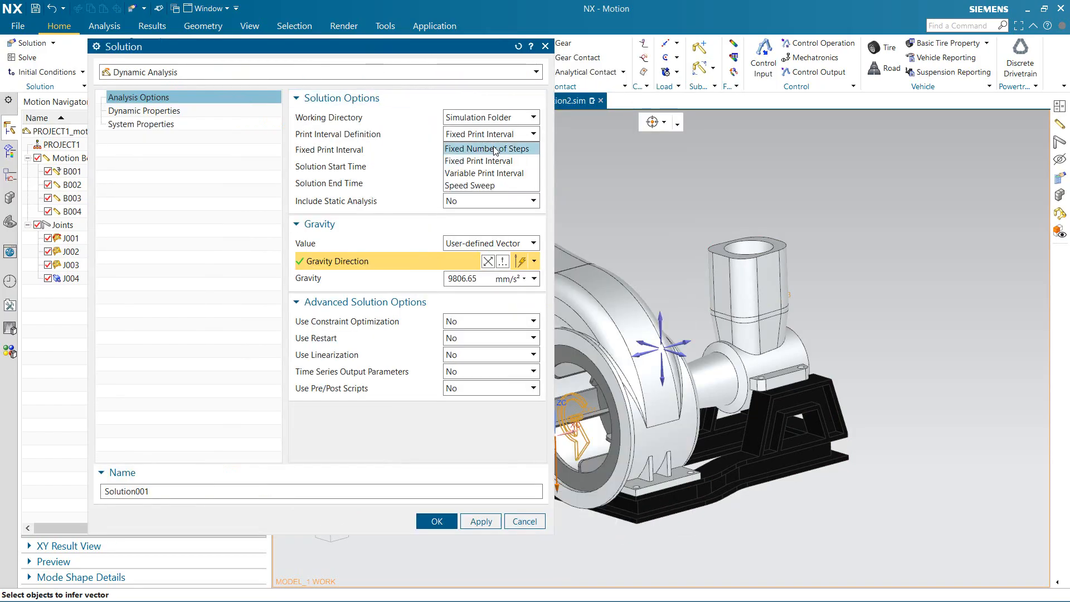
pyautogui.click(495, 150)
pyautogui.doubleClick(477, 151)
# Set the solution's print interval definition to Fixed Number of Steps, with Simulation Folder as the working directory
pyautogui.click(485, 136)
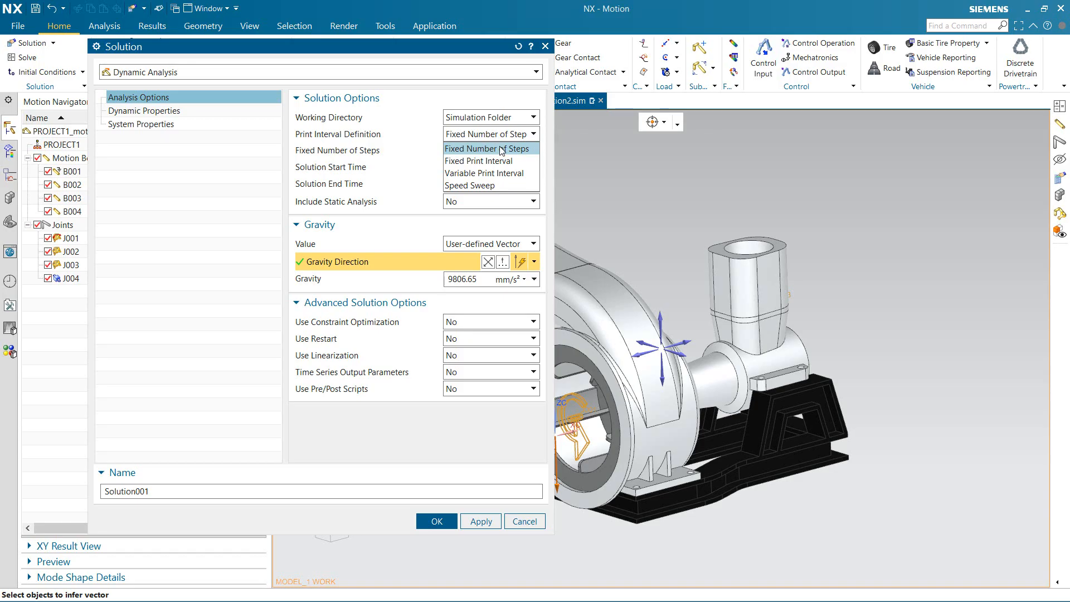
pyautogui.click(501, 148)
pyautogui.click(508, 138)
pyautogui.click(498, 150)
pyautogui.click(499, 139)
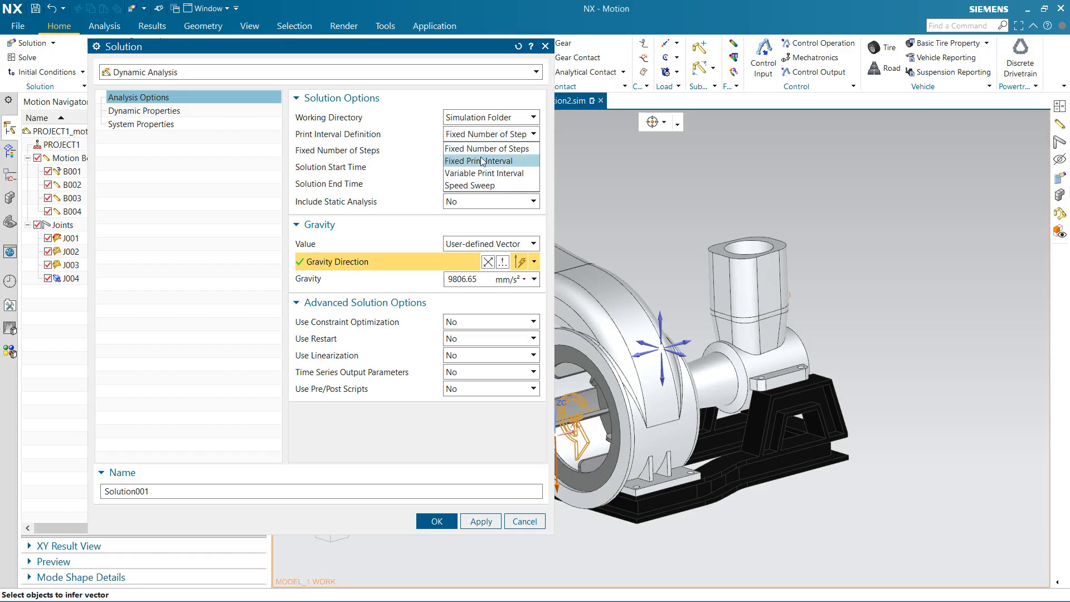
pyautogui.click(485, 148)
pyautogui.click(490, 118)
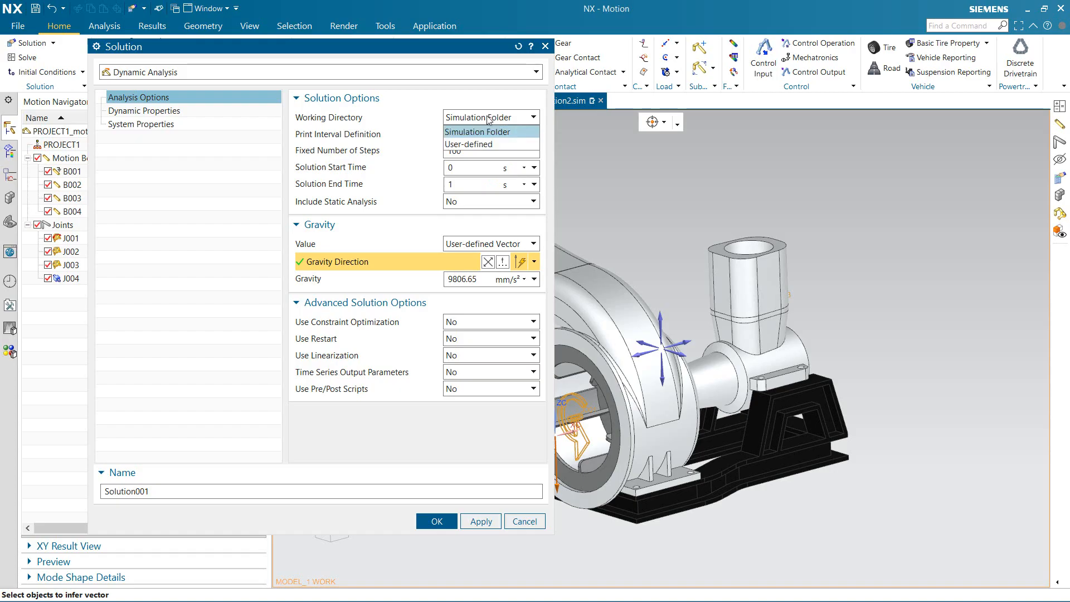
pyautogui.click(489, 119)
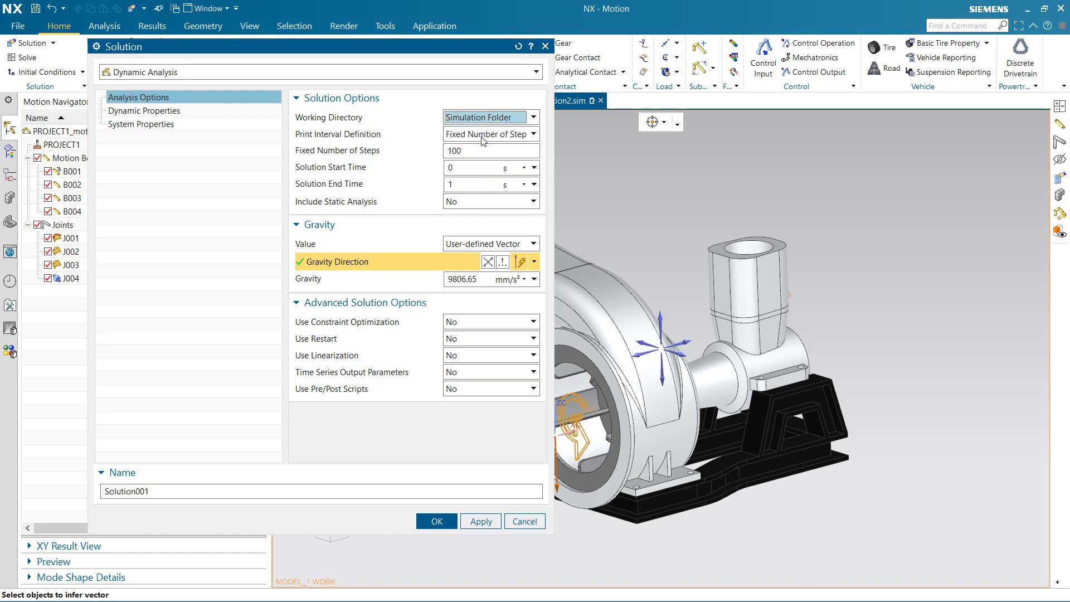
# Set the solution end time to 5 s and the fixed number of steps to 250, with no static analysis included
pyautogui.doubleClick(460, 185)
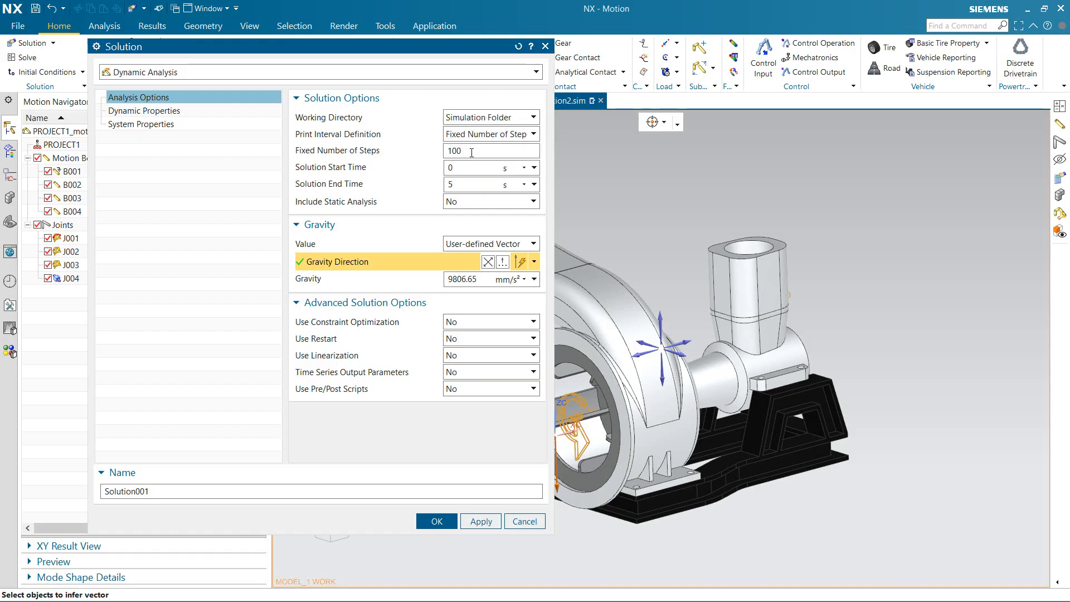
pyautogui.write('250')
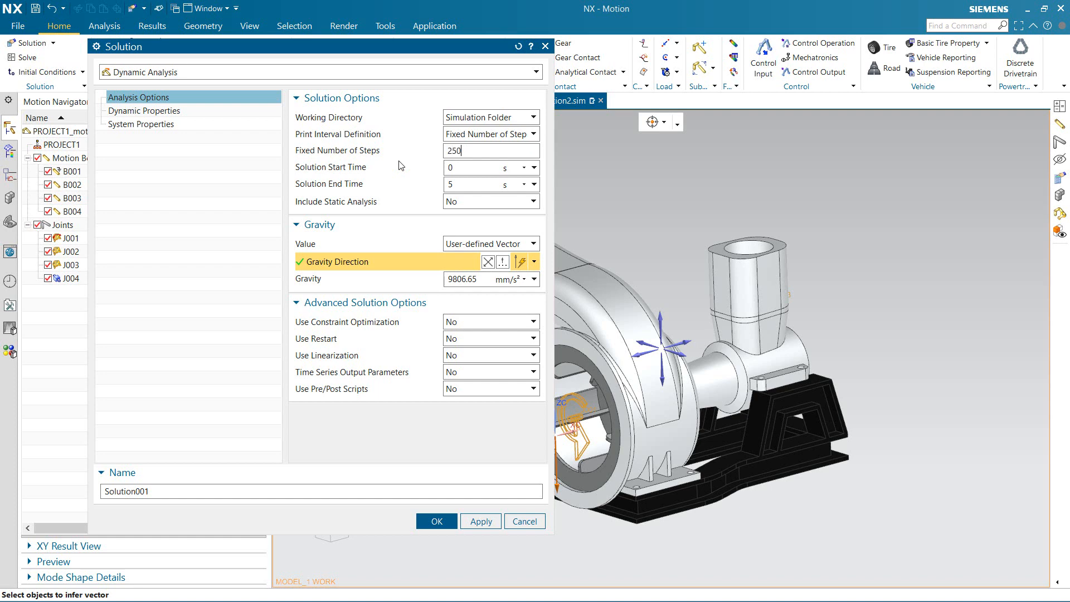
pyautogui.click(429, 224)
pyautogui.click(430, 224)
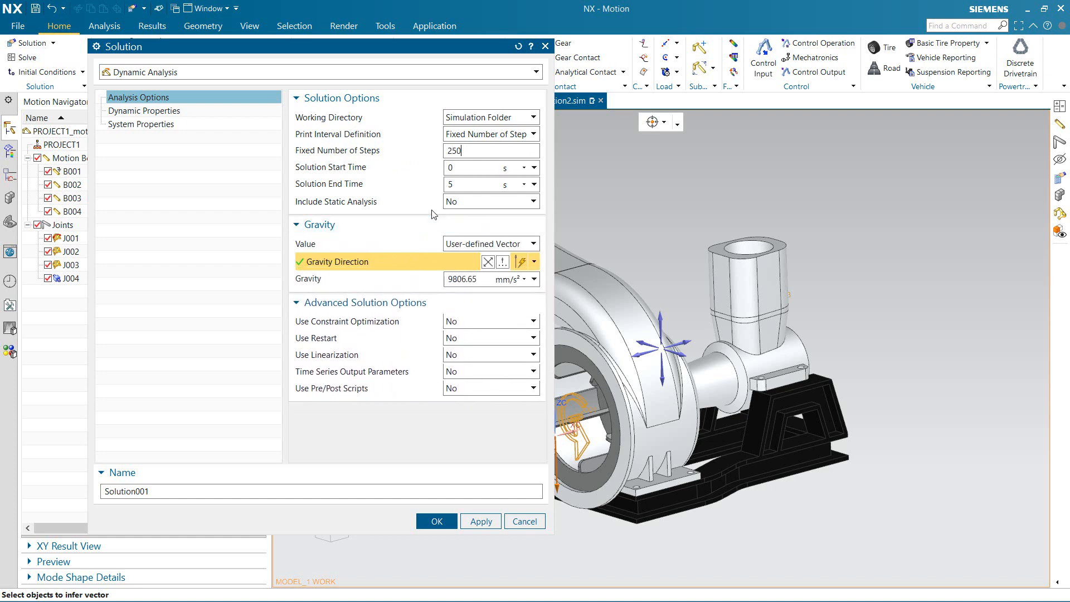
pyautogui.click(451, 202)
pyautogui.click(451, 201)
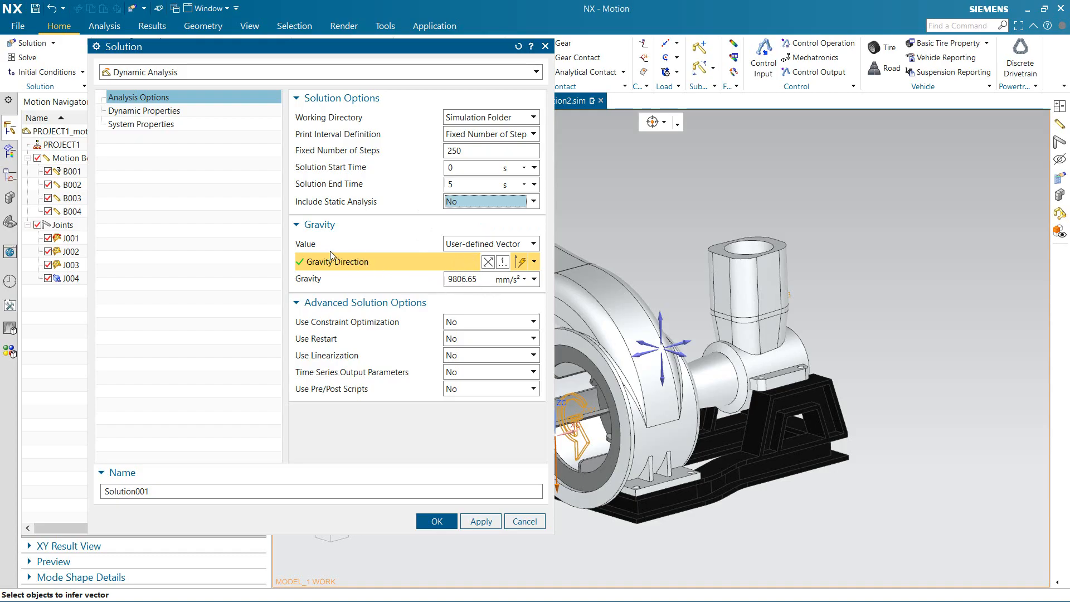
# Check the gravity value and direction against the blower model, and accept the Dynamic Analysis solution
pyautogui.keyDown('shift'); pyautogui.moveTo(644, 332); pyautogui.dragTo(767, 313, button='middle'); pyautogui.keyUp('shift')
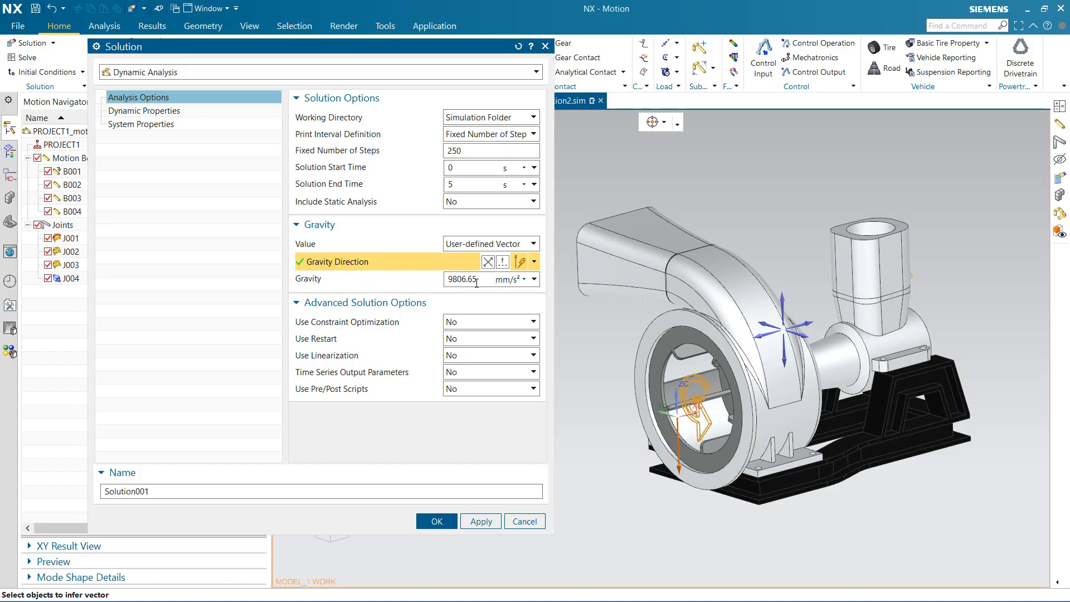
pyautogui.click(534, 280)
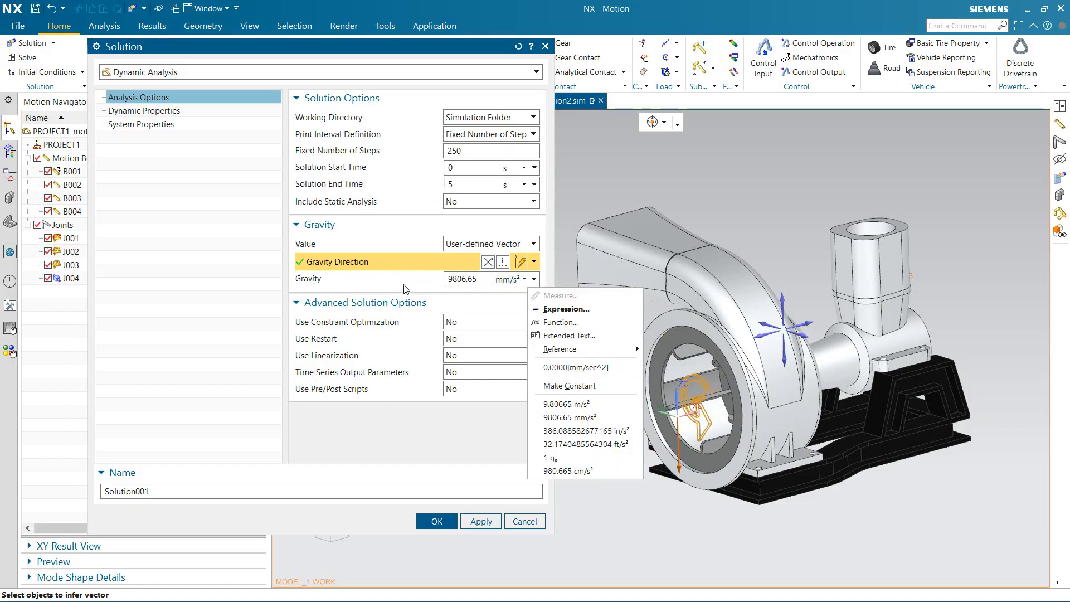
pyautogui.click(405, 289)
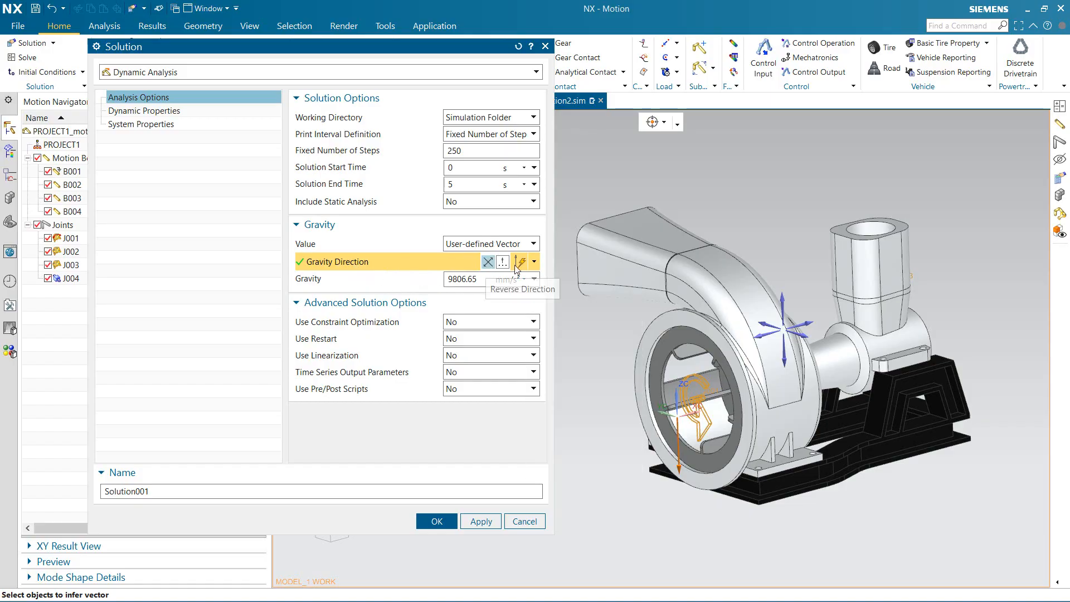
pyautogui.scroll(5, 680, 487)
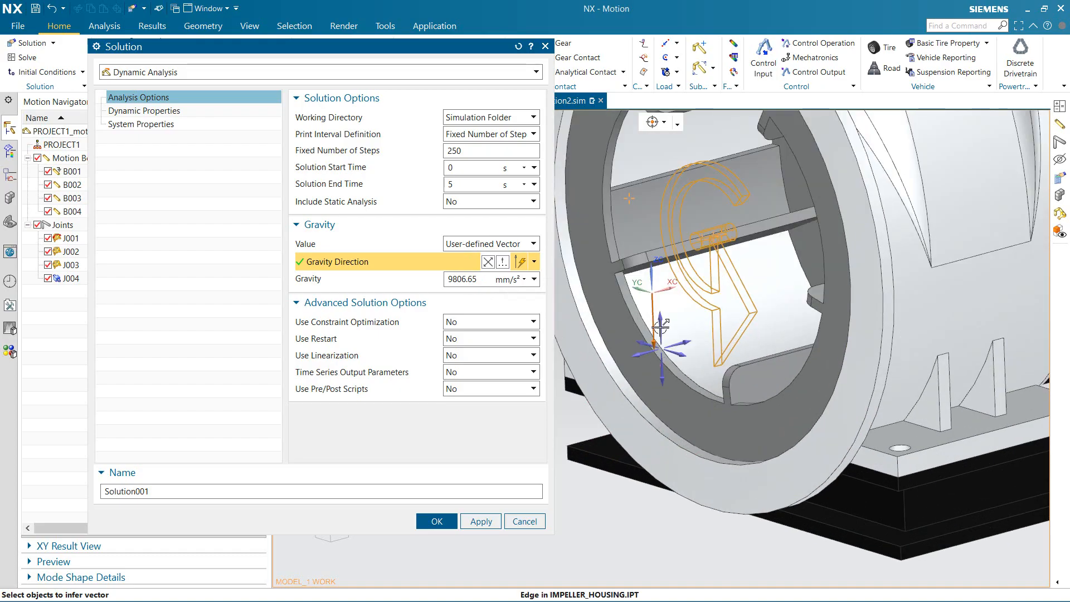
pyautogui.scroll(-5, 652, 306)
pyautogui.keyDown('shift'); pyautogui.moveTo(698, 274); pyautogui.dragTo(666, 381, button='middle'); pyautogui.keyUp('shift')
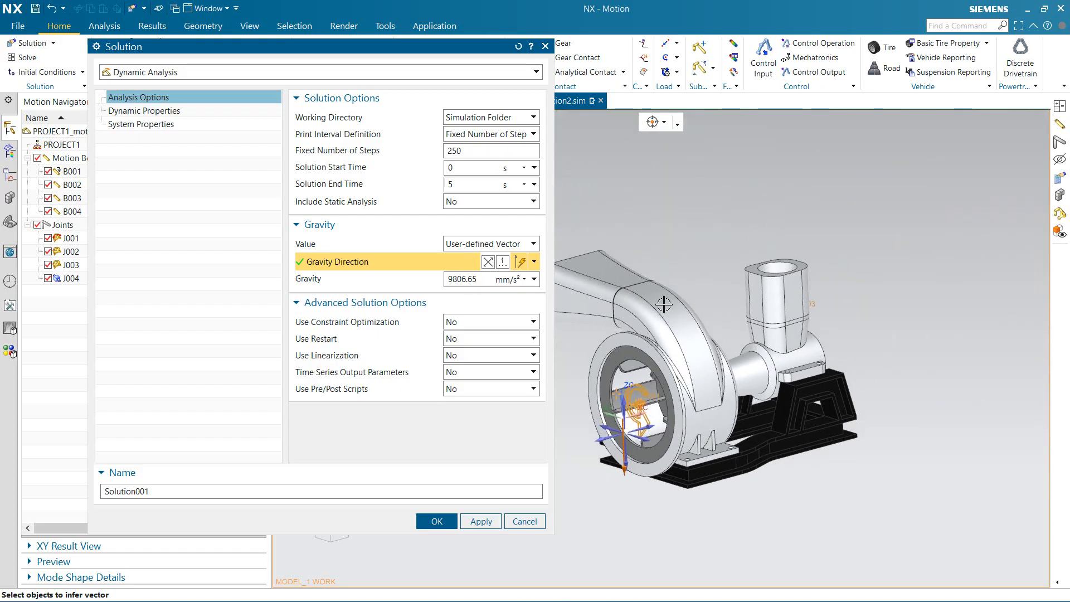
pyautogui.keyDown('shift'); pyautogui.moveTo(739, 297); pyautogui.dragTo(759, 298, button='middle'); pyautogui.keyUp('shift')
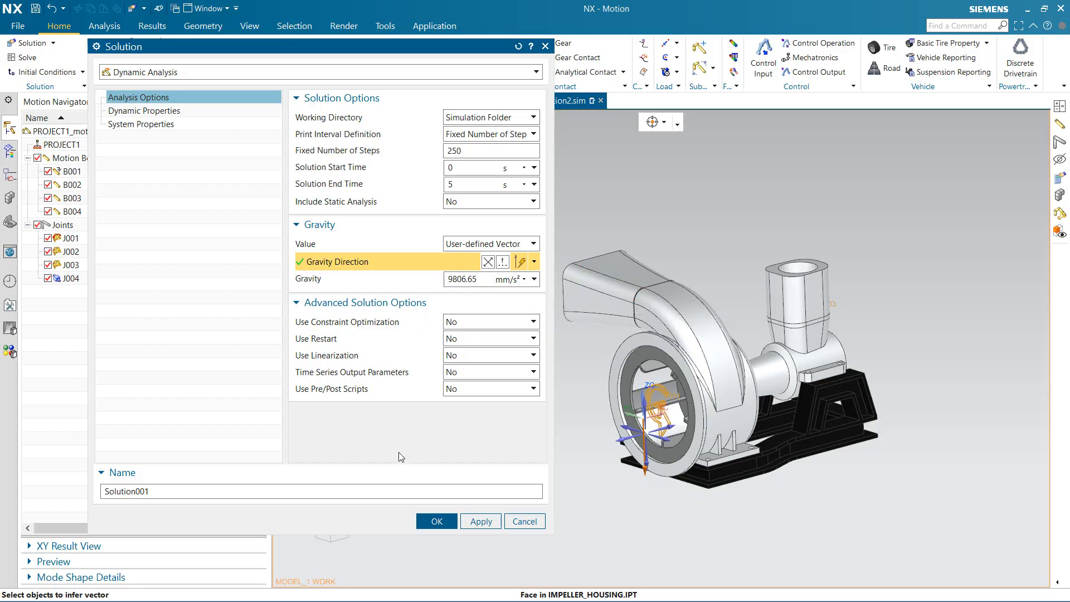
pyautogui.click(453, 523)
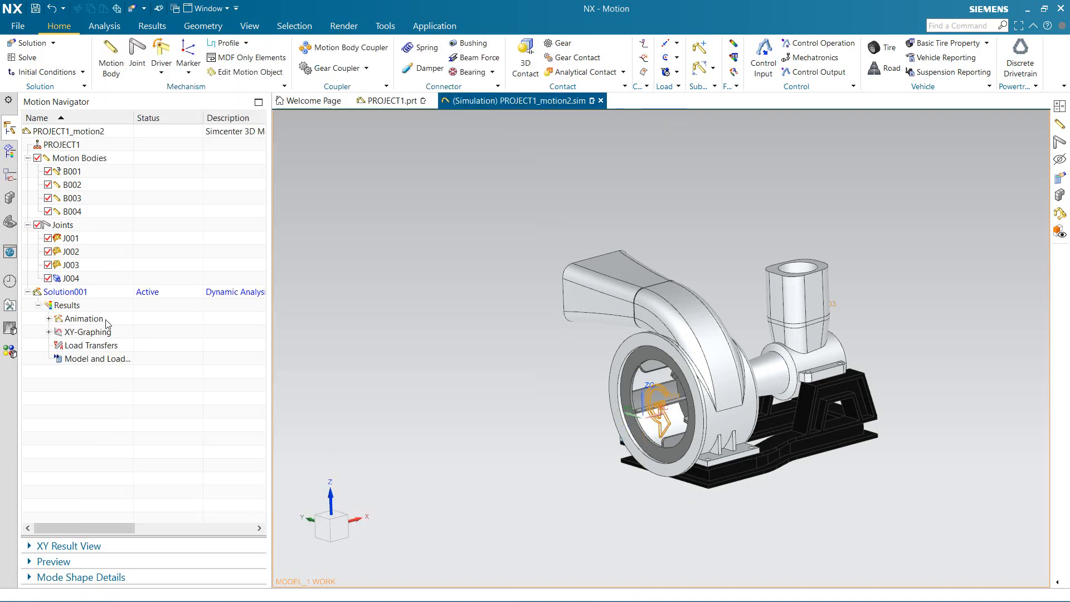
# Select Solution001 and solve it
pyautogui.click(38, 305)
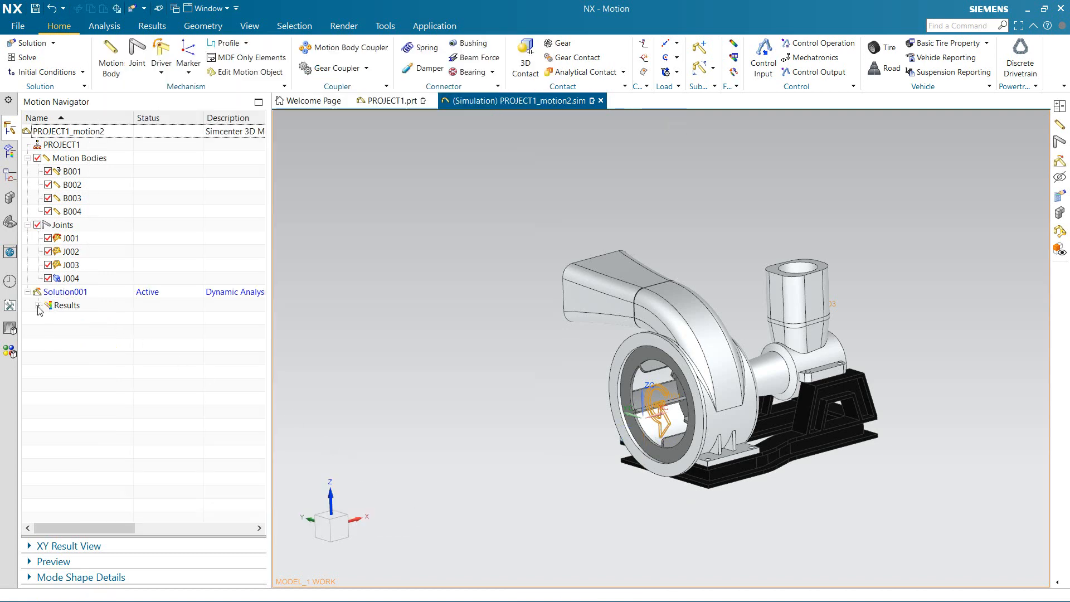
pyautogui.click(65, 294)
pyautogui.click(22, 57)
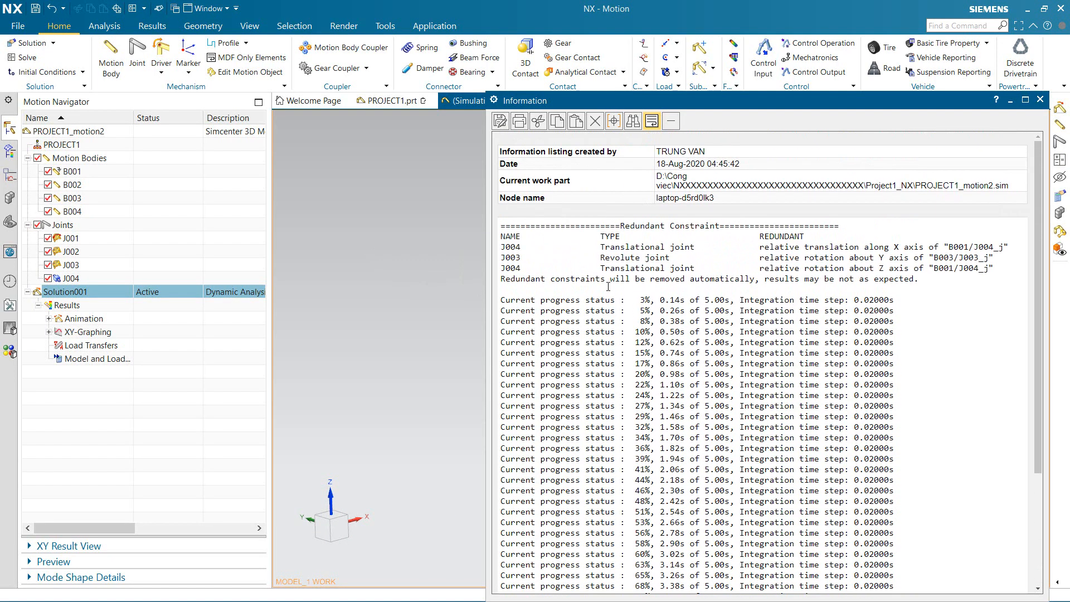
# Read the solver's redundant constraint report and progress listing, and close the information window
pyautogui.scroll(5, 745, 278)
pyautogui.moveTo(511, 279)
pyautogui.mouseDown()
pyautogui.moveTo(870, 289)
pyautogui.moveTo(747, 268)
pyautogui.moveTo(504, 281)
pyautogui.mouseUp()
pyautogui.click(937, 285)
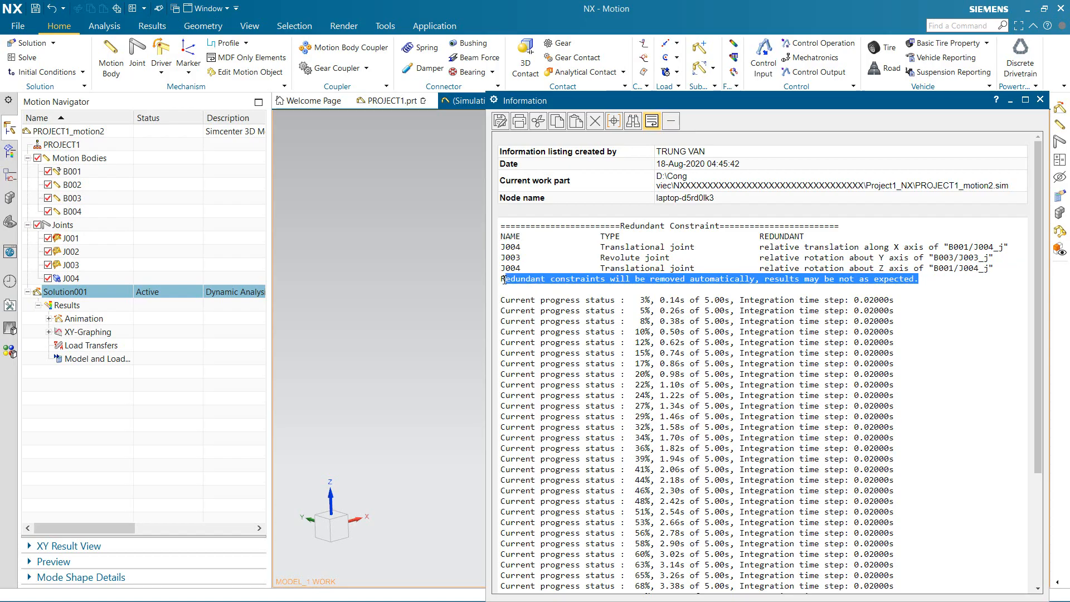
pyautogui.click(886, 332)
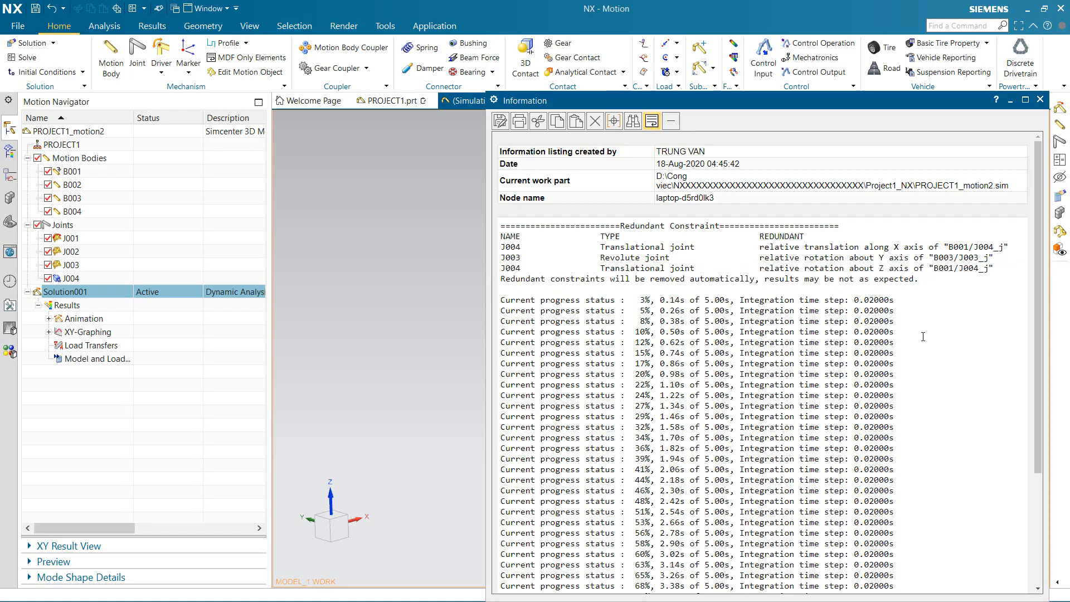
pyautogui.moveTo(917, 279); pyautogui.dragTo(501, 277)
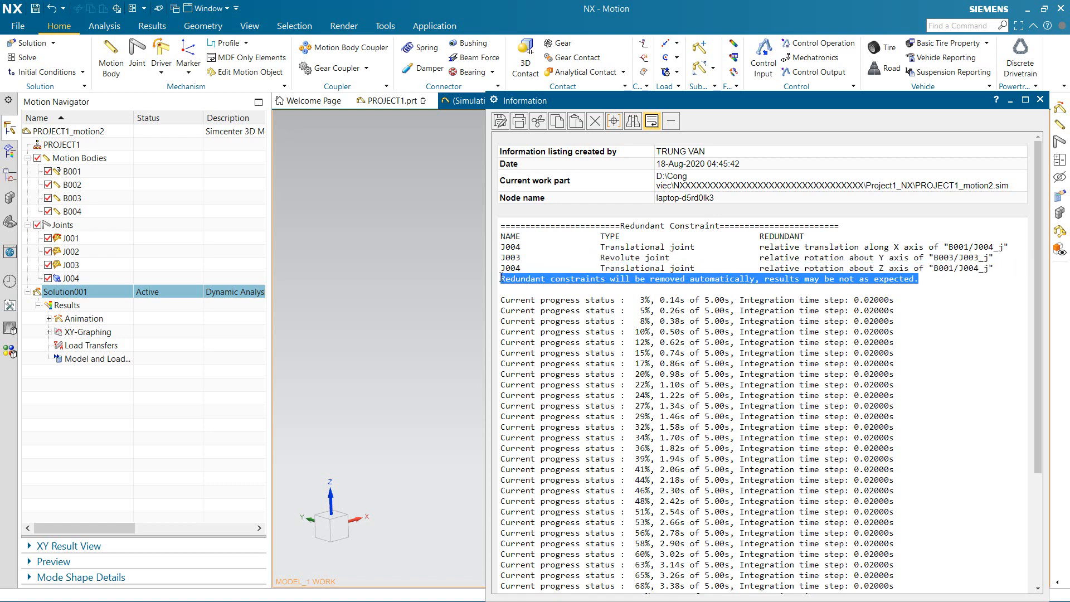
pyautogui.click(660, 290)
pyautogui.scroll(-5, 920, 290)
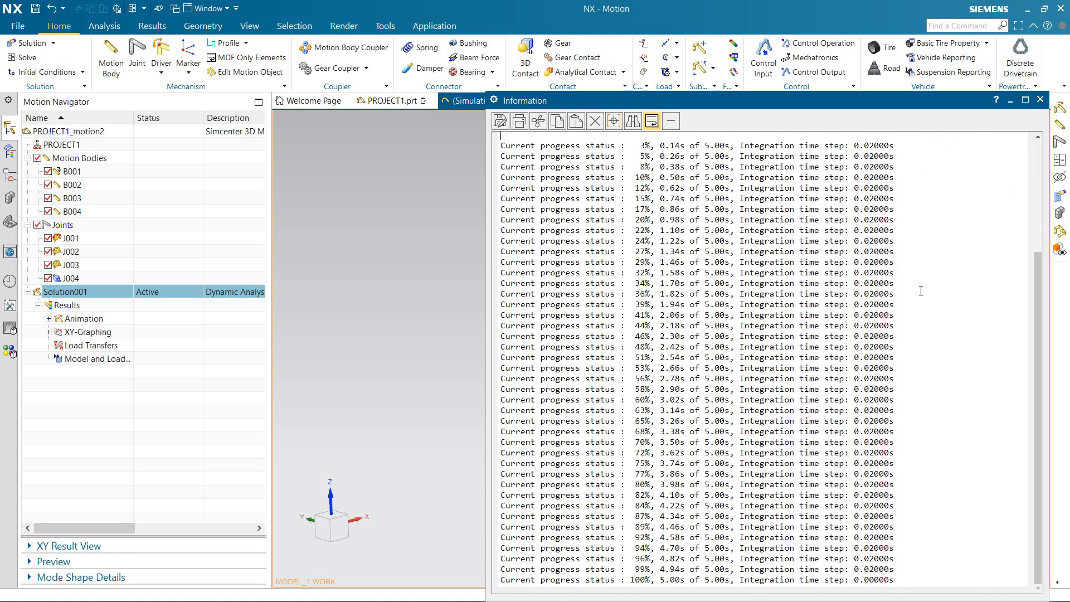
pyautogui.scroll(6, 920, 290)
pyautogui.scroll(-6, 921, 290)
pyautogui.click(1040, 99)
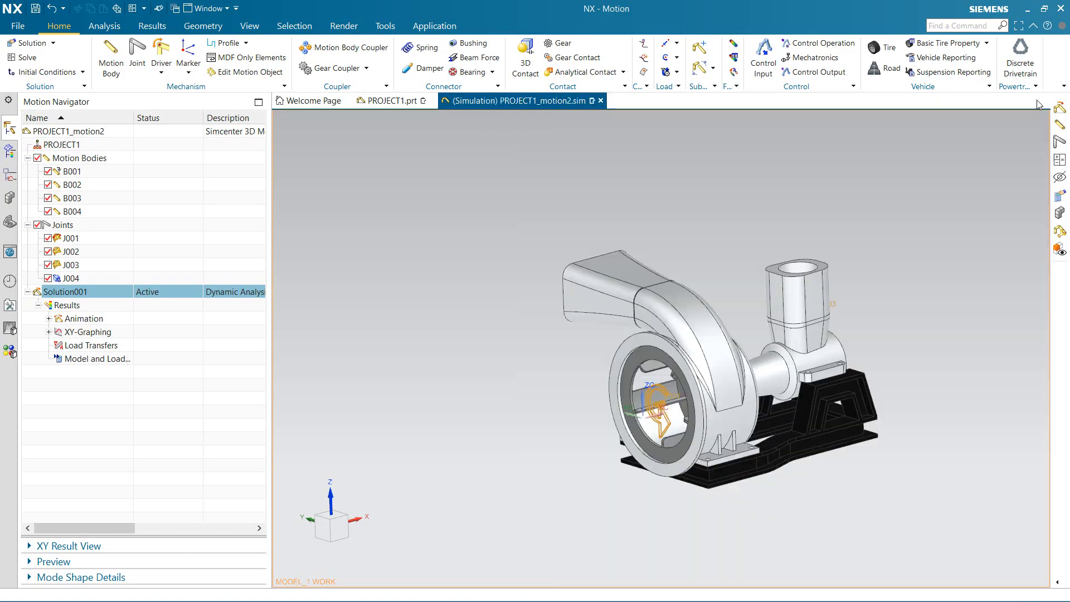
# Look through the Animation and XY-Graphing results of Solution001, and collapse the solution's result tree
pyautogui.click(82, 346)
pyautogui.click(49, 332)
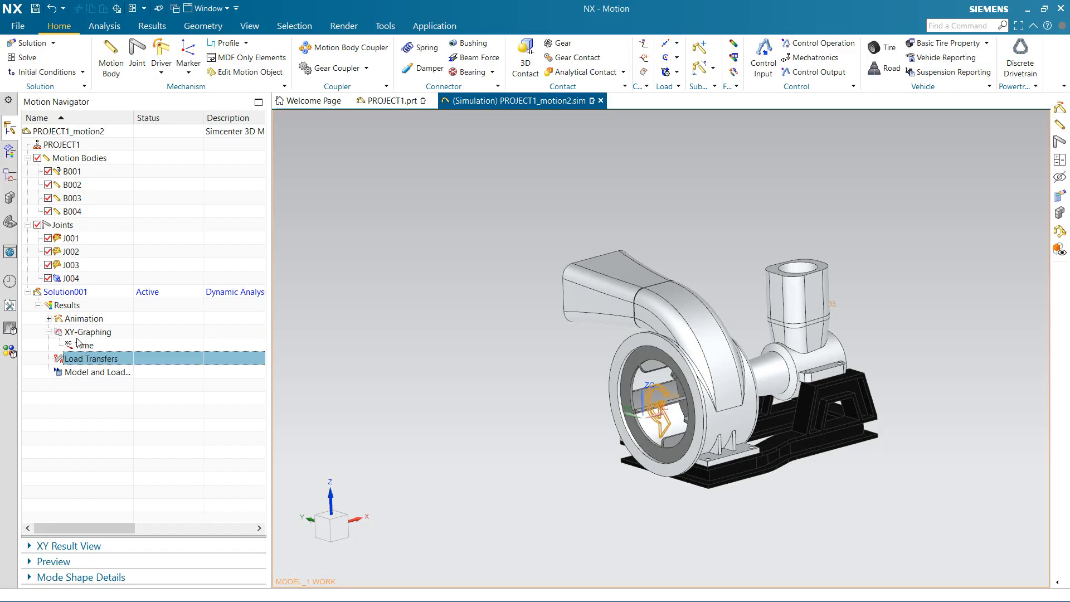
pyautogui.click(49, 318)
pyautogui.click(99, 333)
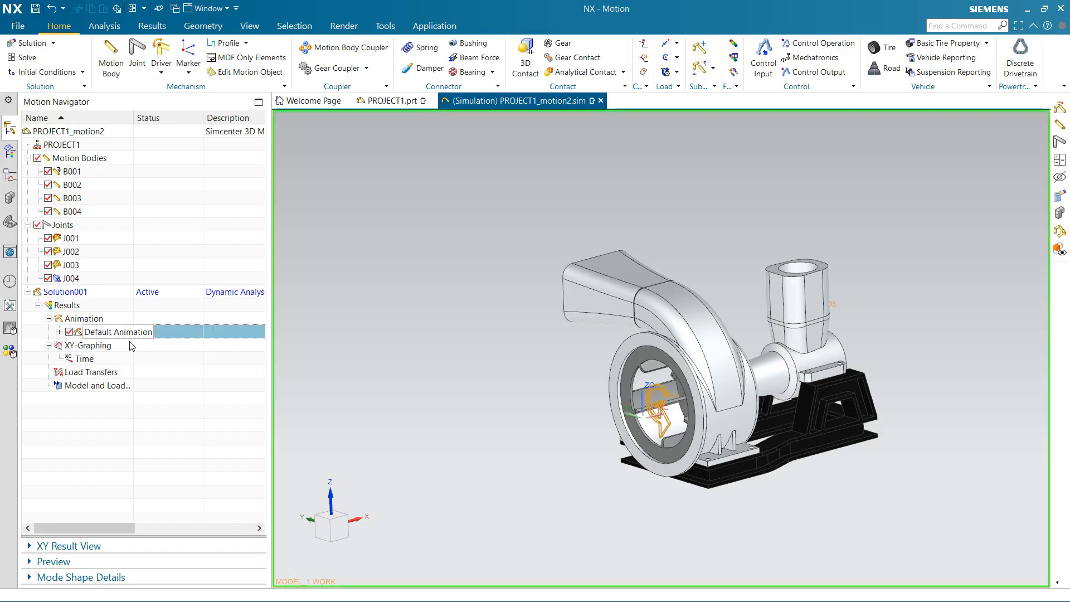
pyautogui.click(214, 384)
pyautogui.click(49, 319)
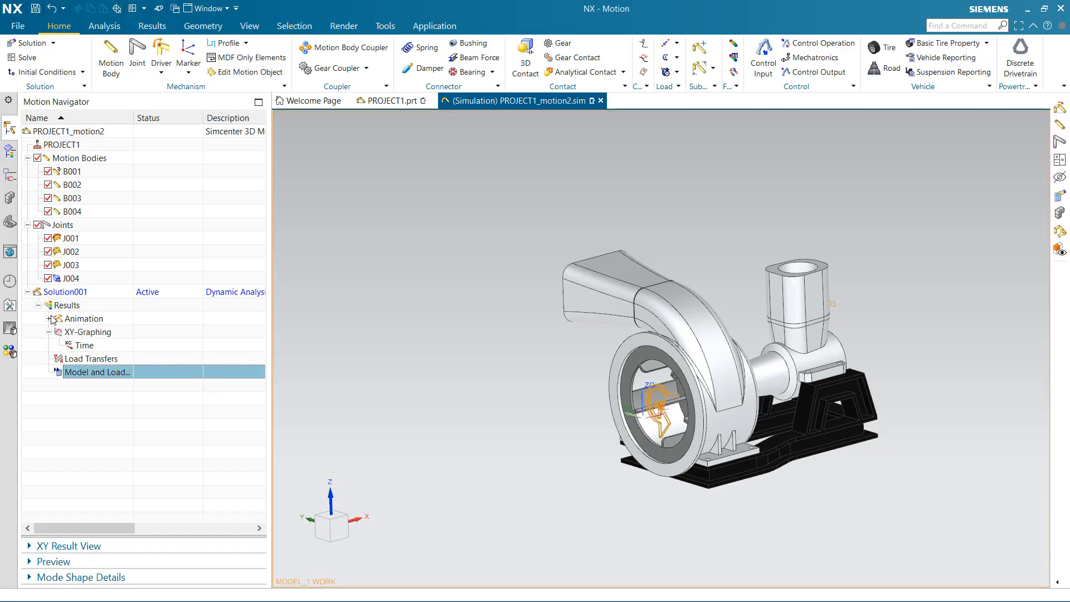
pyautogui.click(39, 305)
pyautogui.click(28, 293)
# Play the solved motion of the blower in the Animation Player
pyautogui.click(104, 25)
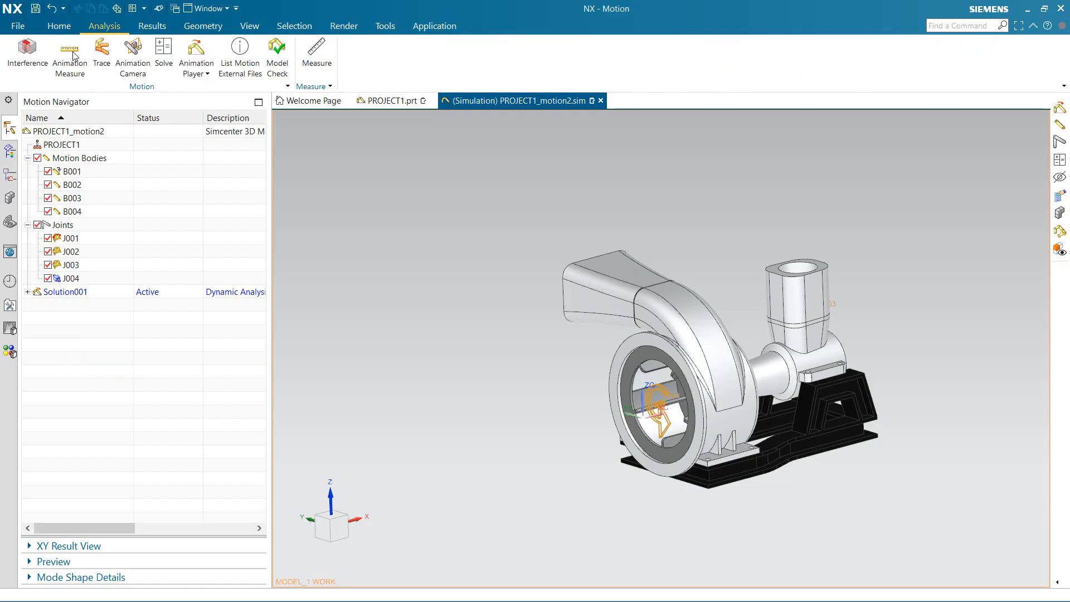
pyautogui.click(197, 53)
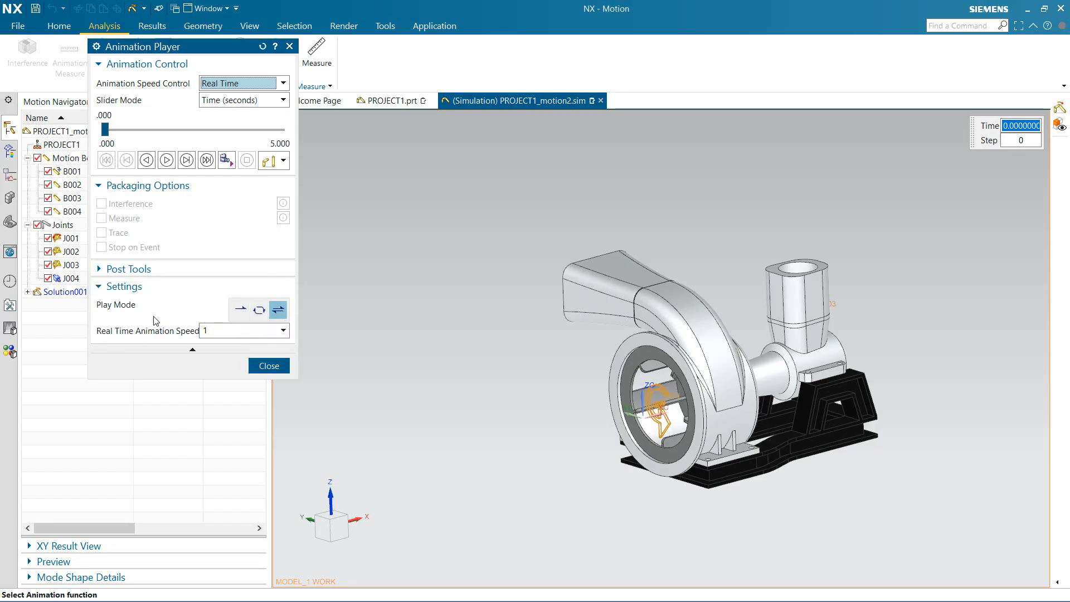
pyautogui.click(166, 160)
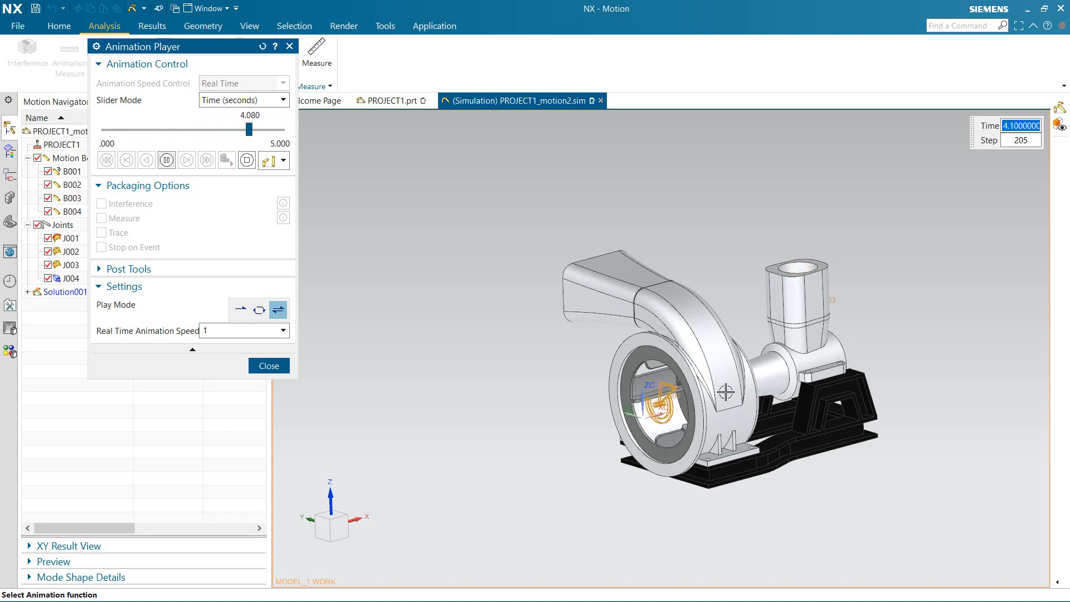
pyautogui.scroll(-2, 709, 401)
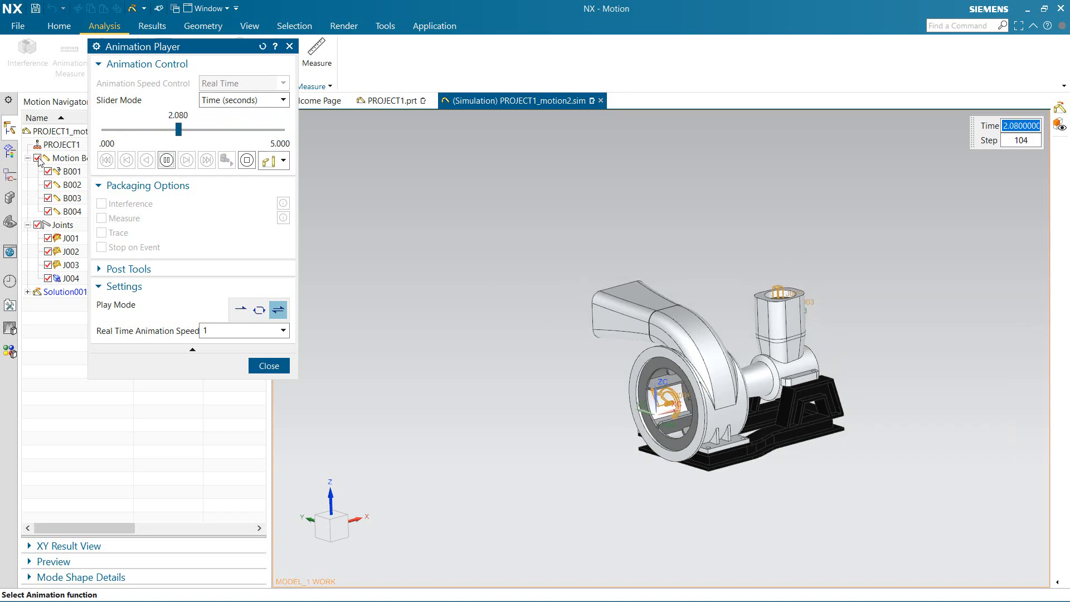
# Hide motion body B001 and watch the piston, connecting rod, crank and impeller move from the crank end
pyautogui.click(48, 172)
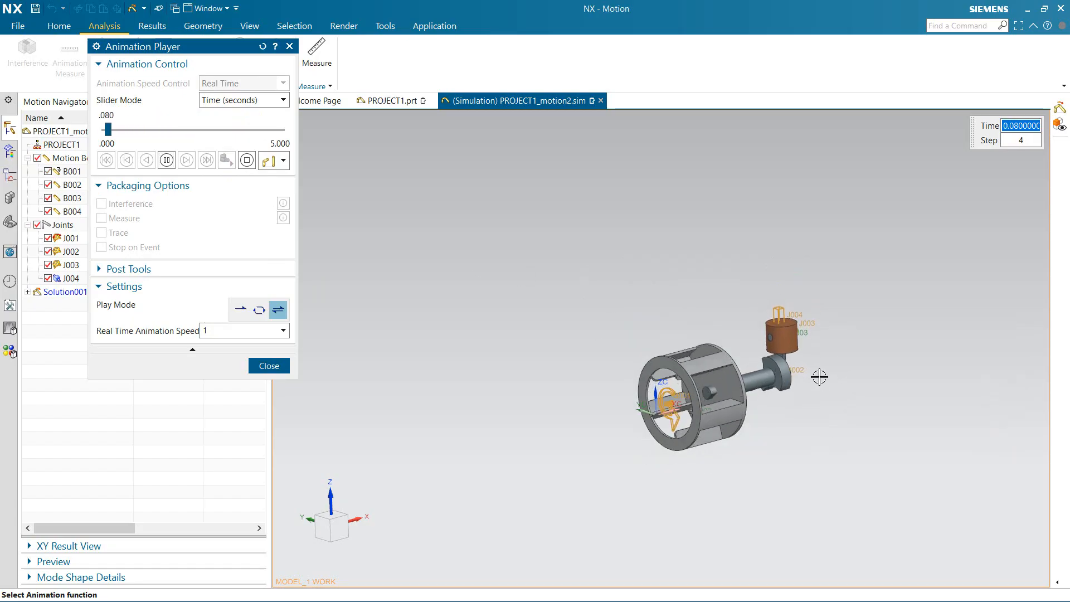
pyautogui.scroll(2, 813, 373)
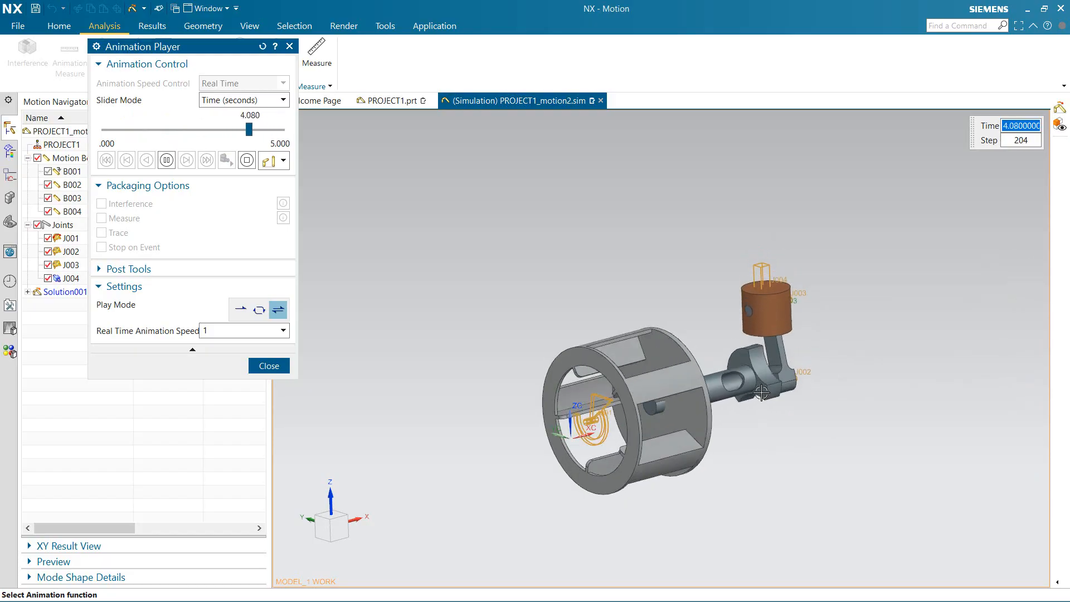
pyautogui.moveTo(672, 407); pyautogui.dragTo(650, 379, button='middle')
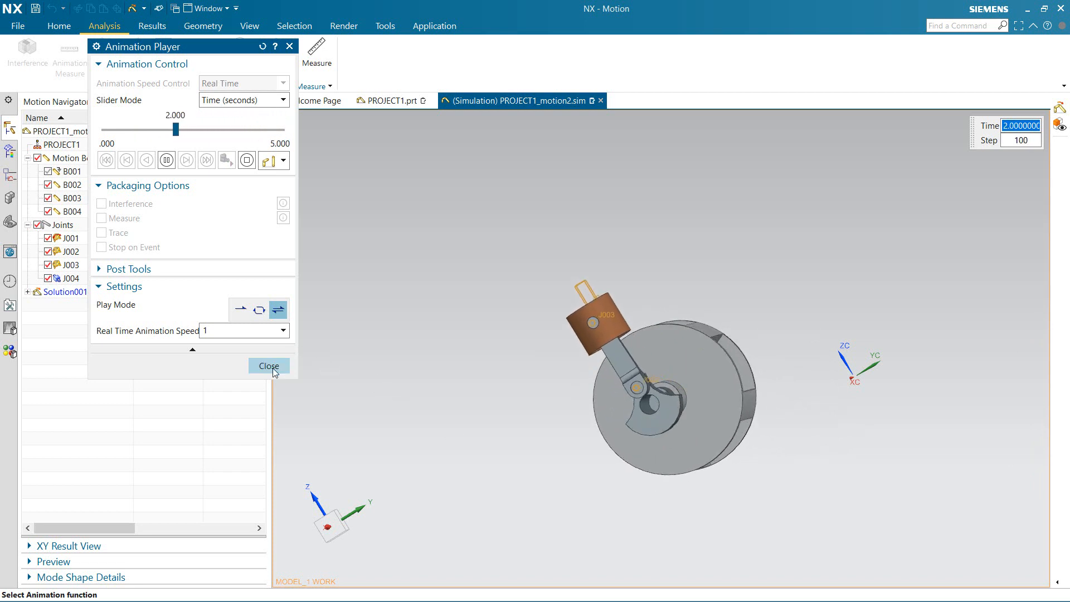
# Look over the real-time animation speed setting, close the Animation Player, and show the whole blower with body B001 again
pyautogui.click(284, 331)
pyautogui.click(284, 333)
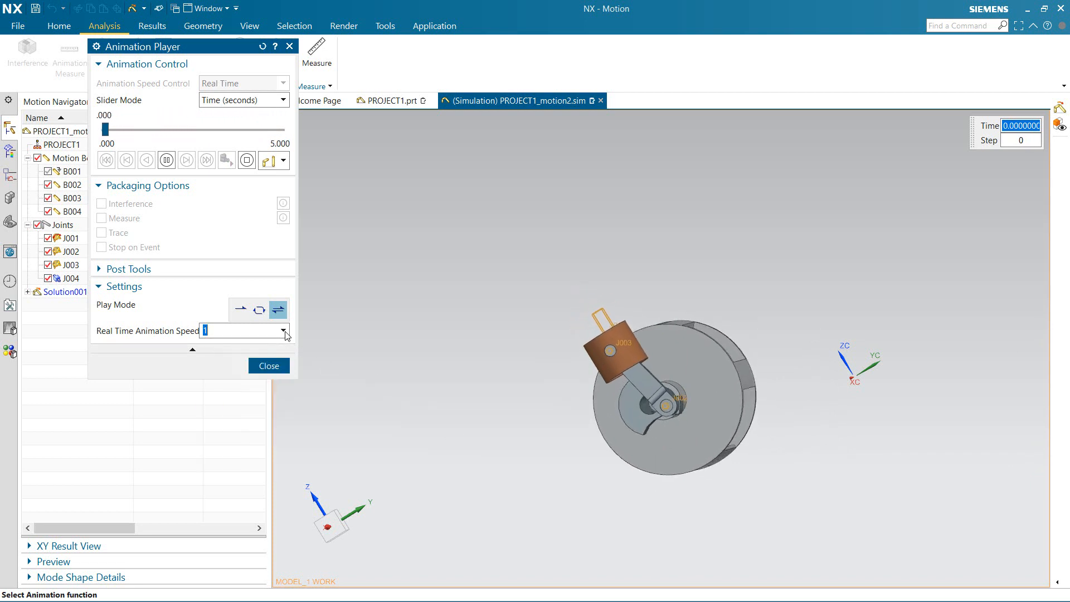
pyautogui.click(258, 348)
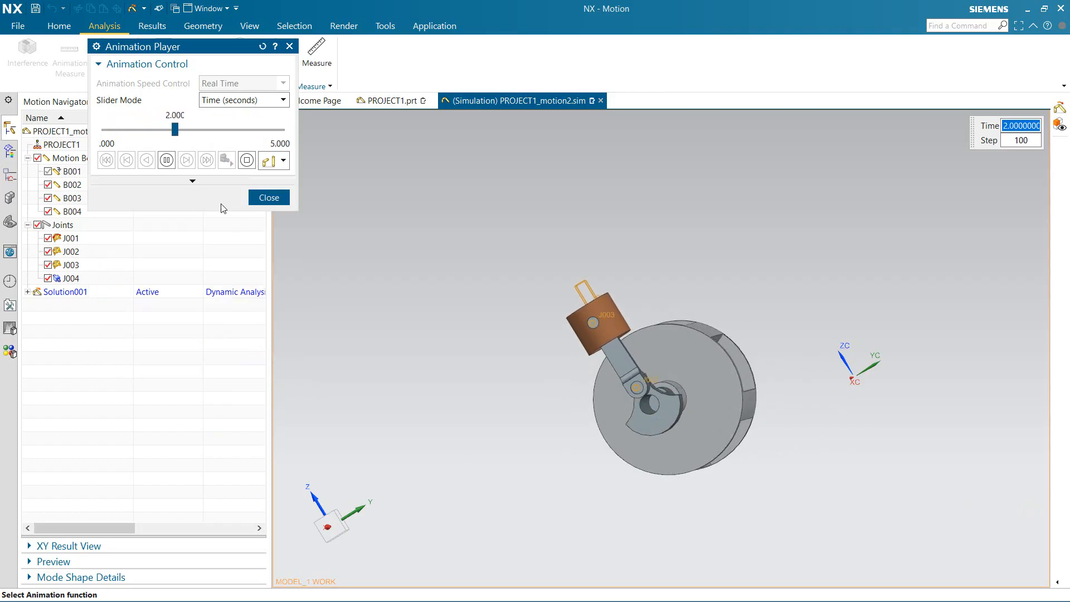
pyautogui.click(204, 182)
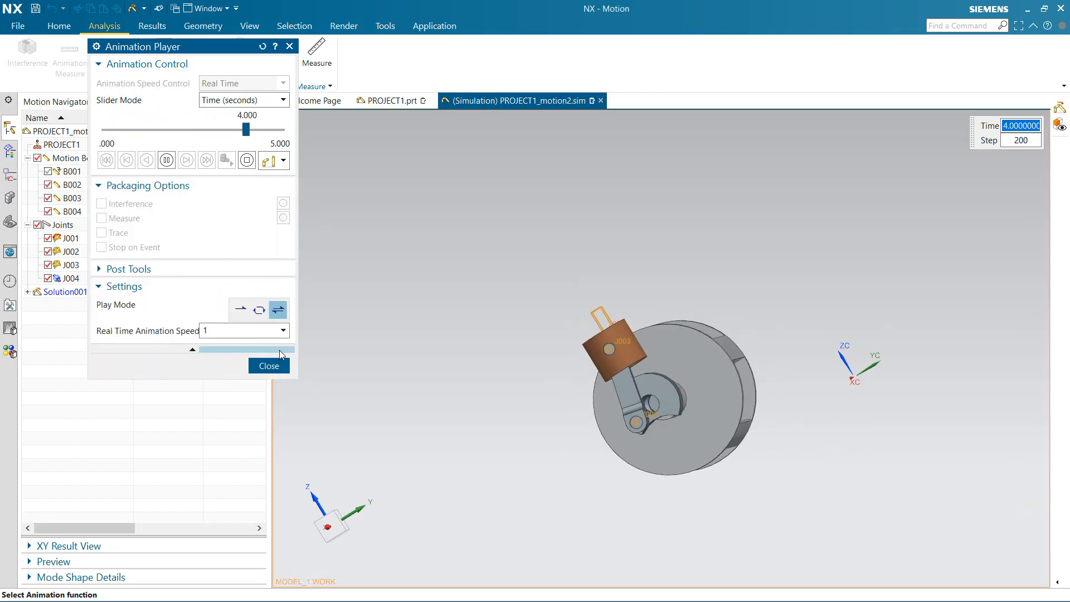
pyautogui.click(269, 366)
pyautogui.moveTo(524, 372); pyautogui.dragTo(734, 389, button='middle')
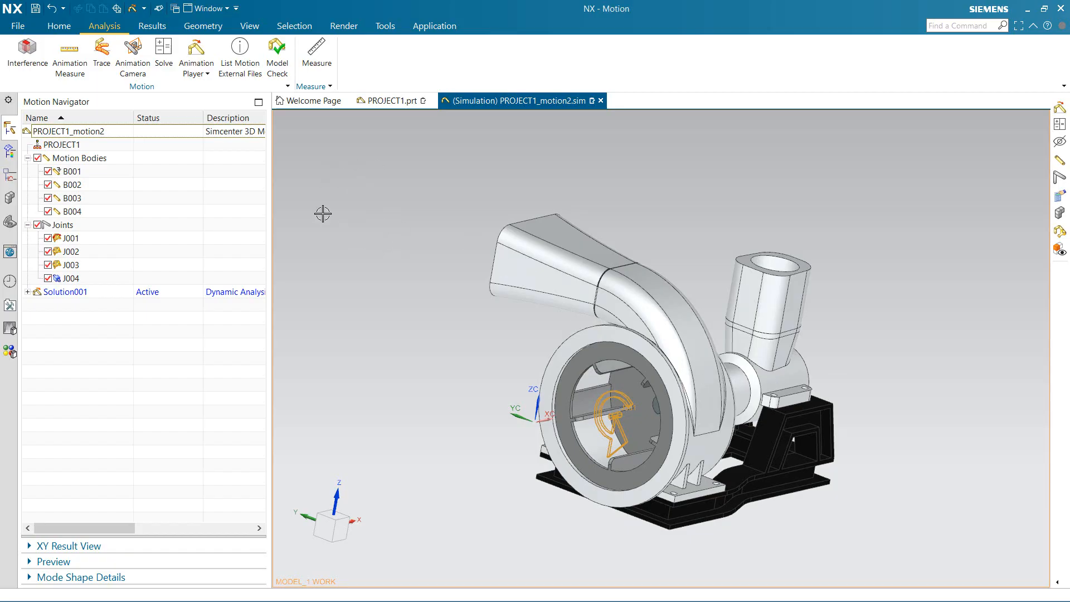
pyautogui.click(59, 26)
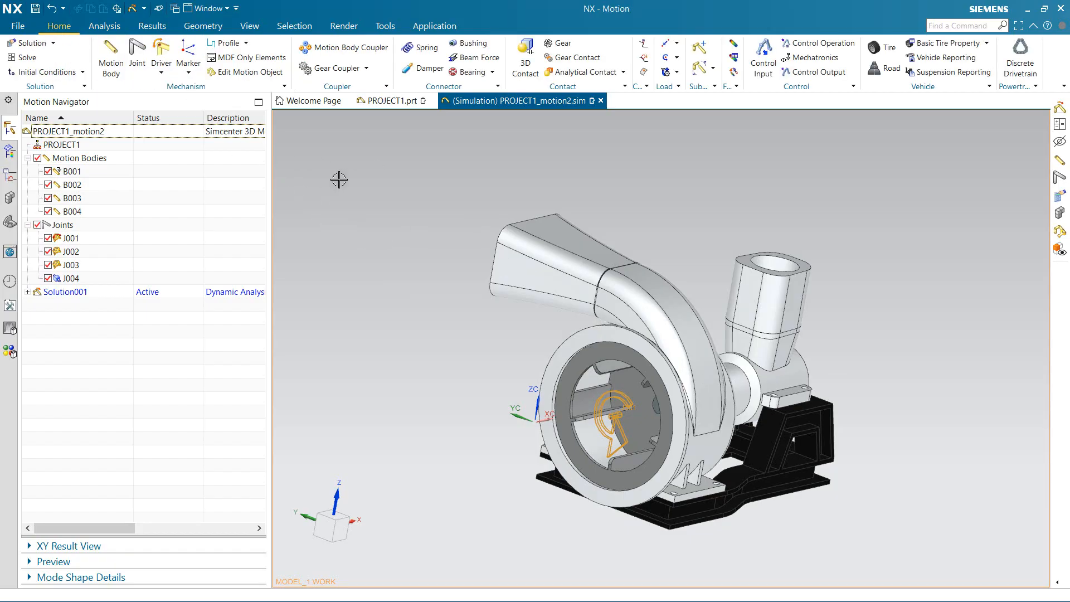